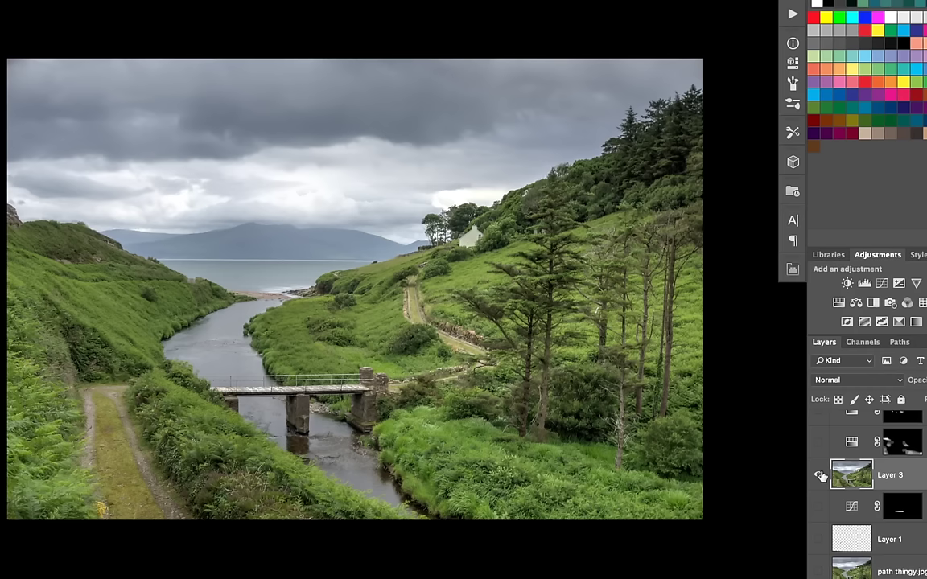
Show only Layer 3 of the source image, and duplicate Layer 3 in Untitled-2 as a working copy.
left_click(820, 476, "alt")
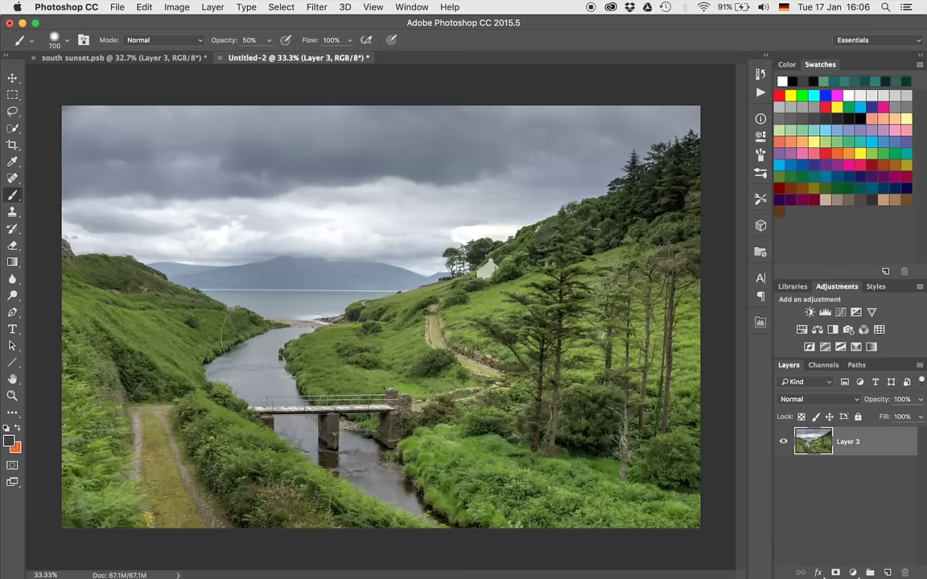
key("super+j")
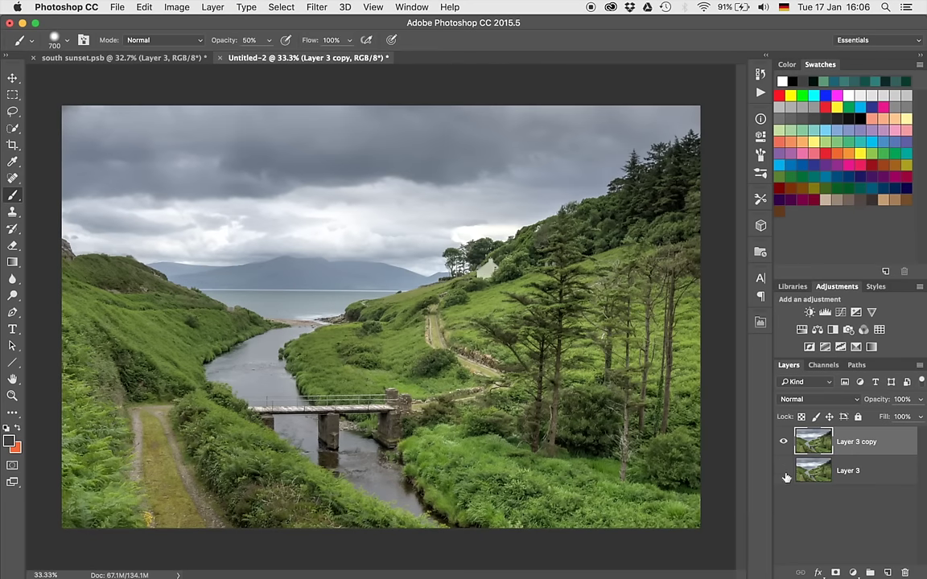
Add a Hue/Saturation adjustment layer with Hue -54 above the copied photo and invert its mask to black.
left_click(803, 330)
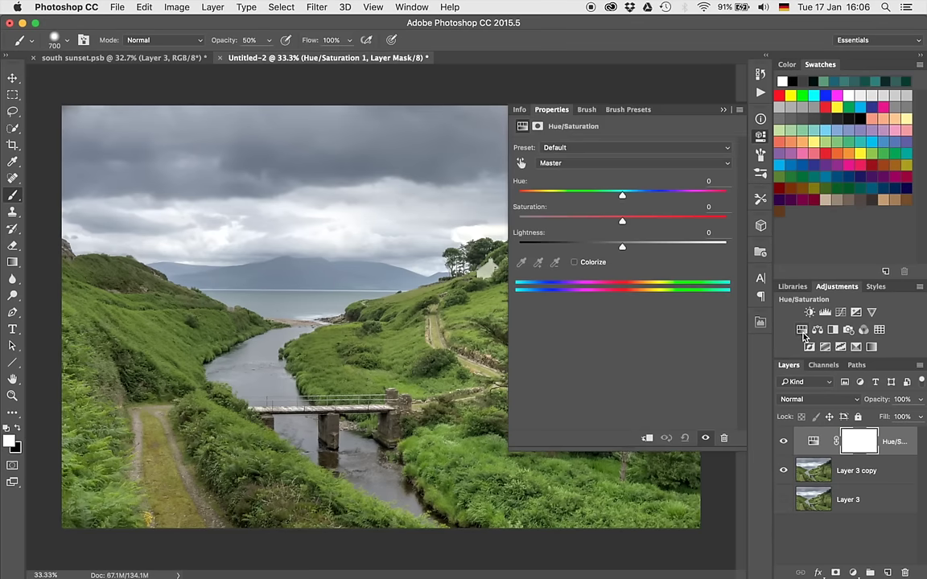
left_click_drag(625, 192, 569, 199)
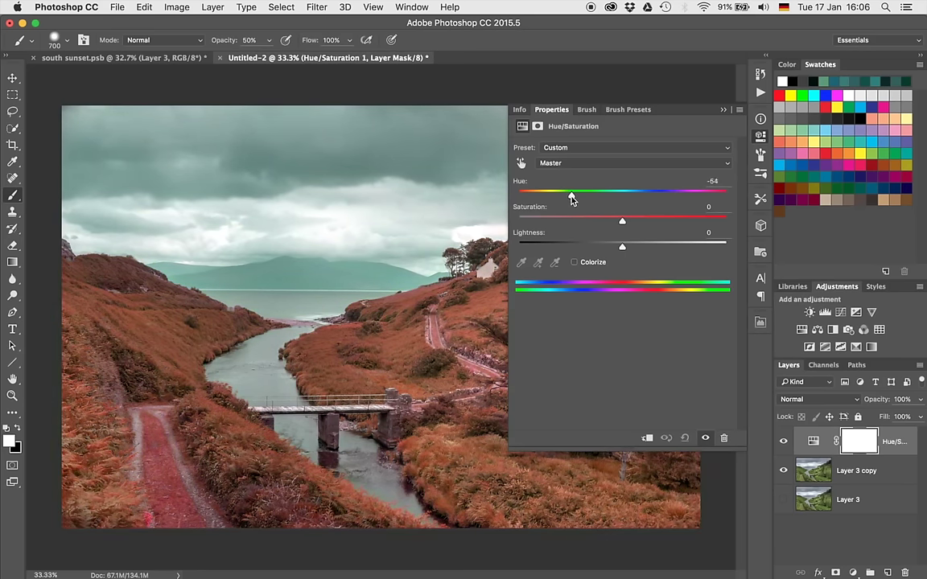
left_click(723, 110)
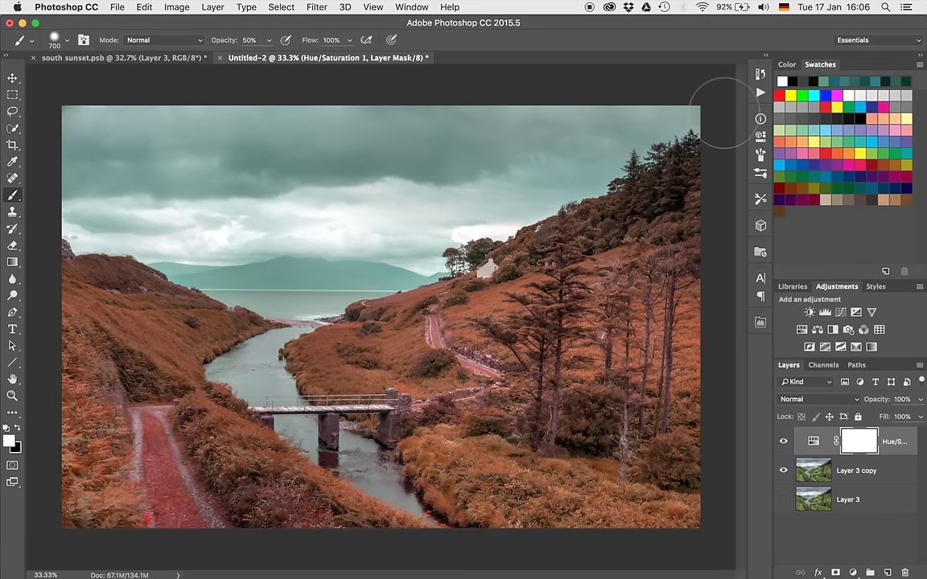
key("super+i")
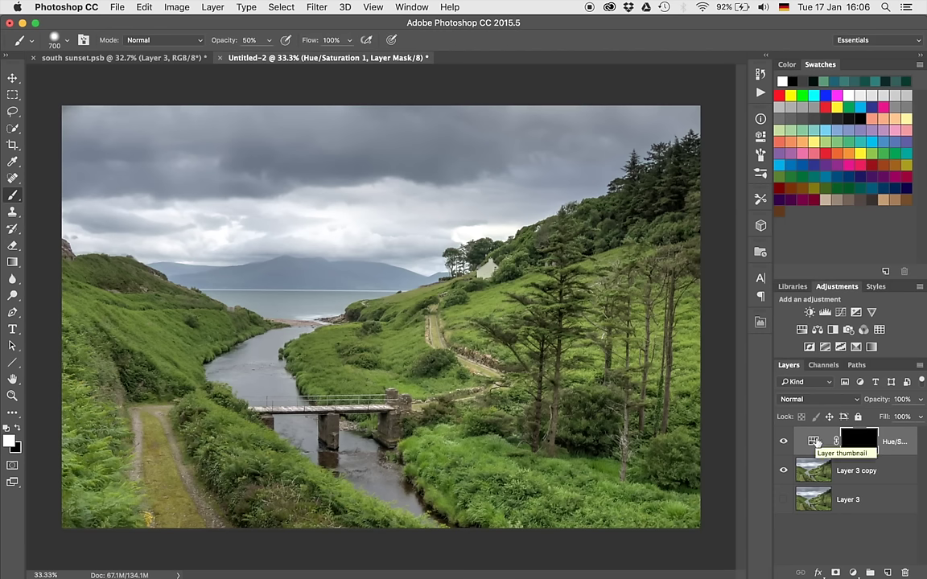
Paint white at 30% brush opacity on the mask over the foreground grass on the riverbank right of the river.
key("3")
mouse_move(606, 491)
left_mouse_down()
mouse_move(580, 471)
mouse_move(708, 527)
mouse_move(631, 473)
mouse_move(531, 426)
mouse_move(704, 532)
left_mouse_up()
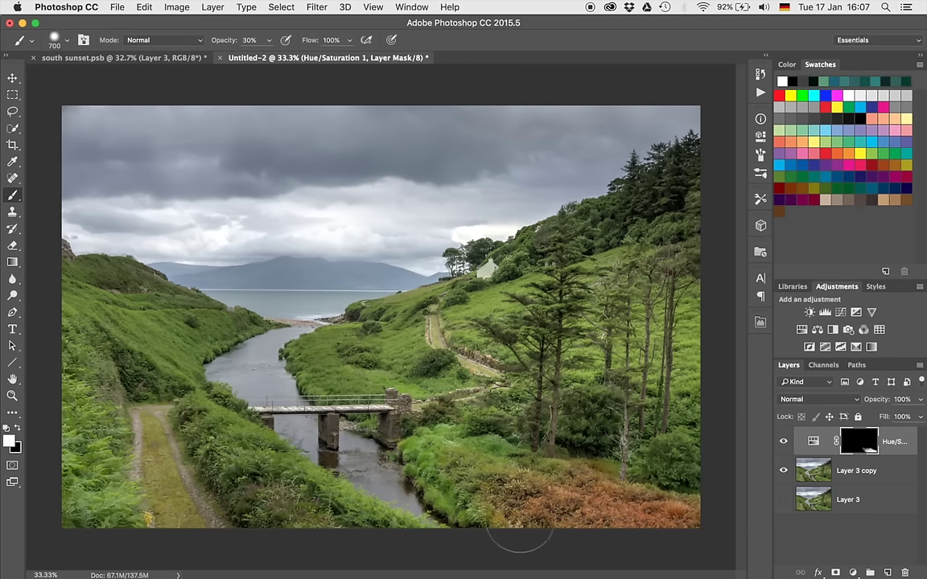
left_click_drag(451, 427, 426, 426)
scroll(363, 314, "up", 3)
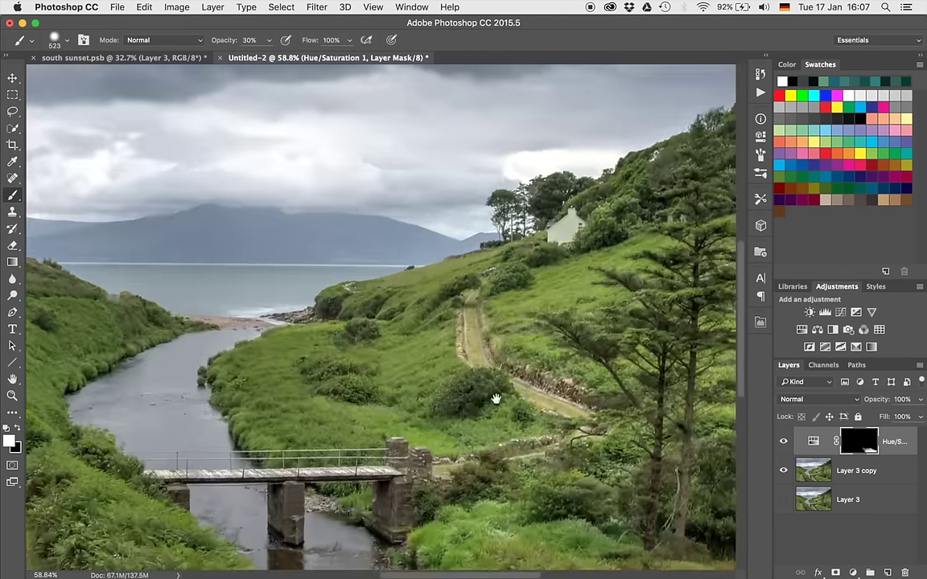
scroll(362, 314, "down", 5)
mouse_move(403, 434)
left_mouse_down()
mouse_move(411, 434)
mouse_move(362, 386)
mouse_move(370, 403)
left_mouse_up()
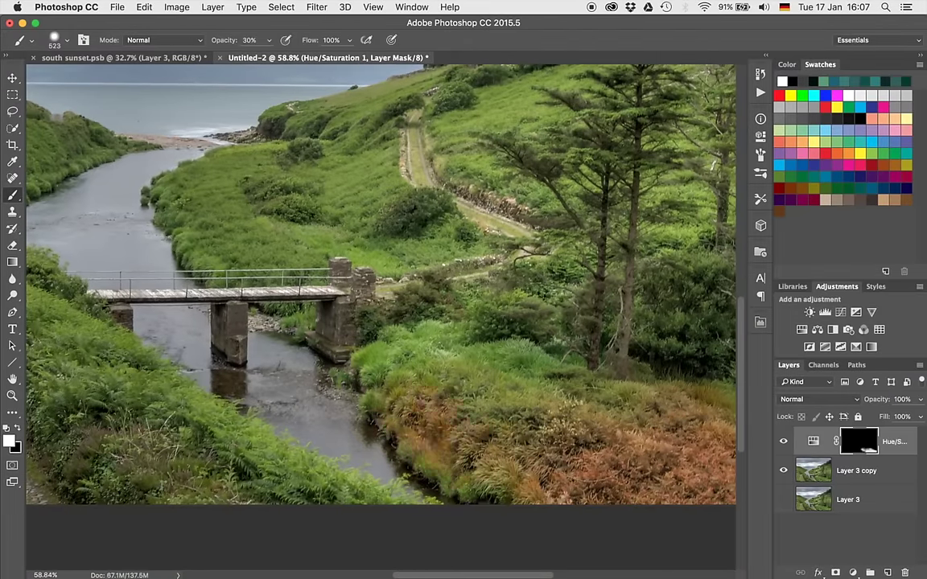
Add a second Hue/Saturation adjustment layer with Hue -41 and invert its mask to black.
left_click(803, 331)
left_click_drag(622, 197, 581, 196)
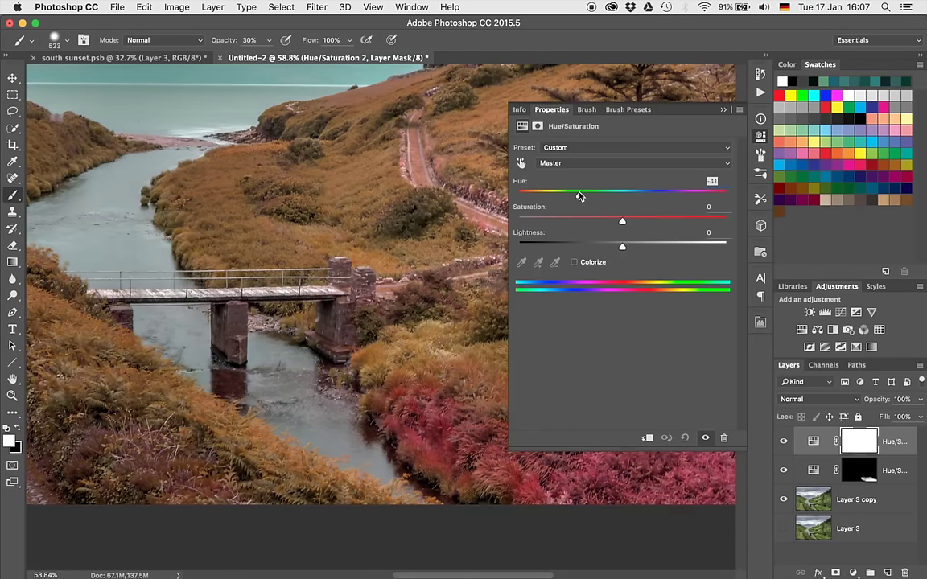
left_click(722, 111)
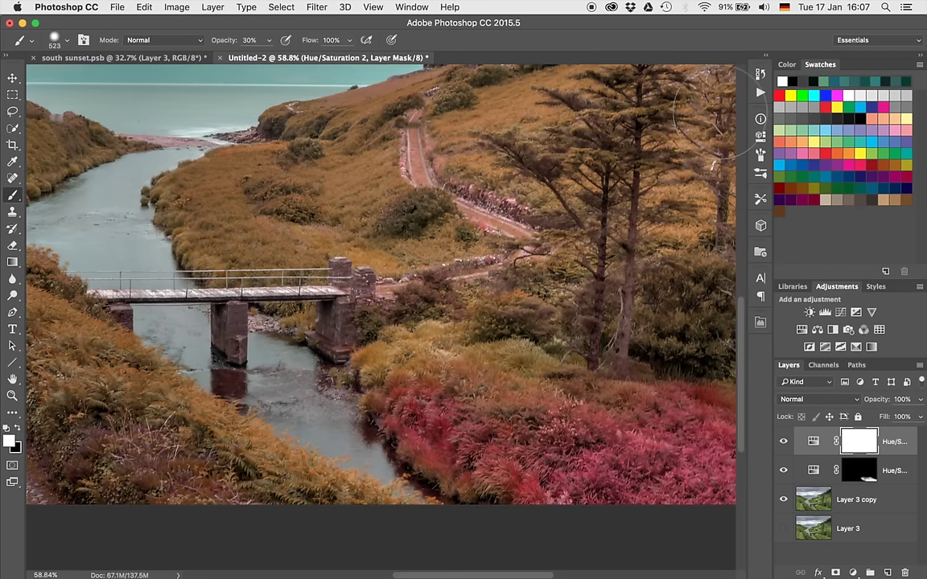
key("super+i")
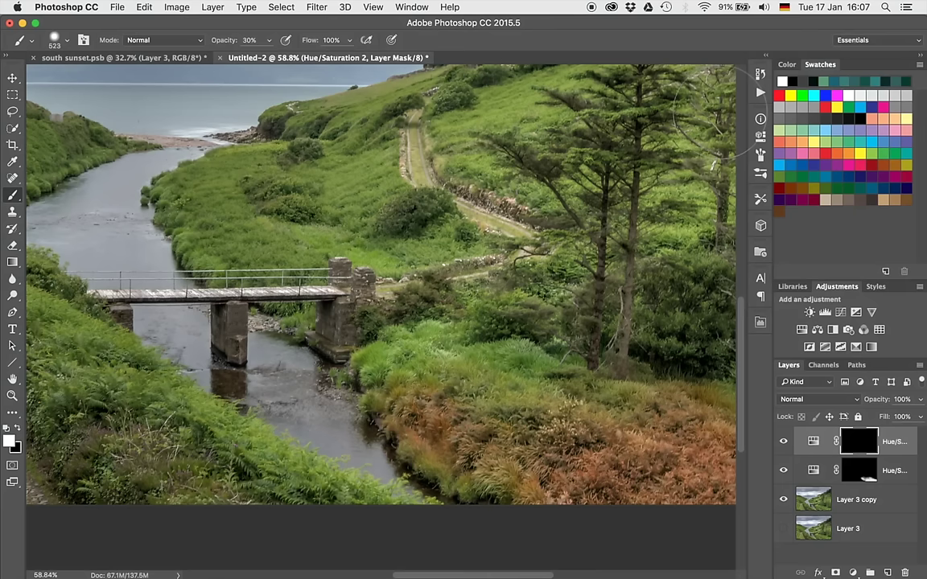
Resize the brush to 340 px and paint the new mask over the grass just right of the bridge.
left_click_drag(435, 354, 378, 341)
left_click_drag(346, 338, 378, 354)
mouse_move(334, 298)
left_mouse_down()
mouse_move(358, 282)
mouse_move(402, 286)
mouse_move(487, 310)
mouse_move(466, 310)
mouse_move(515, 330)
left_mouse_up()
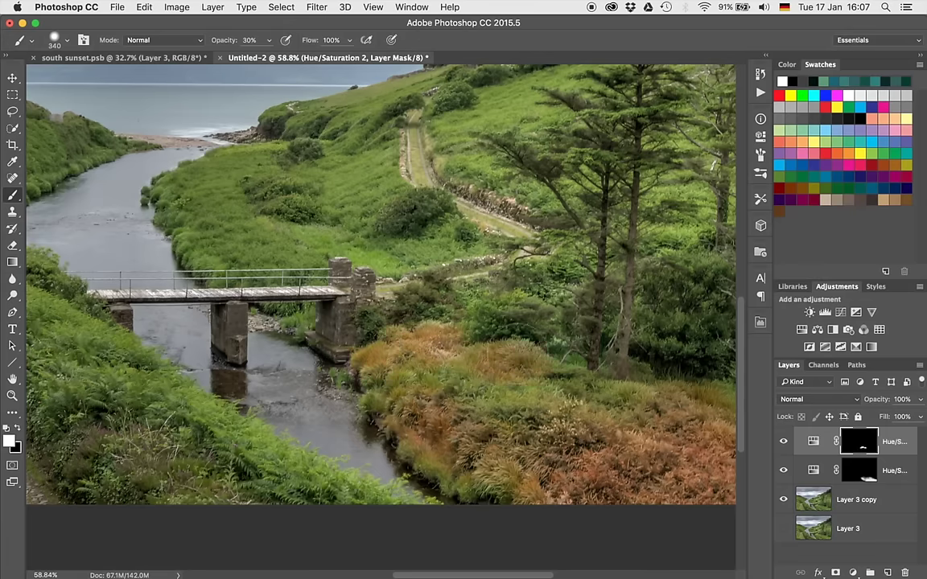
Enlarge the brush to 719 px and paint the mask over the ferns left of the foreground track.
key("super+0")
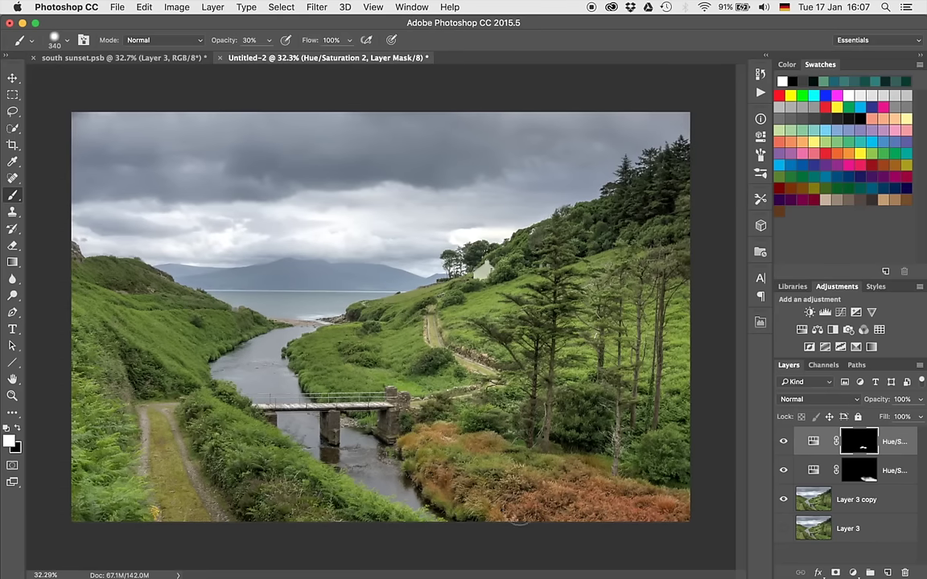
left_click_drag(193, 435, 257, 435)
mouse_move(87, 457)
left_mouse_down()
mouse_move(64, 379)
mouse_move(90, 515)
left_mouse_up()
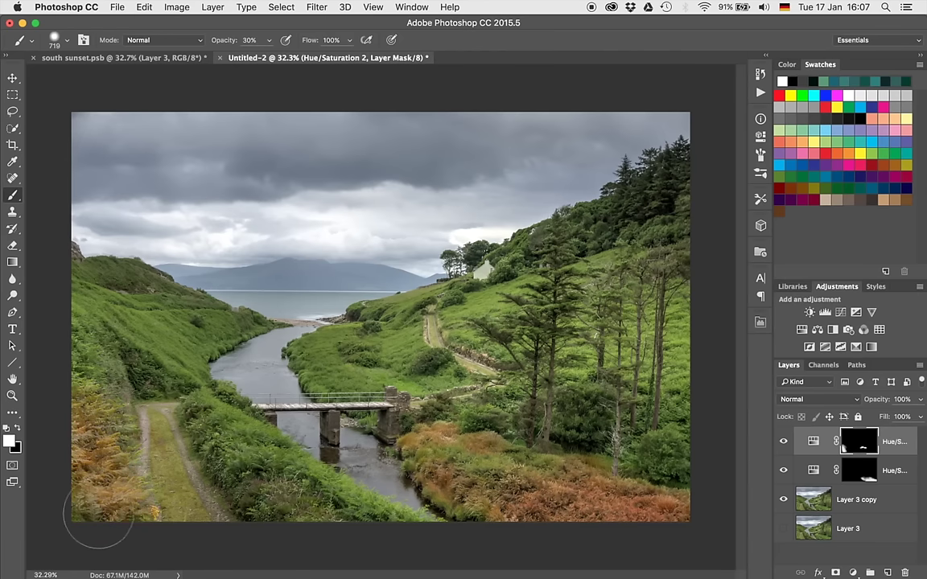
Paint the mask with a 345 px brush over the bushes on the meadow beyond the bridge.
key("super+equal")
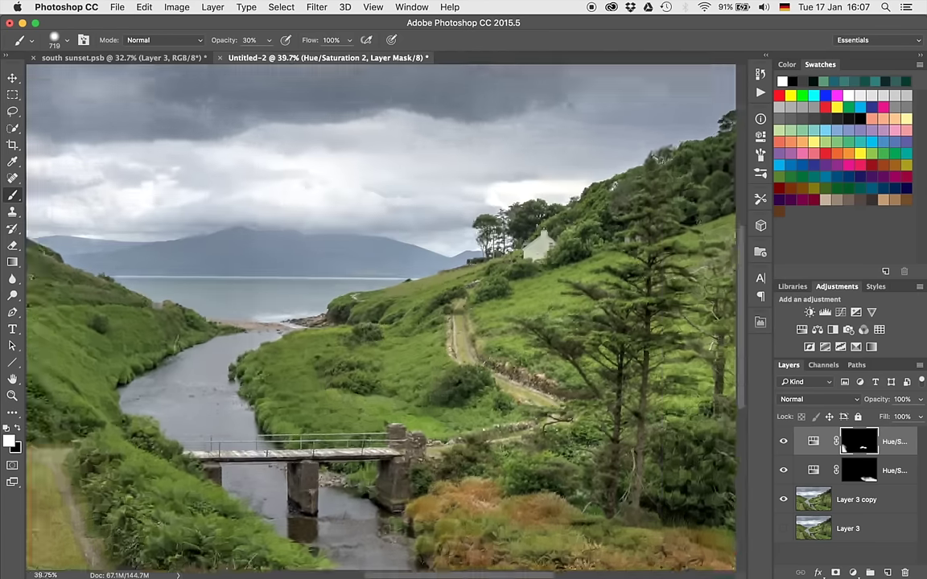
key("super+equal")
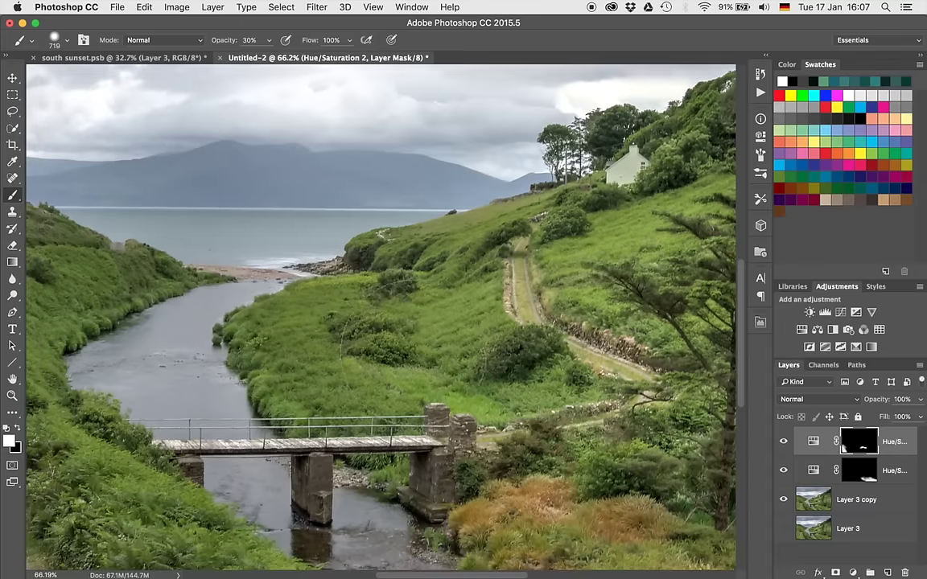
left_click_drag(398, 342, 330, 345)
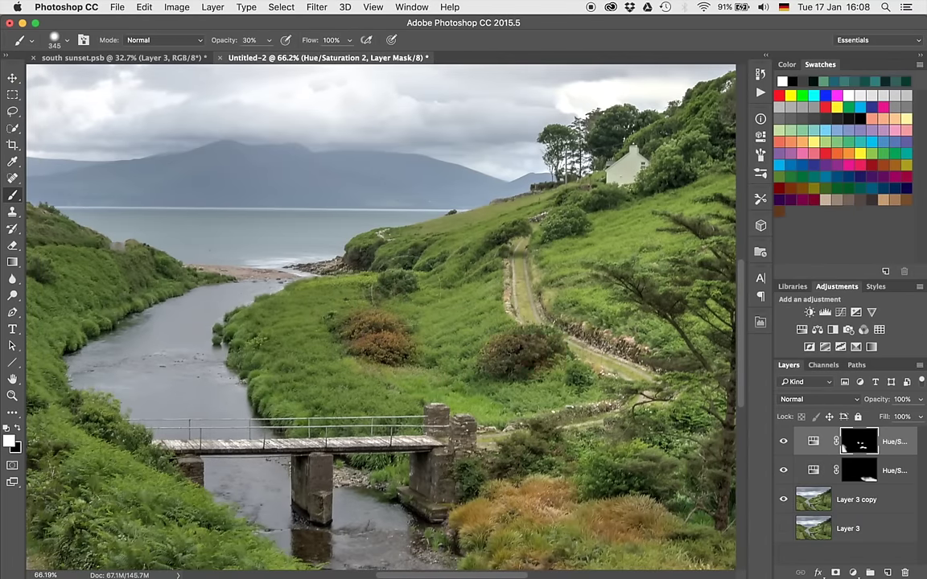
mouse_move(276, 321)
left_mouse_down()
mouse_move(449, 321)
mouse_move(435, 323)
left_mouse_up()
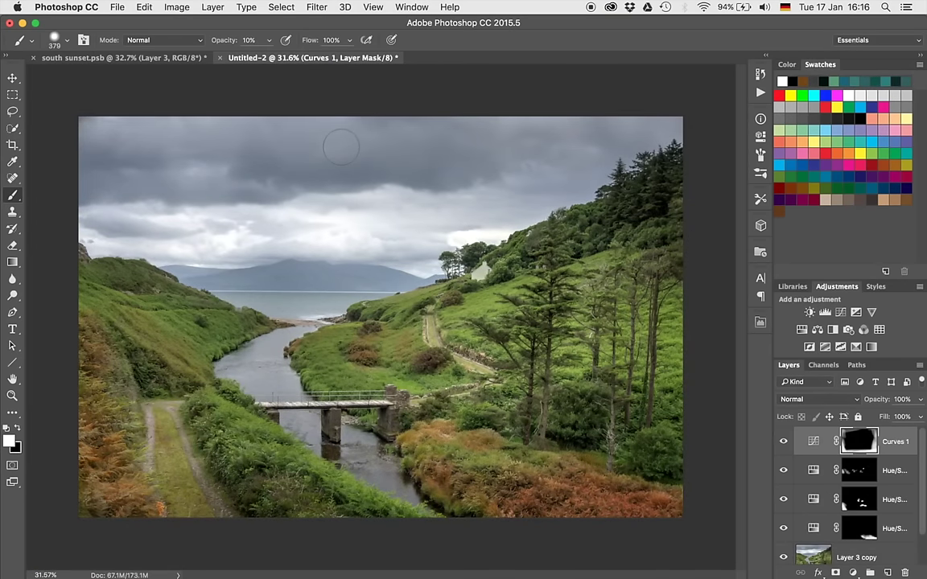
Examine the layers and masks of the finished south sunset.psb for comparison, and return to Untitled-2.
left_click(156, 60)
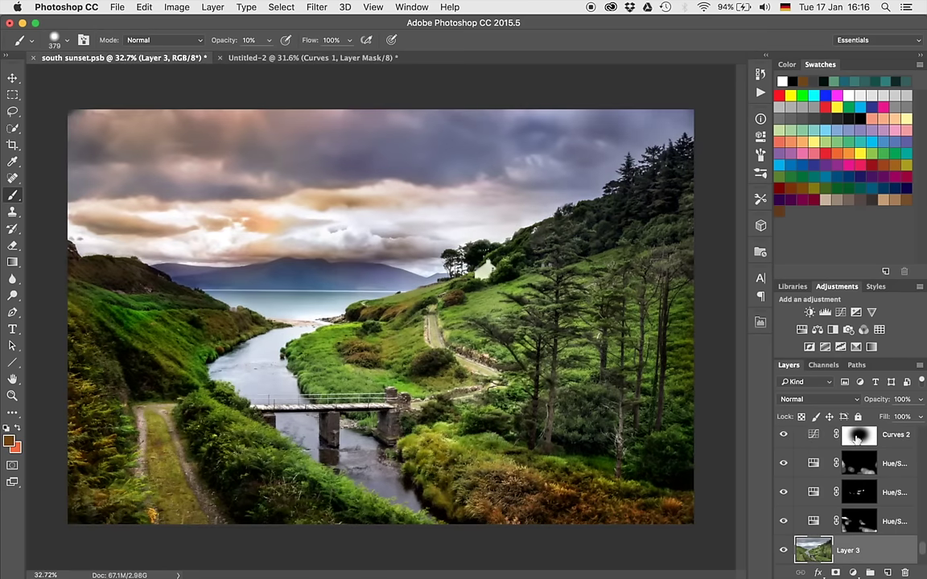
scroll(851, 503, "up", 10)
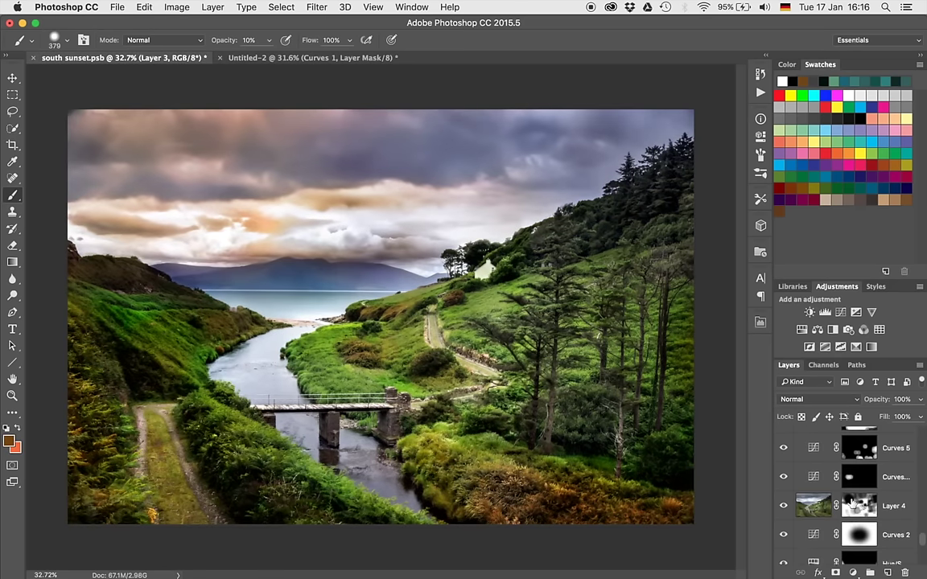
scroll(852, 503, "up", 10)
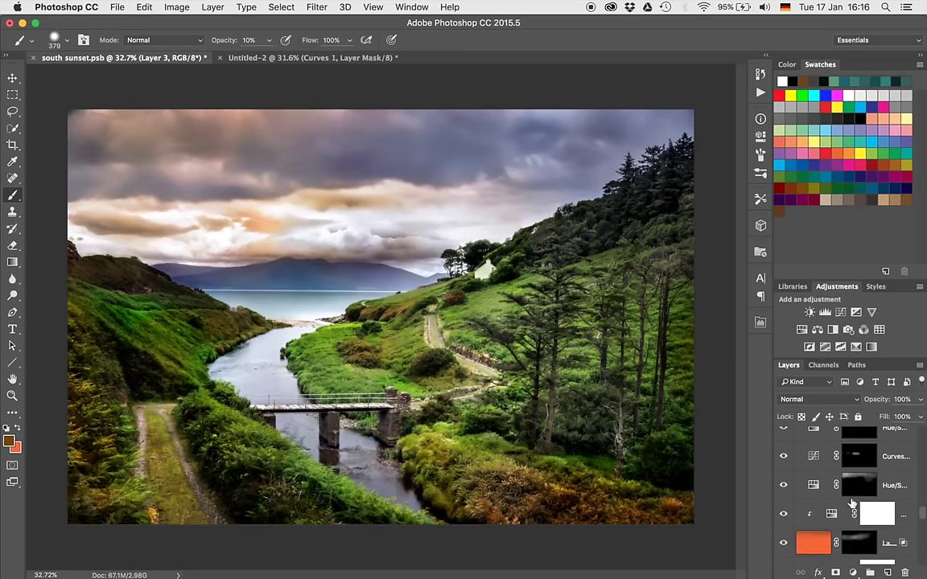
scroll(852, 503, "up", 5)
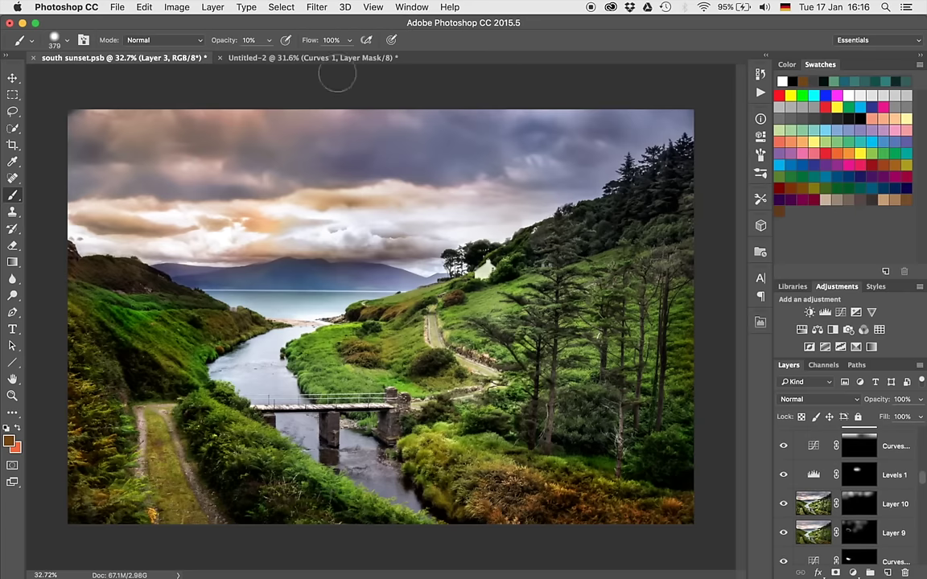
left_click(310, 59)
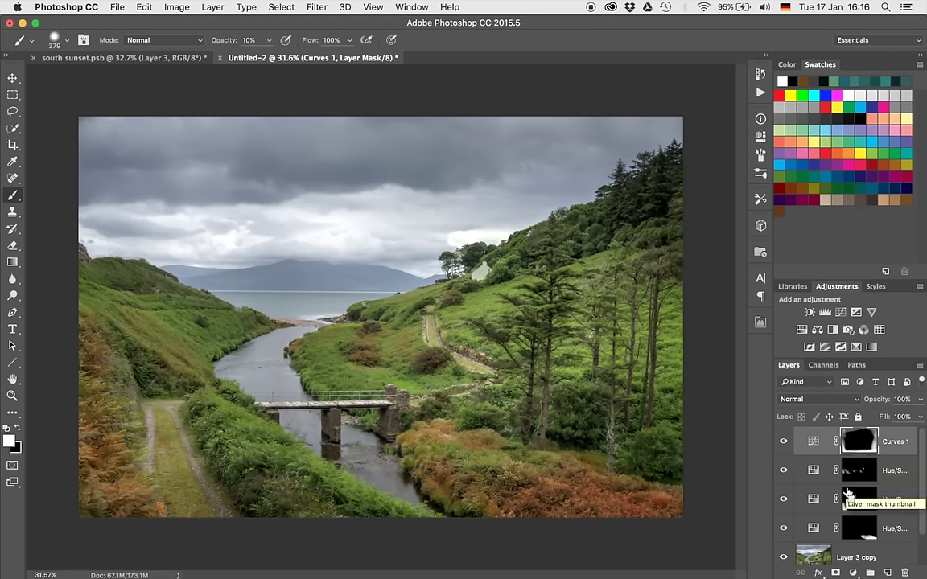
Stamp all visible layers into a new layer on top and set its blend mode to Soft Light.
key("super+alt+shift+e")
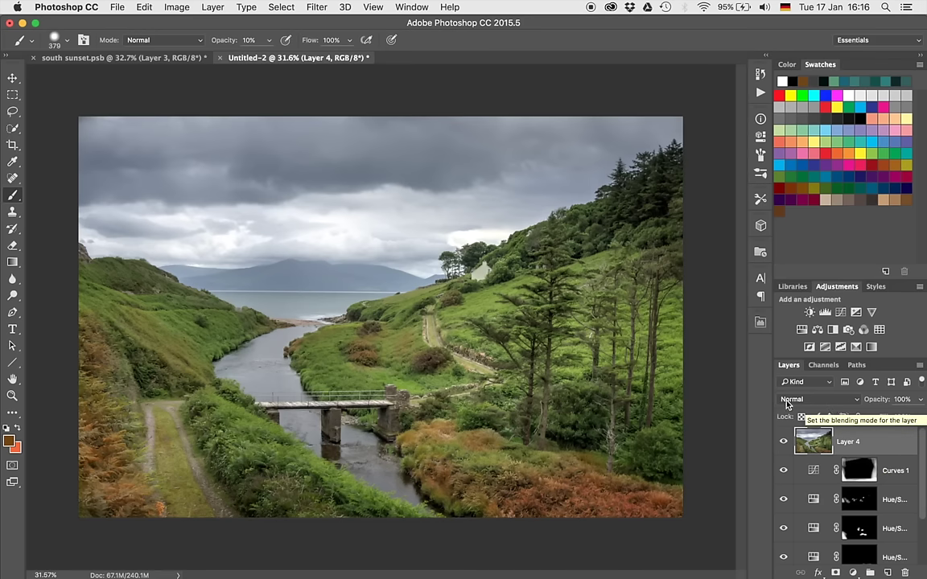
left_click(813, 400)
scroll(809, 405, "down", 5)
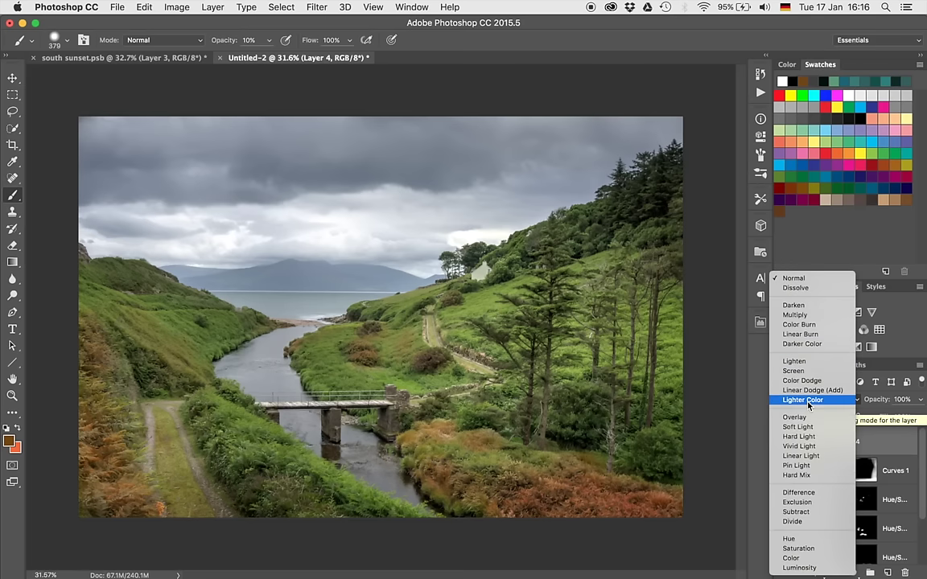
left_click(801, 427)
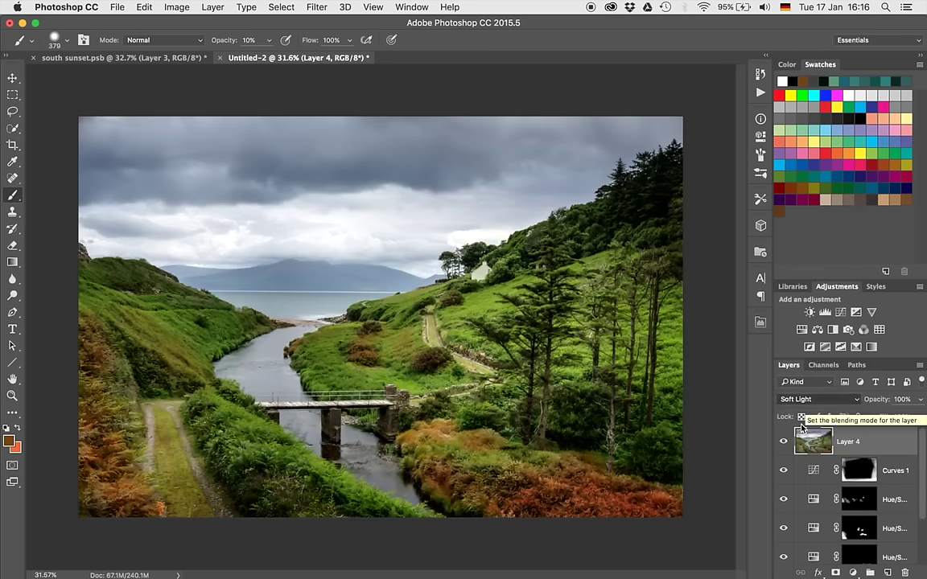
Apply a Gaussian Blur with a radius of 17.6 pixels to the stamped Soft Light layer.
left_click(316, 6)
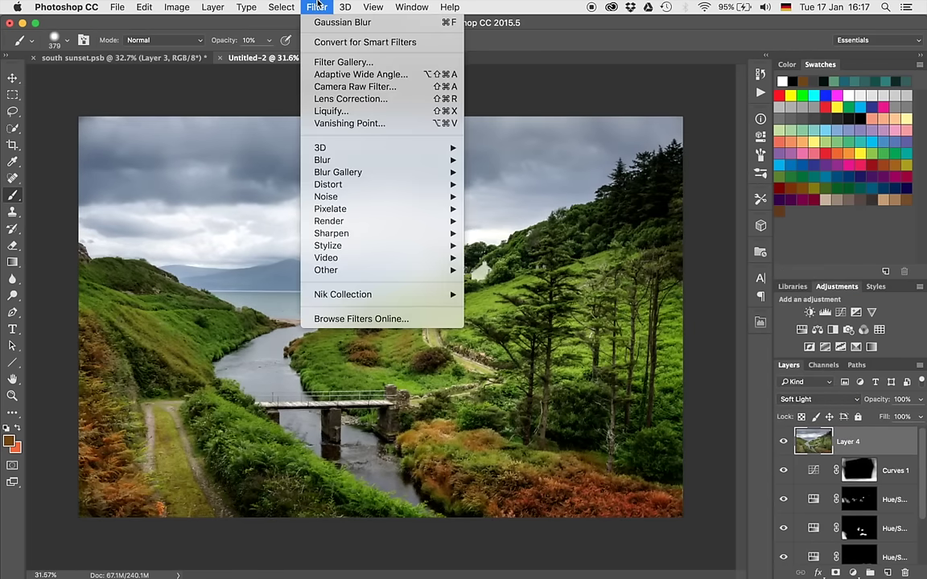
mouse_move(350, 165)
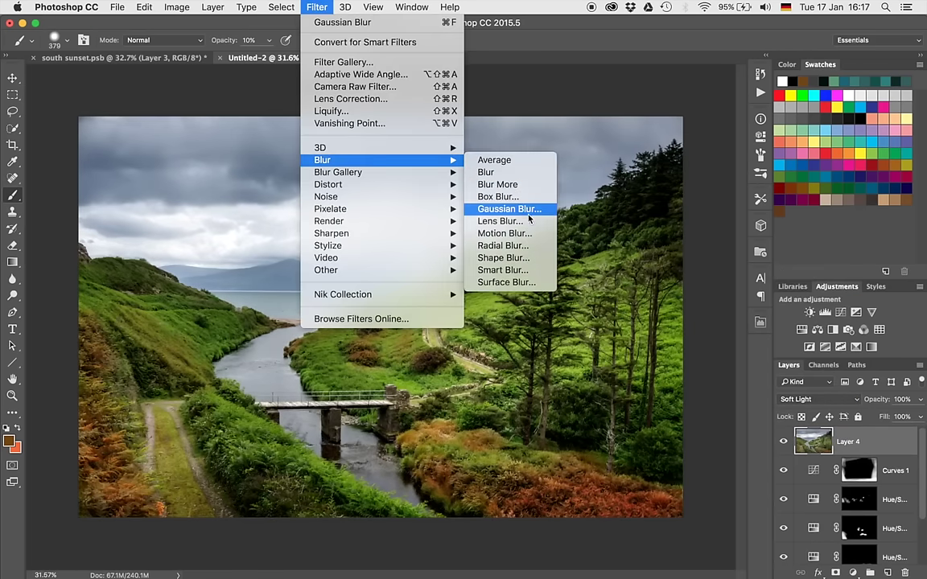
left_click(483, 208)
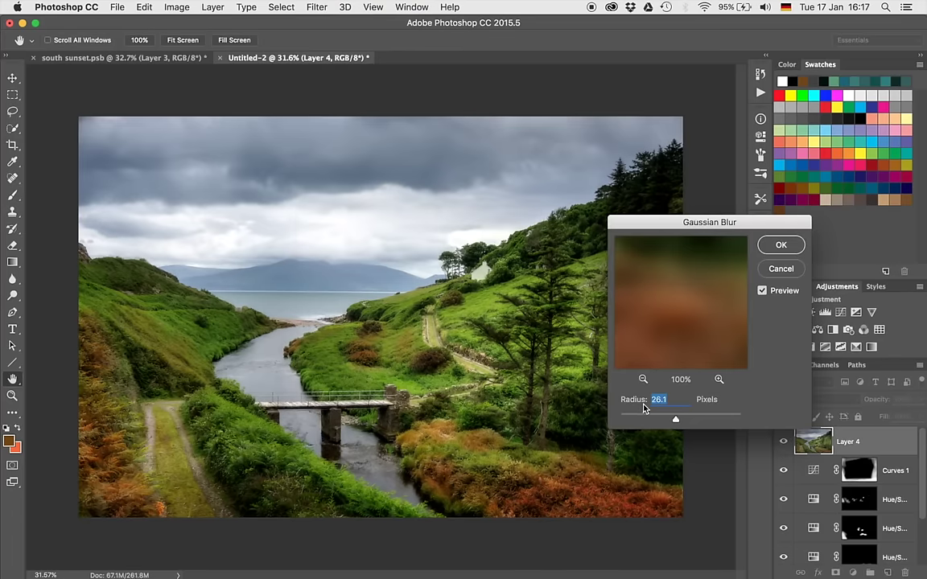
mouse_move(676, 418)
left_mouse_down()
mouse_move(623, 418)
mouse_move(727, 420)
mouse_move(678, 420)
left_mouse_up()
left_click_drag(648, 416, 662, 418)
left_click(676, 420)
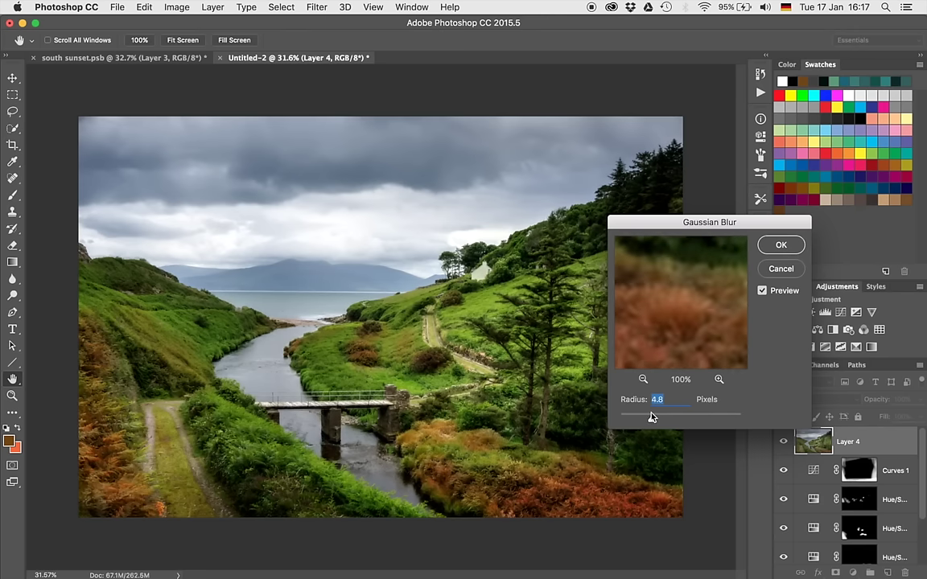
left_click_drag(664, 417, 673, 419)
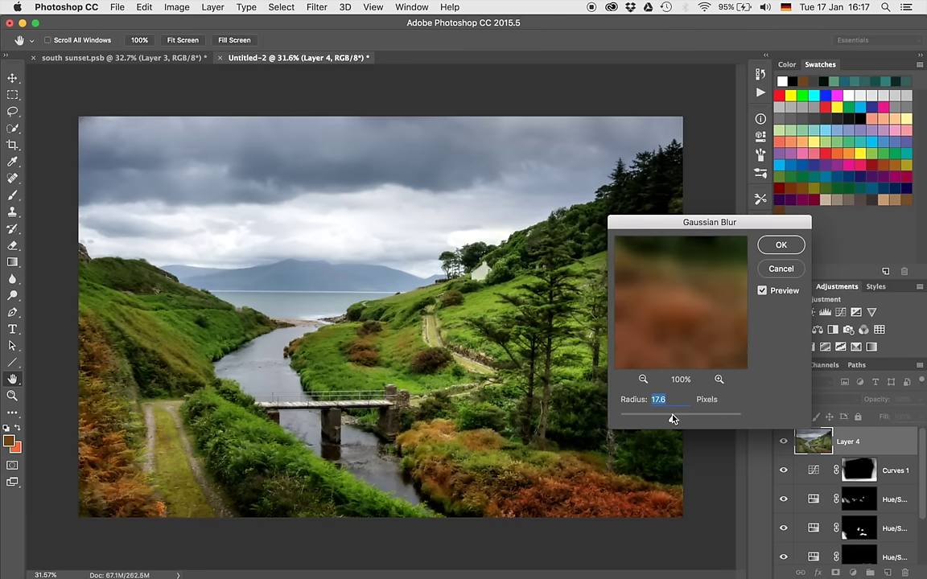
left_click(802, 245)
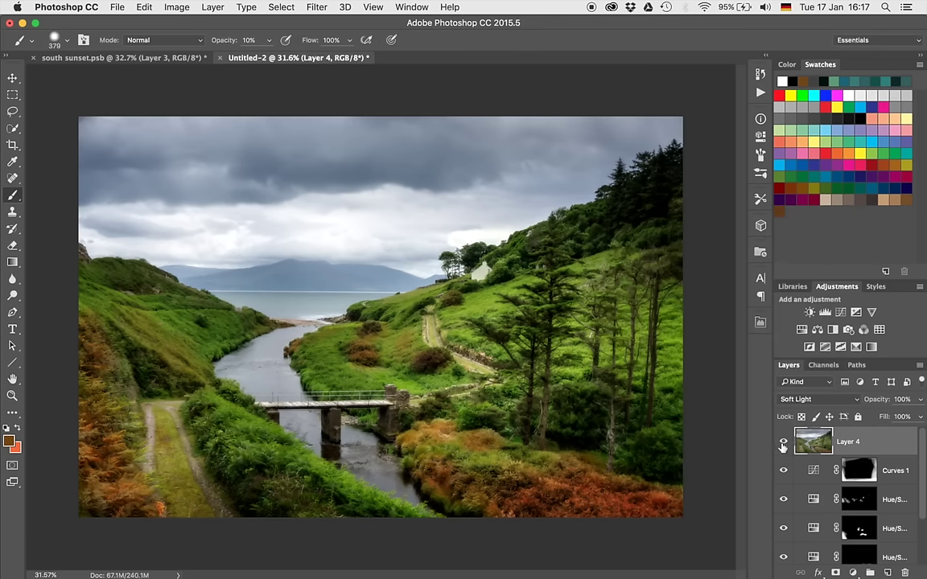
Compare the image with and without the blurred Soft Light layer by toggling its visibility.
left_click(783, 443)
left_click(783, 444)
left_click(783, 443)
left_click(783, 444)
left_click(783, 443)
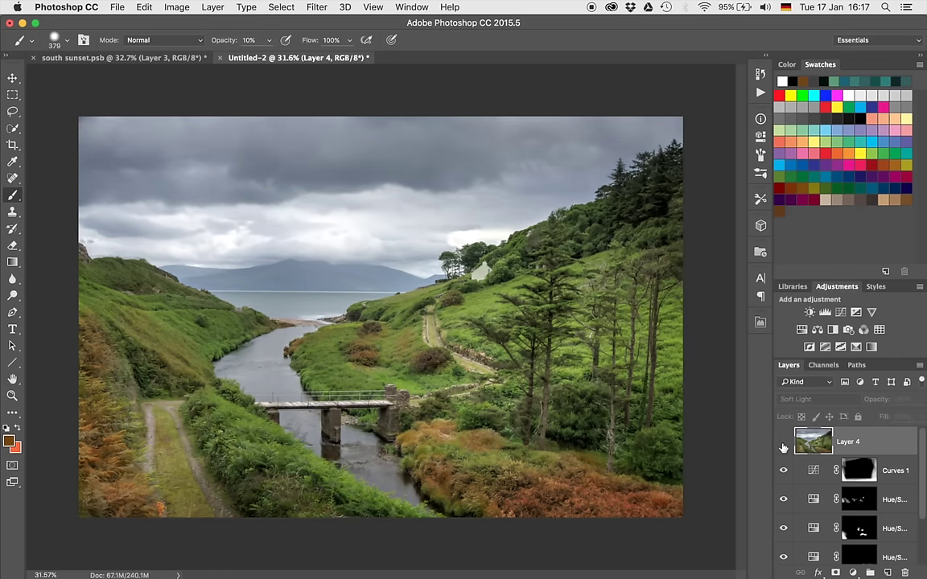
left_click(783, 443)
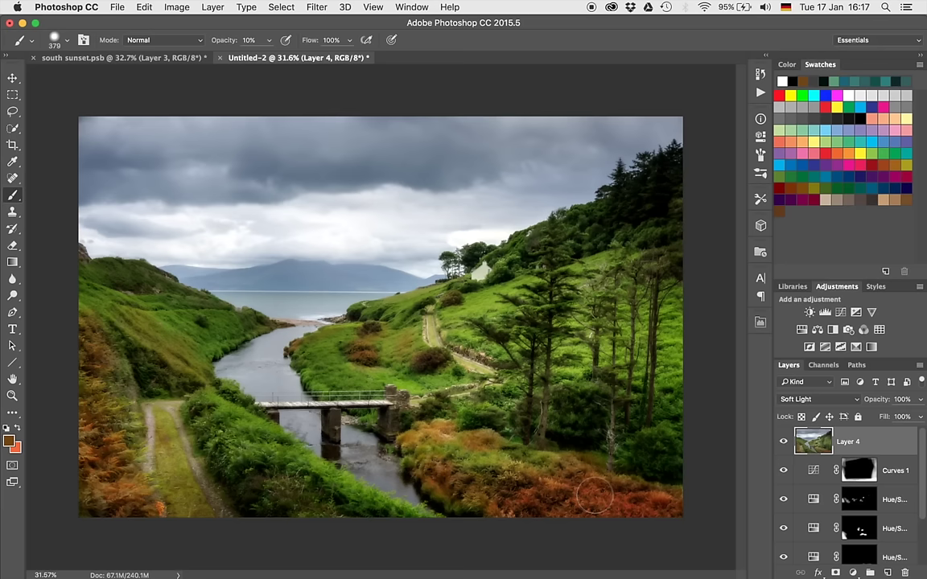
Add a Hue/Saturation adjustment layer with Hue +15 and invert its mask to hide the effect.
left_click(803, 330)
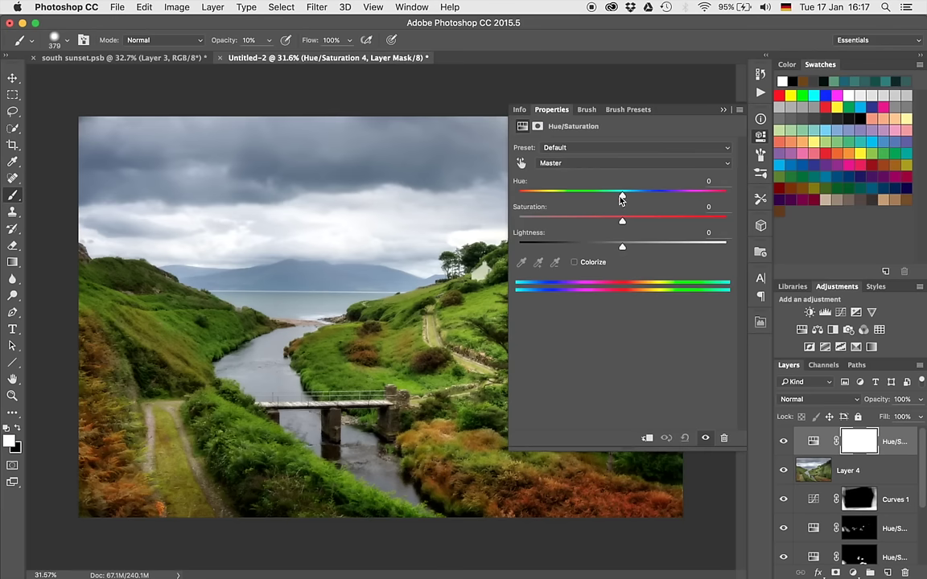
left_click_drag(619, 200, 639, 202)
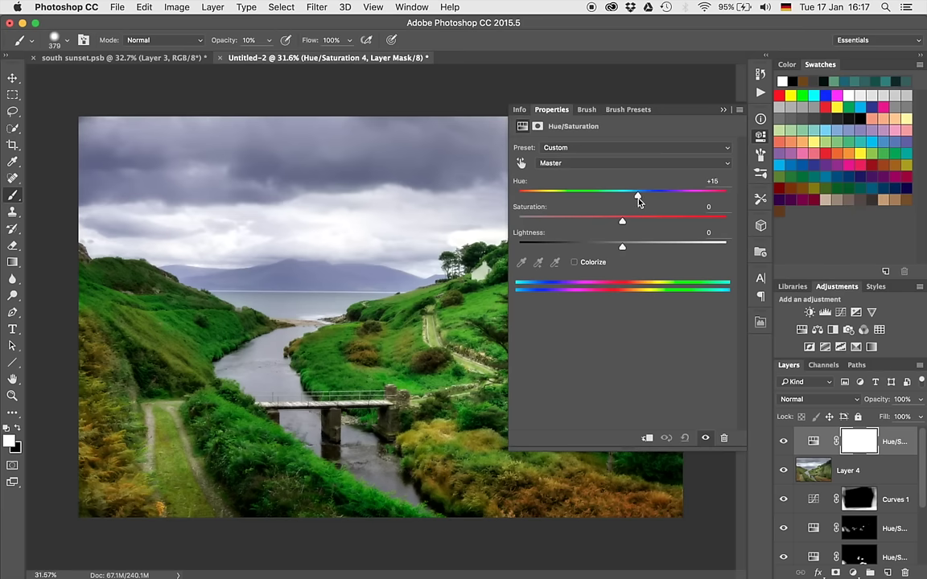
left_click(723, 109)
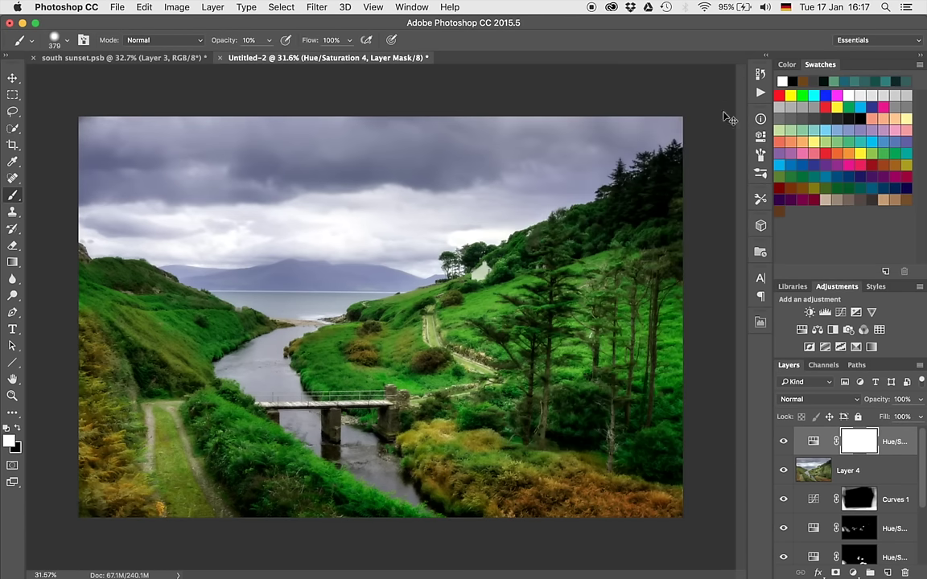
key("super+i")
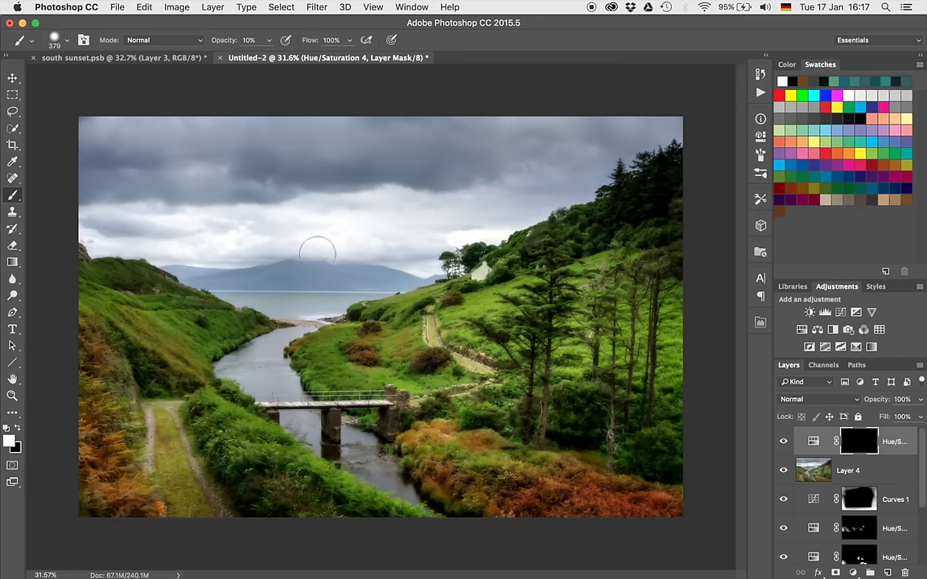
Paint the hue shift into the mask over the red bracken in the lower-right foreground with a large white brush at 20% opacity.
mouse_move(435, 218)
left_mouse_down()
mouse_move(450, 216)
mouse_move(576, 293)
left_mouse_up()
key("2")
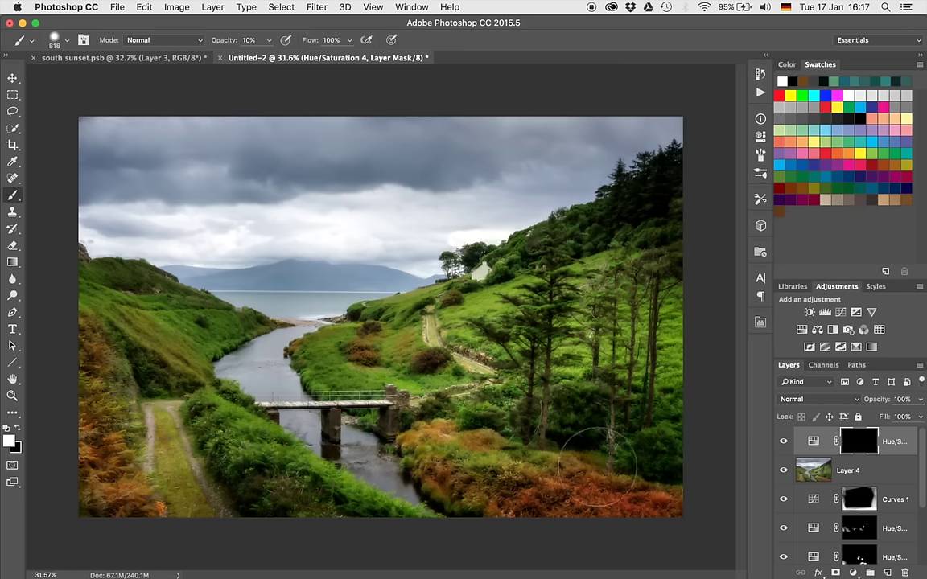
mouse_move(631, 528)
left_mouse_down()
mouse_move(599, 516)
mouse_move(668, 519)
mouse_move(532, 500)
mouse_move(572, 503)
mouse_move(622, 531)
mouse_move(428, 502)
mouse_move(528, 511)
mouse_move(572, 478)
mouse_move(689, 515)
mouse_move(648, 510)
mouse_move(673, 514)
mouse_move(535, 531)
mouse_move(492, 515)
mouse_move(535, 515)
mouse_move(516, 516)
mouse_move(575, 516)
left_mouse_up()
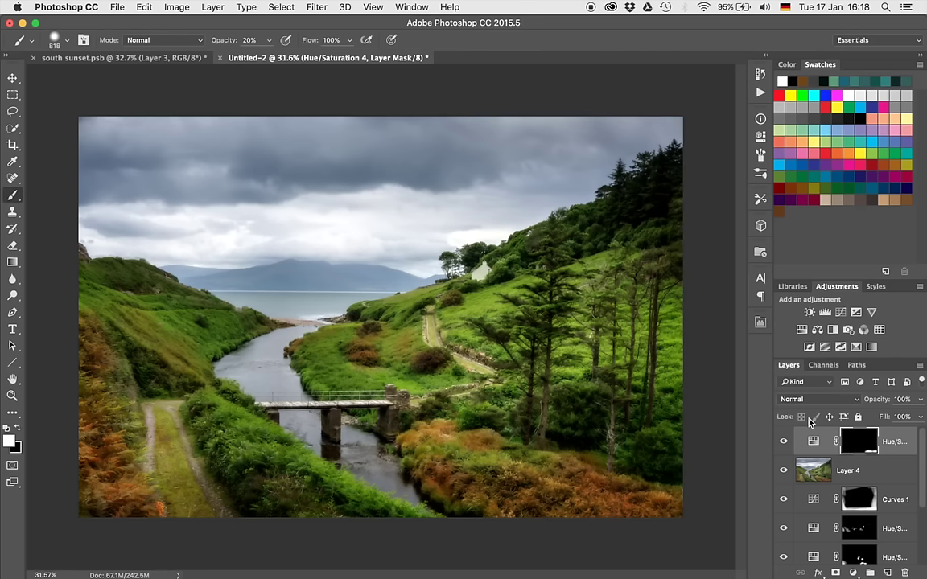
Add a Curves adjustment layer that darkens the midtones from input 135 to output 109, and invert its mask.
left_click(841, 313)
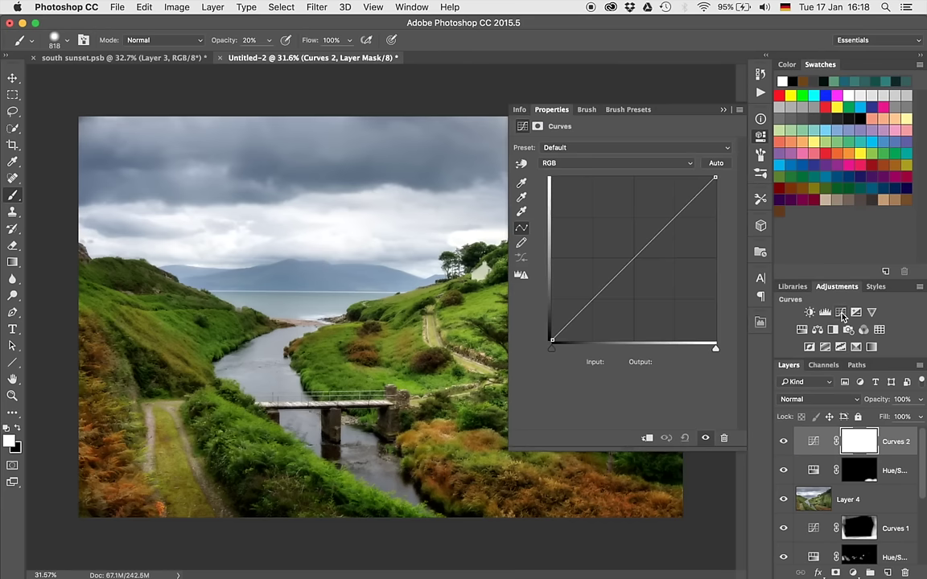
left_click_drag(635, 266, 639, 270)
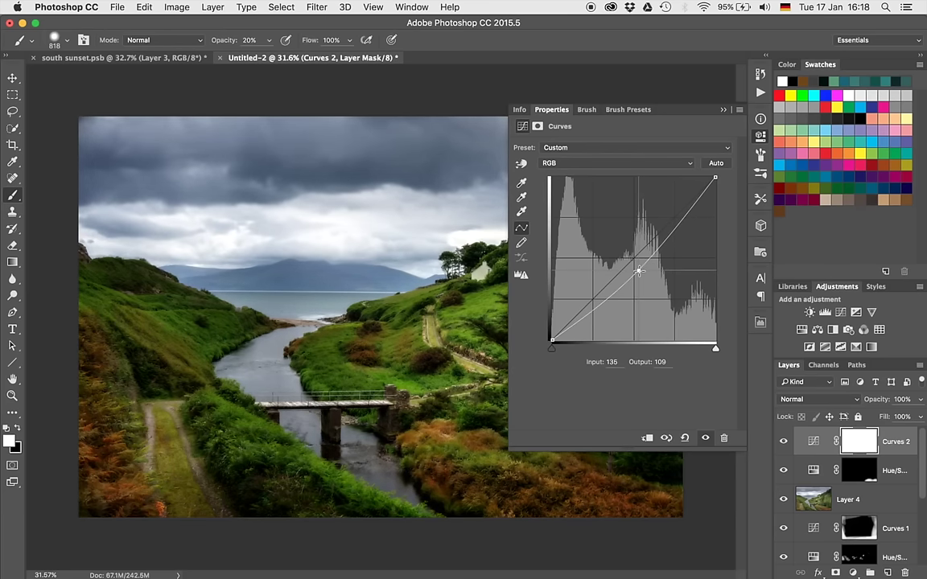
left_click(723, 112)
key("super+i")
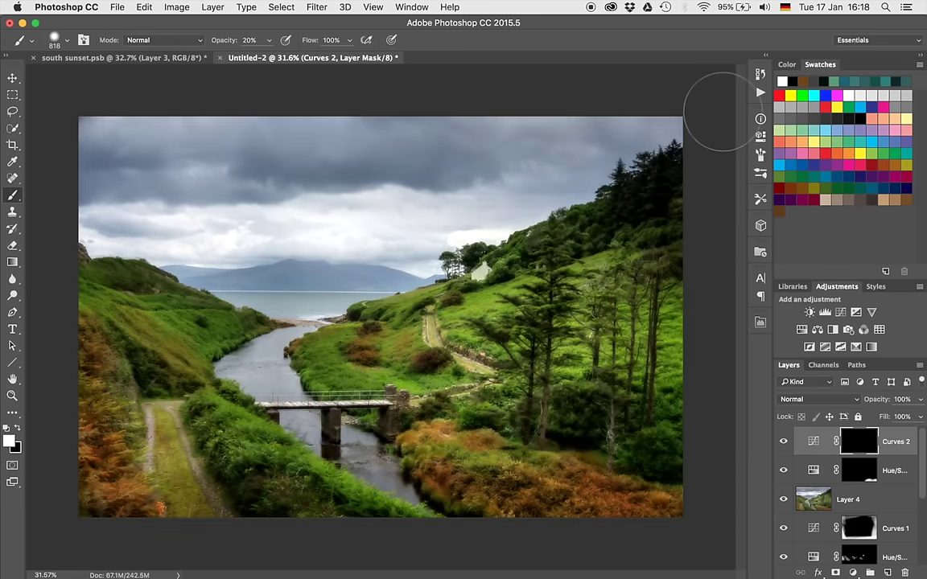
Paint white around the image edges on the Curves mask with a very large soft brush at 30% opacity to build a vignette.
right_click(57, 274)
left_click(41, 221)
right_click(56, 227)
left_click(39, 222)
mouse_move(129, 238)
left_mouse_down()
mouse_move(178, 235)
mouse_move(97, 232)
mouse_move(100, 331)
mouse_move(129, 484)
mouse_move(99, 439)
mouse_move(164, 510)
mouse_move(246, 509)
mouse_move(153, 514)
mouse_move(370, 535)
mouse_move(250, 520)
mouse_move(481, 496)
mouse_move(642, 506)
mouse_move(577, 493)
mouse_move(442, 503)
mouse_move(611, 517)
mouse_move(658, 481)
mouse_move(676, 306)
mouse_move(706, 352)
mouse_move(687, 256)
mouse_move(680, 424)
mouse_move(669, 396)
mouse_move(683, 348)
left_mouse_up()
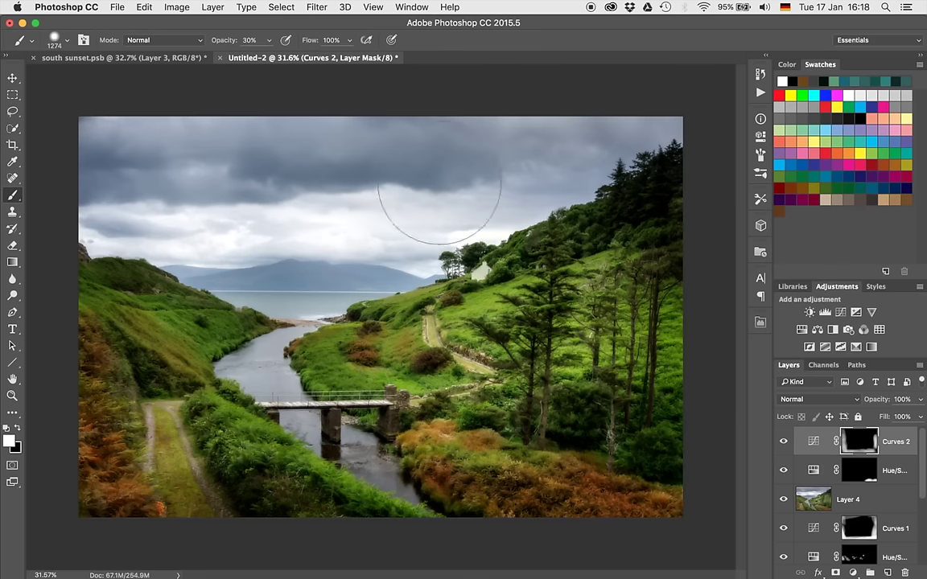
mouse_move(624, 127)
left_mouse_down()
mouse_move(680, 393)
mouse_move(646, 451)
mouse_move(672, 505)
mouse_move(594, 519)
left_mouse_up()
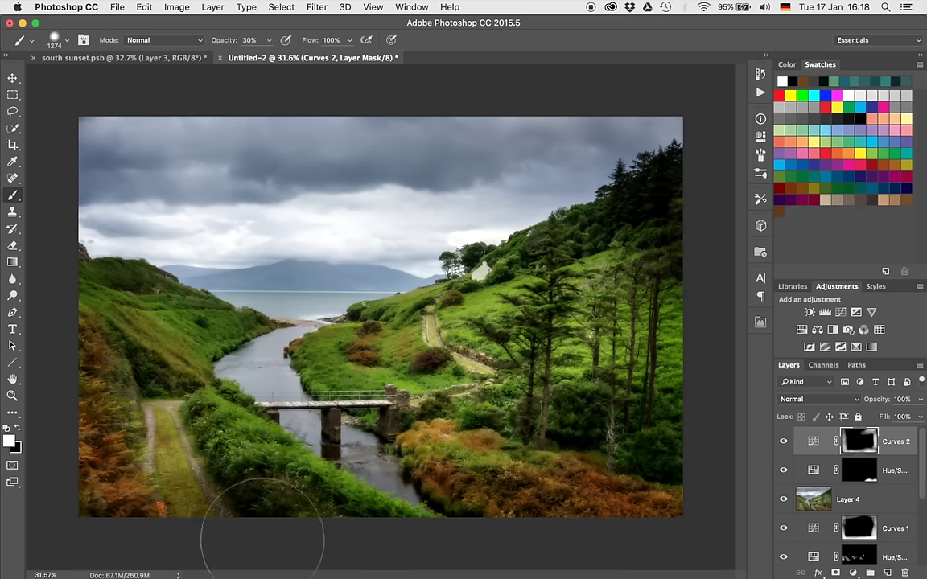
mouse_move(85, 350)
left_mouse_down()
mouse_move(40, 234)
mouse_move(48, 105)
left_mouse_up()
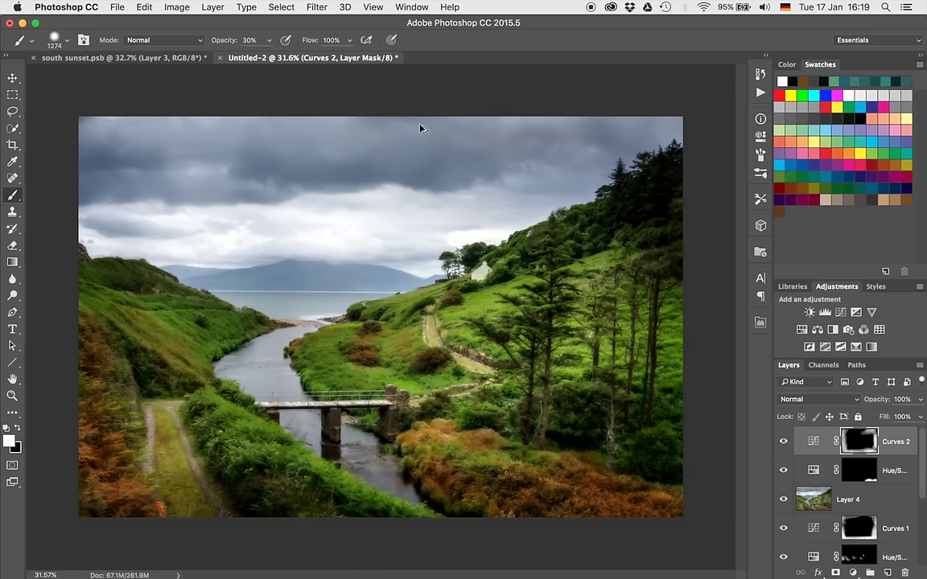
Add a new empty layer on top and set its blend mode to Color.
key("alt+shift+super+n")
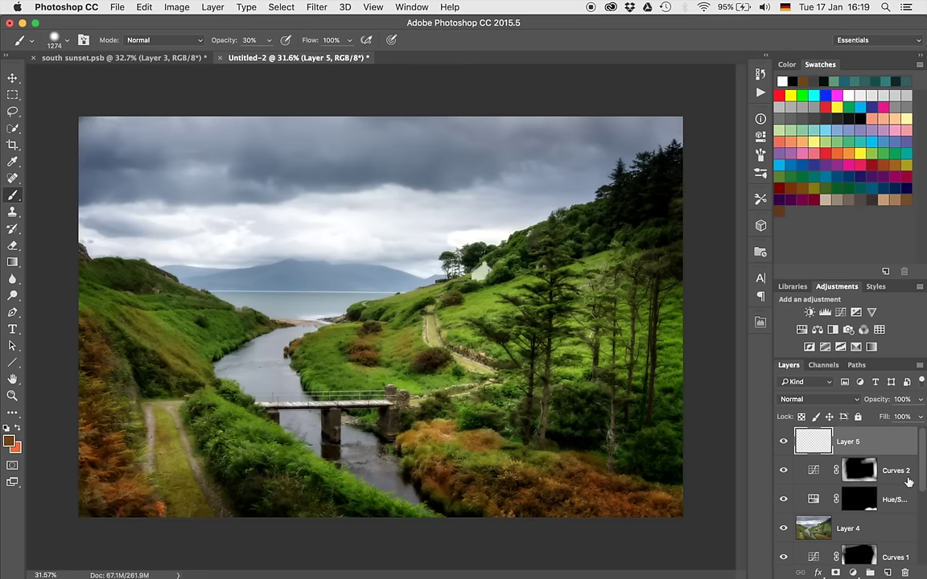
left_click(810, 403)
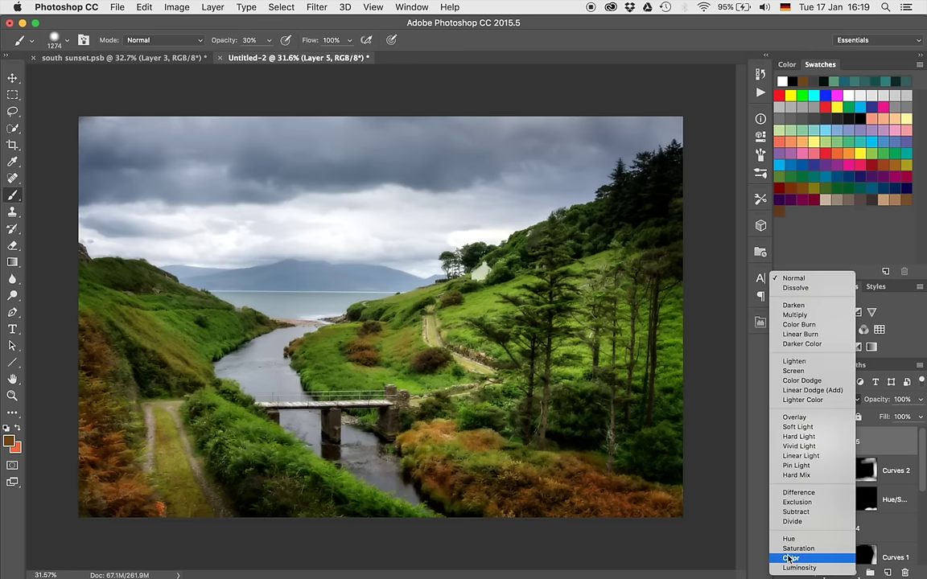
left_click(789, 558)
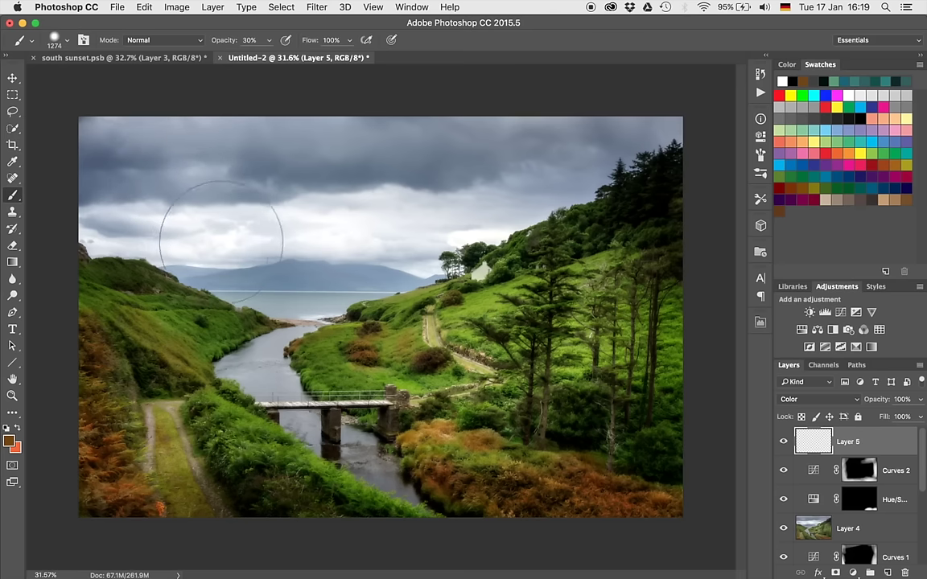
Paint dark brown sampled from the bracken over the left and central clouds with a 455 px brush at 40% opacity.
key("4")
left_click_drag(601, 493, 591, 493)
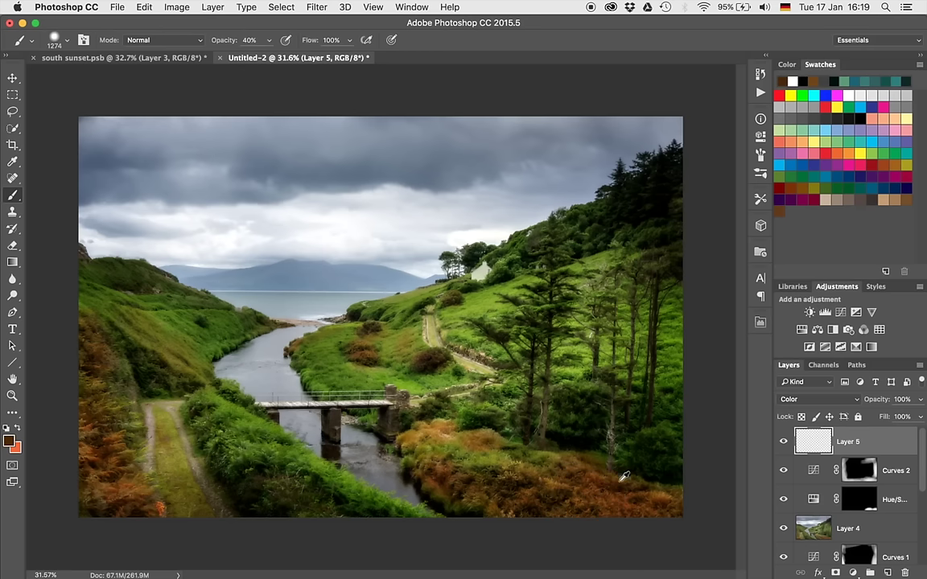
mouse_move(176, 219)
left_mouse_down()
mouse_move(182, 206)
mouse_move(254, 207)
mouse_move(258, 279)
mouse_move(197, 223)
mouse_move(206, 246)
left_mouse_up()
key("super+z")
left_click_drag(299, 241, 197, 241)
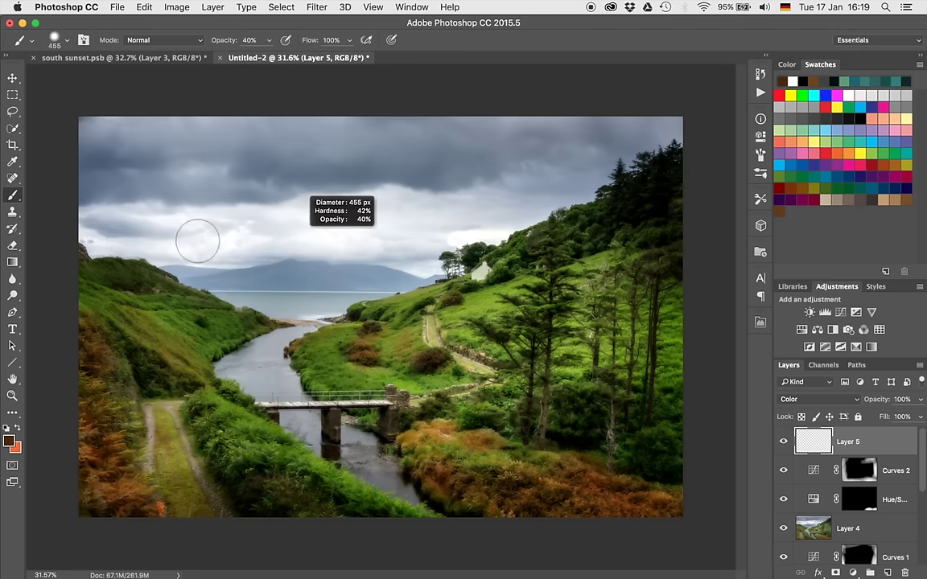
mouse_move(125, 224)
left_mouse_down()
mouse_move(87, 227)
mouse_move(222, 239)
mouse_move(148, 235)
mouse_move(168, 229)
mouse_move(210, 242)
mouse_move(179, 232)
mouse_move(237, 234)
mouse_move(217, 209)
mouse_move(236, 206)
mouse_move(210, 203)
mouse_move(247, 212)
mouse_move(106, 217)
left_mouse_up()
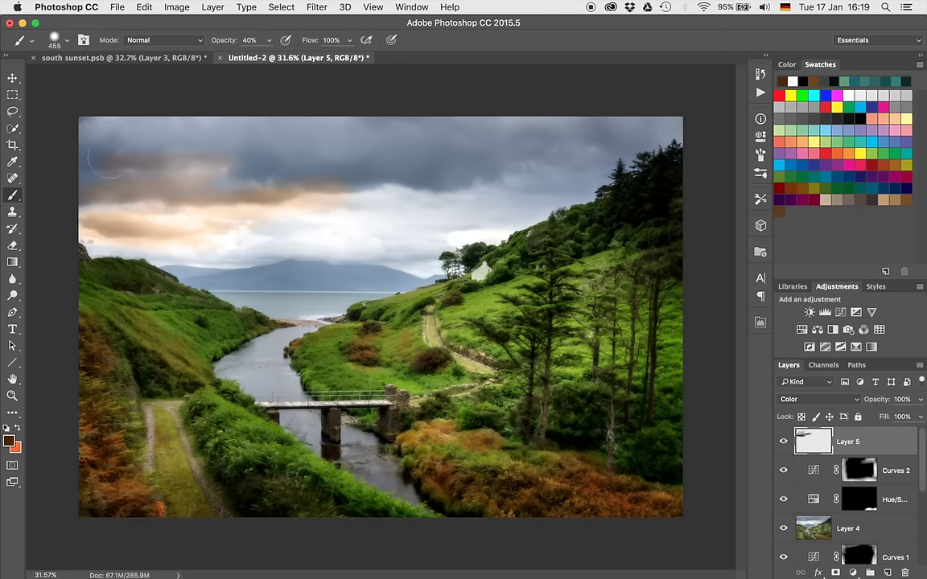
left_click_drag(229, 173, 266, 173)
mouse_move(296, 227)
left_mouse_down()
mouse_move(255, 252)
mouse_move(213, 250)
mouse_move(334, 258)
mouse_move(407, 249)
left_mouse_up()
Split the Underlying Layer's black Blend If slider on the sky tint layer so the colour fades out of the brightest clouds.
double_click(892, 442)
left_click_drag(519, 132, 503, 308)
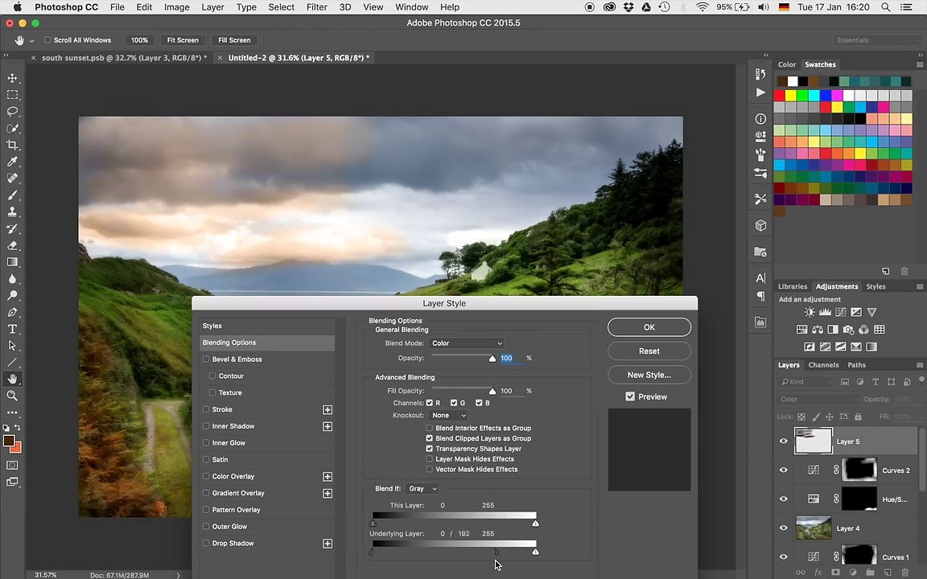
mouse_move(488, 570)
left_mouse_down()
mouse_move(441, 571)
mouse_move(490, 566)
left_mouse_up()
left_click_drag(493, 566, 441, 556)
left_click(640, 328)
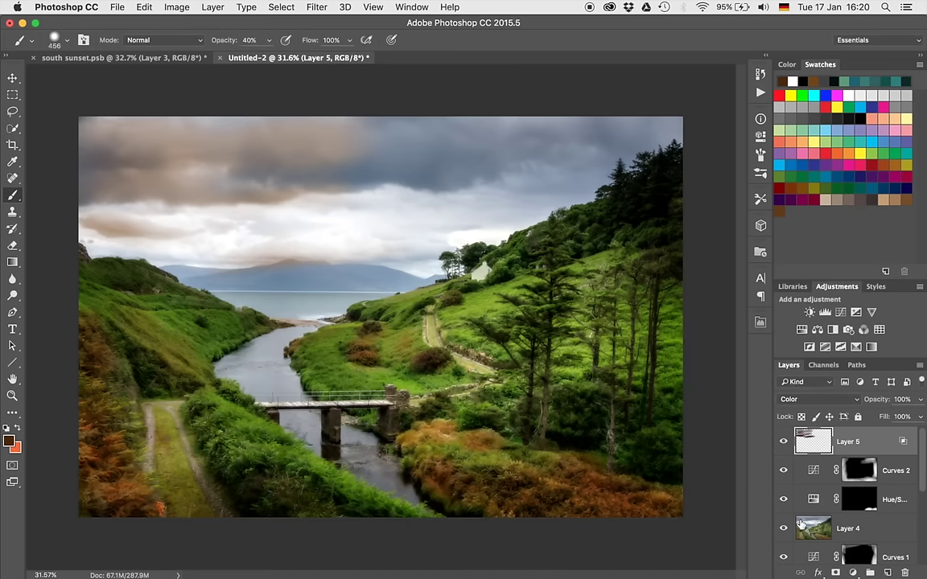
Add a layer mask to the sky tint layer and paint black at 40% opacity to remove the tint from the distant mountain's peak.
left_click(837, 572)
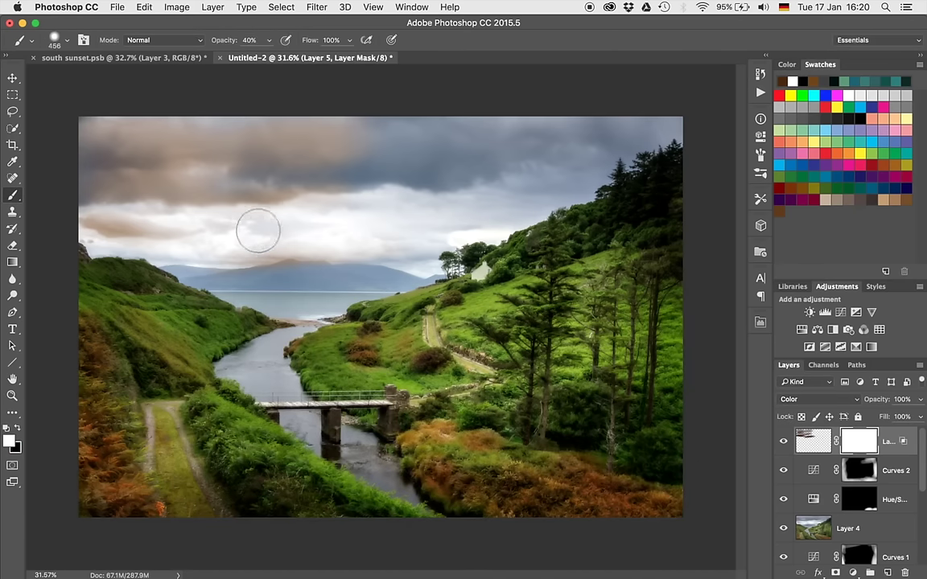
key("x")
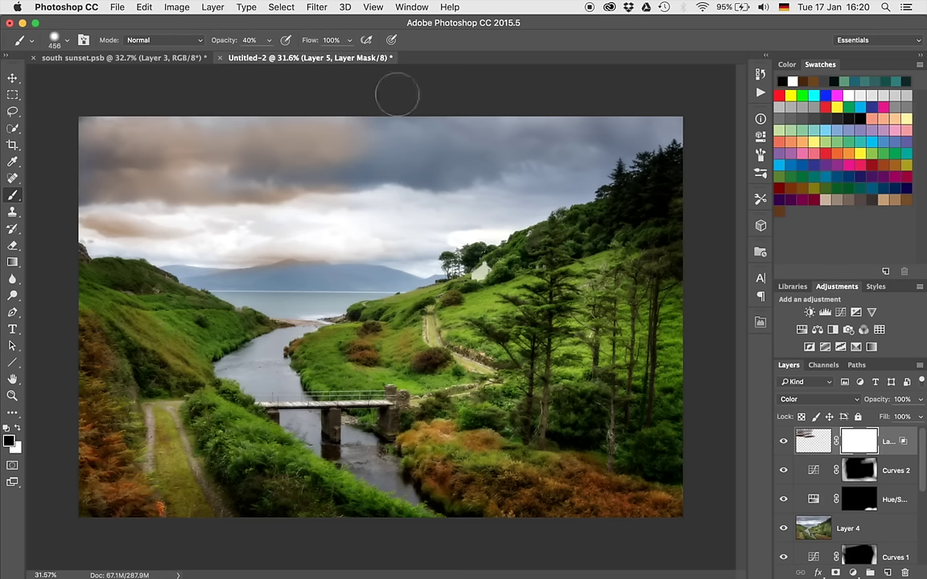
mouse_move(306, 249)
left_mouse_down()
mouse_move(321, 262)
mouse_move(321, 242)
left_mouse_up()
Soften the brown tint in the clouds by painting black on its mask at 10% brush opacity.
key("1")
left_click_drag(231, 149, 197, 130)
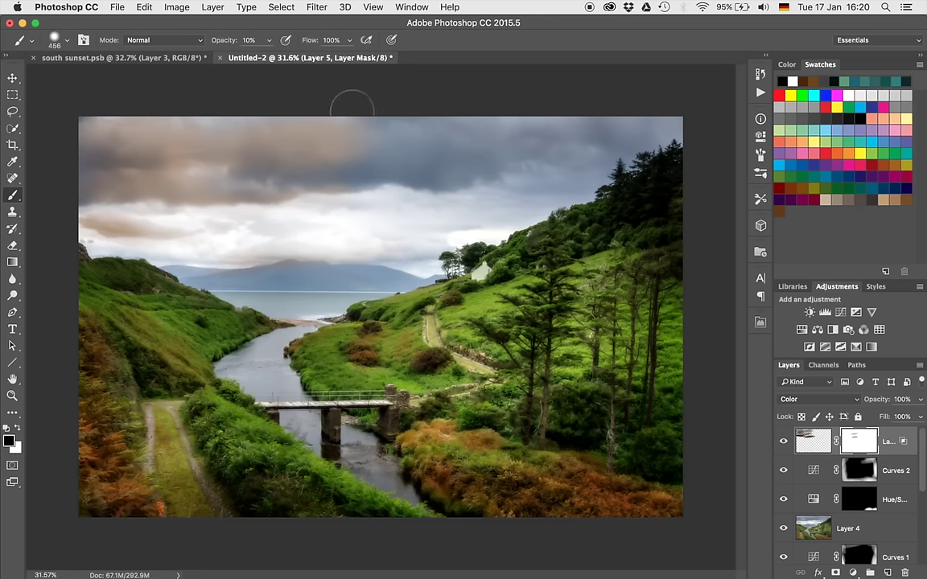
left_click_drag(341, 186, 399, 198)
left_click_drag(229, 137, 193, 165)
left_click_drag(372, 265, 361, 285)
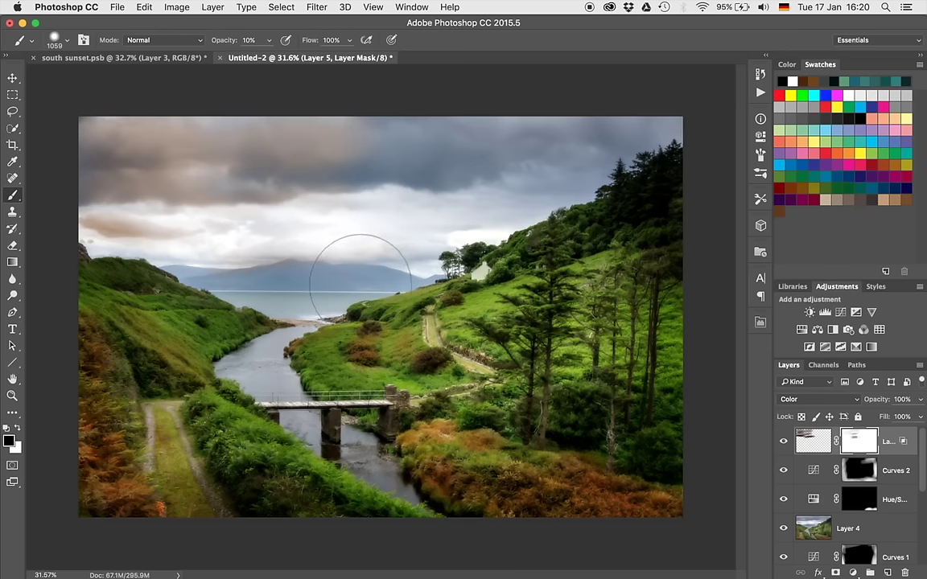
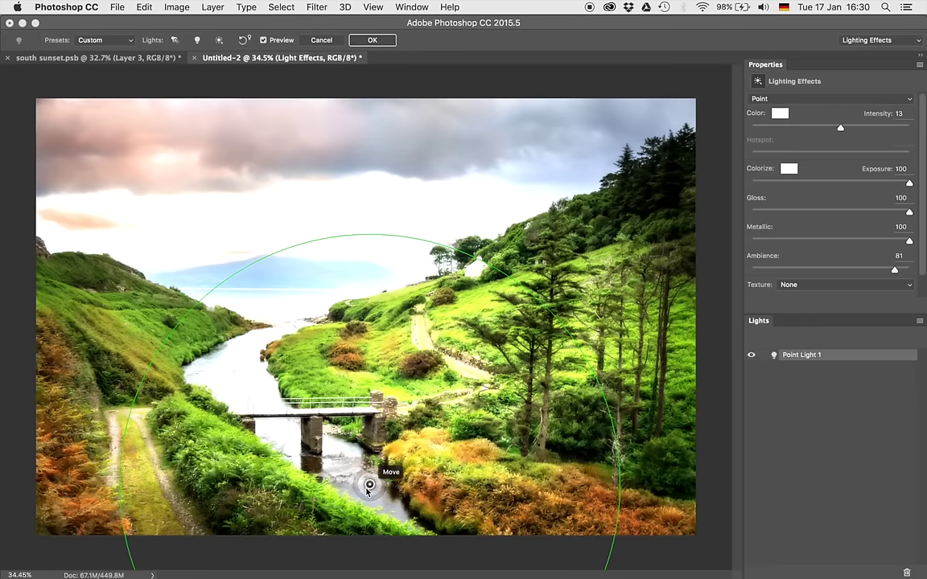
Move the point light to the horizon beside the distant mountain and shrink its radius to a small glow.
left_click_drag(370, 483, 236, 294)
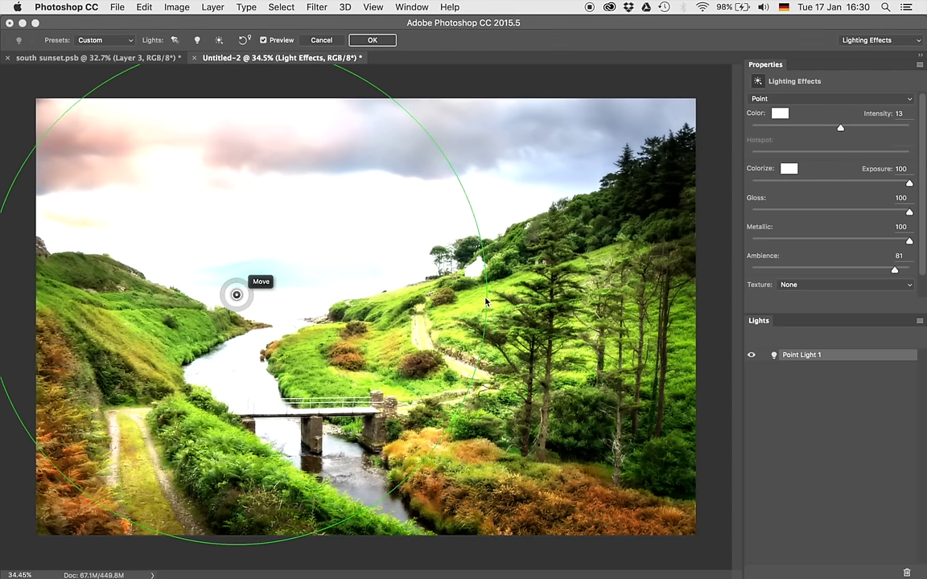
left_click_drag(488, 302, 487, 302)
left_click_drag(257, 297, 206, 280)
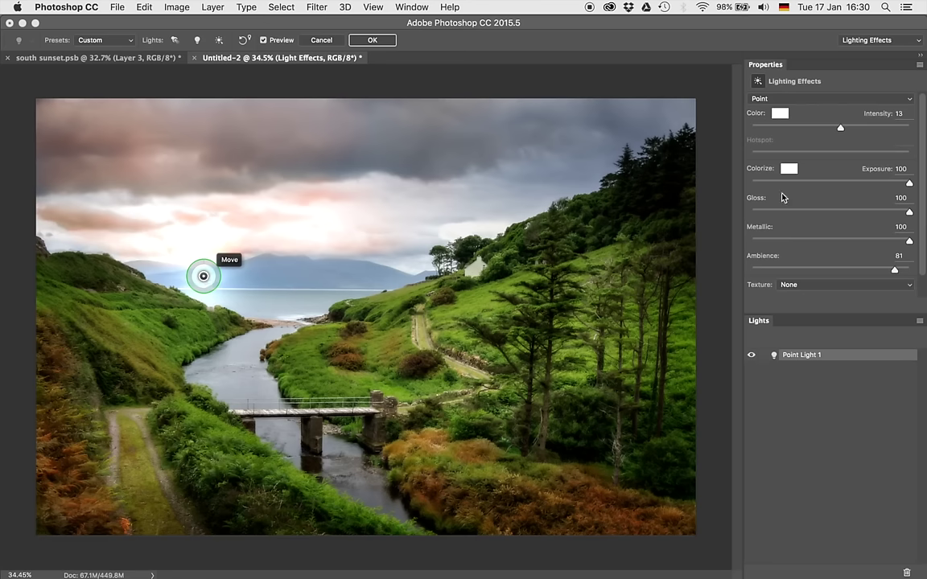
Set the point light's intensity to 8 and nudge the light slightly upward above the sea's horizon.
mouse_move(839, 125)
left_mouse_down()
mouse_move(828, 127)
mouse_move(837, 128)
left_mouse_up()
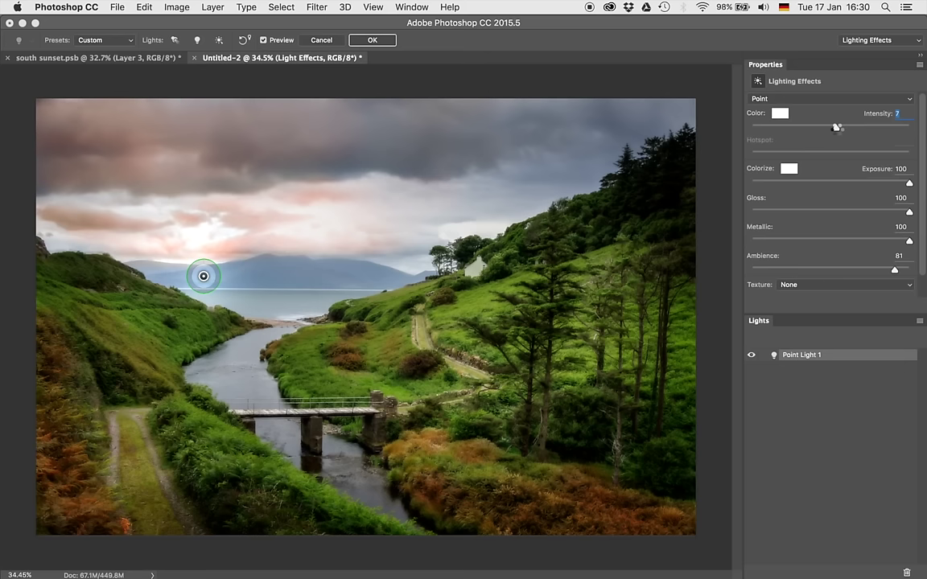
left_click_drag(836, 127, 839, 129)
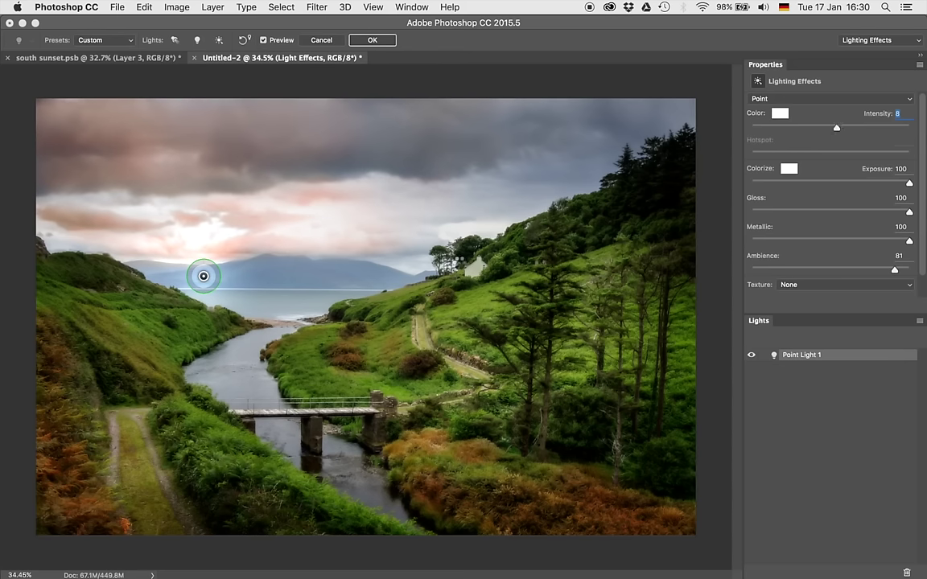
left_click_drag(204, 275, 206, 265)
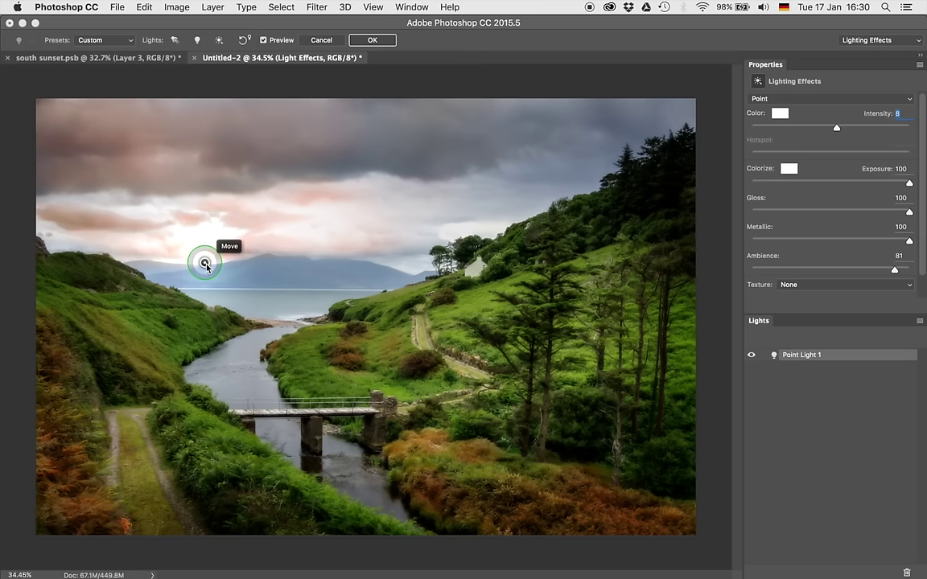
left_click_drag(206, 266, 206, 268)
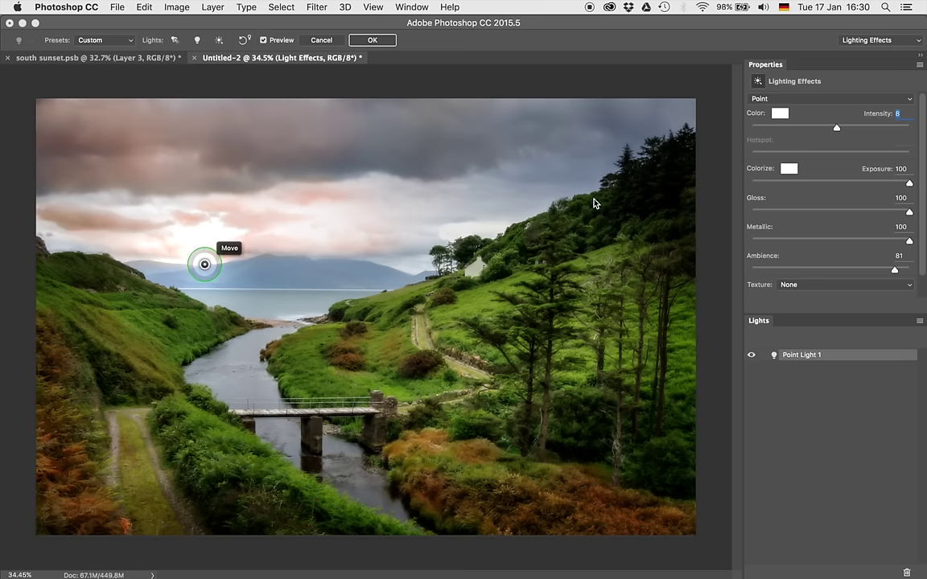
Set the Lighting Effects ambience to 100 and the point light's intensity to 2, and apply the filter.
left_click_drag(895, 270, 913, 271)
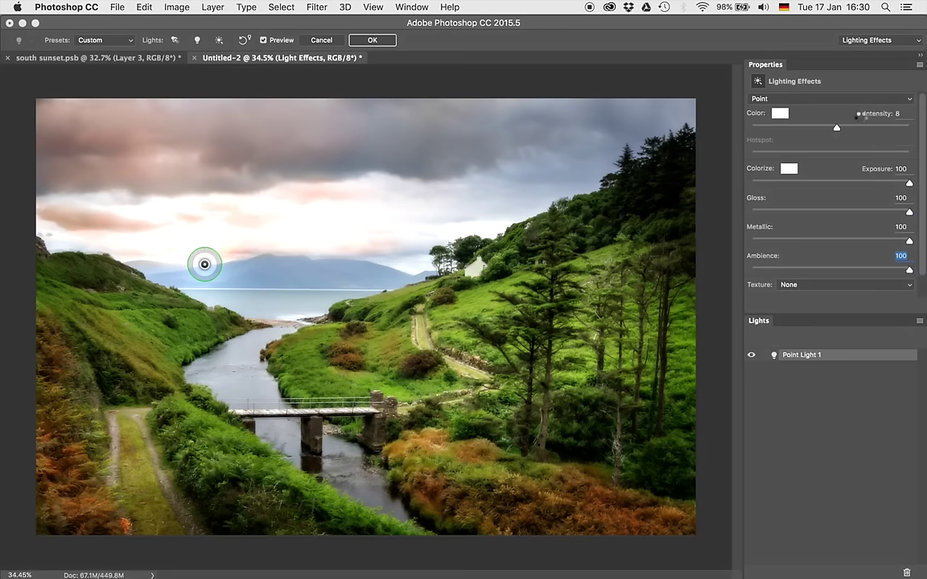
left_click_drag(838, 131, 834, 127)
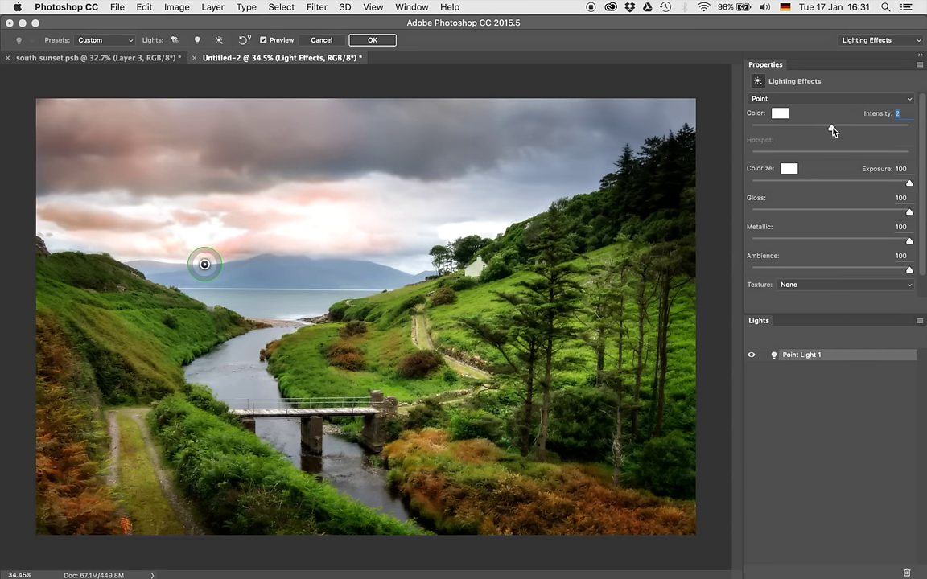
left_click(386, 44)
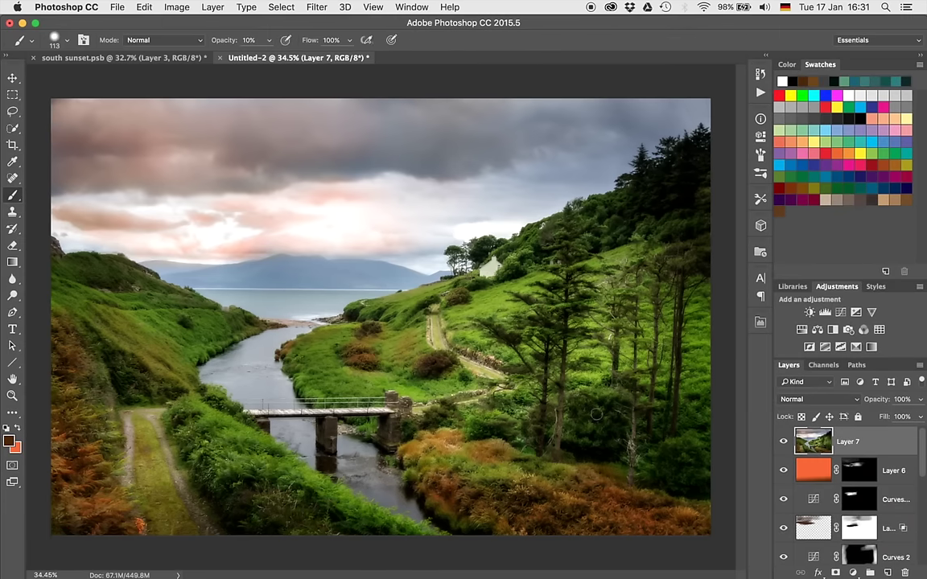
Compare the image with and without the Lighting Effects layer by toggling the top layer's visibility.
left_click(783, 442)
left_click(783, 442)
left_click(783, 442)
left_click(784, 442)
left_click(784, 441)
left_click(783, 442)
left_click(783, 442)
left_click(784, 441)
left_click(783, 442)
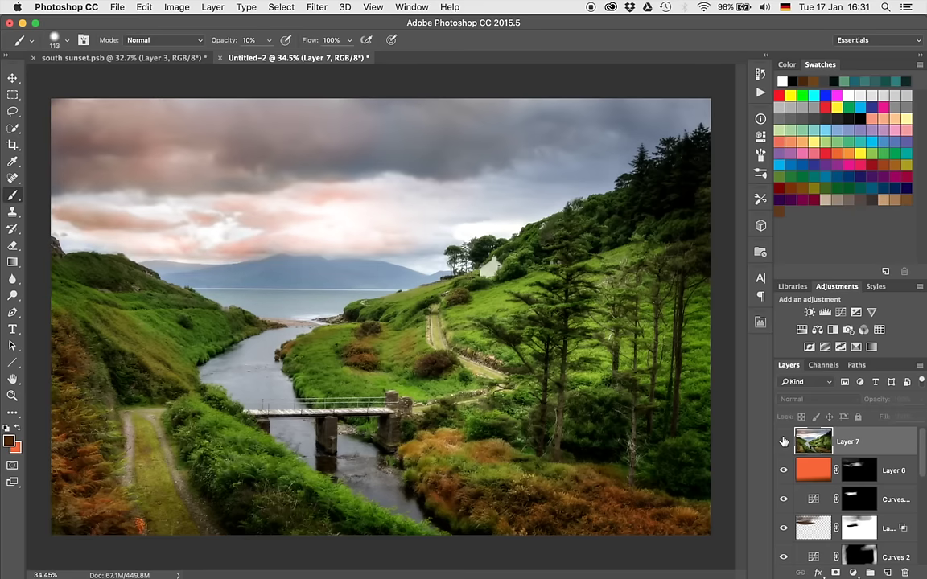
Show Layer 7 again and add a Hue/Saturation adjustment above it with hue +8 and its mask inverted to black.
left_click(783, 442)
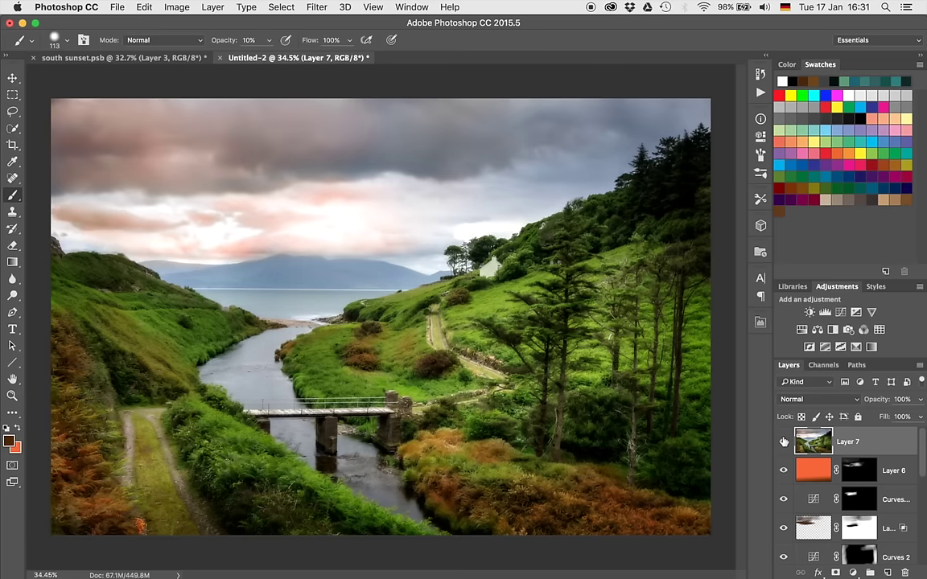
left_click(802, 330)
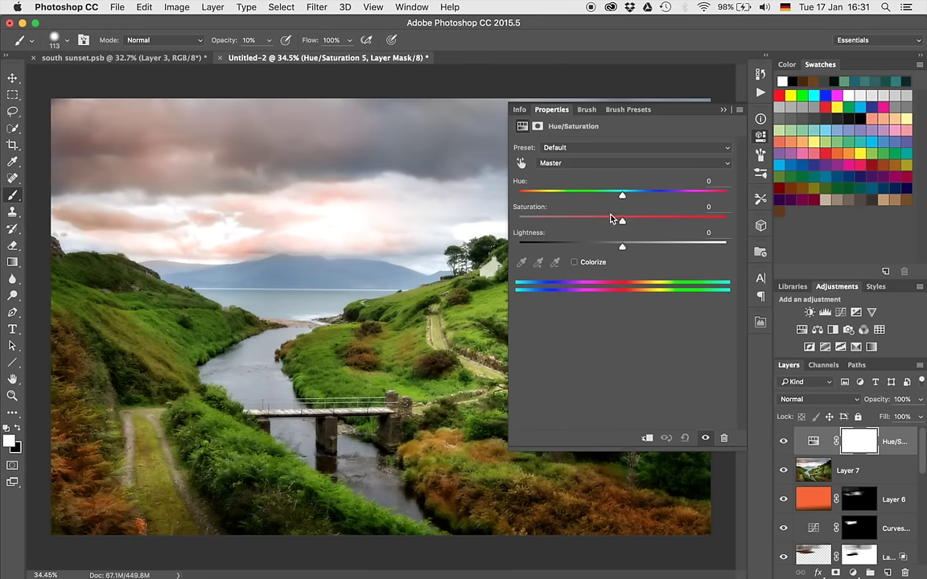
mouse_move(622, 198)
left_mouse_down()
mouse_move(606, 198)
mouse_move(635, 201)
left_mouse_up()
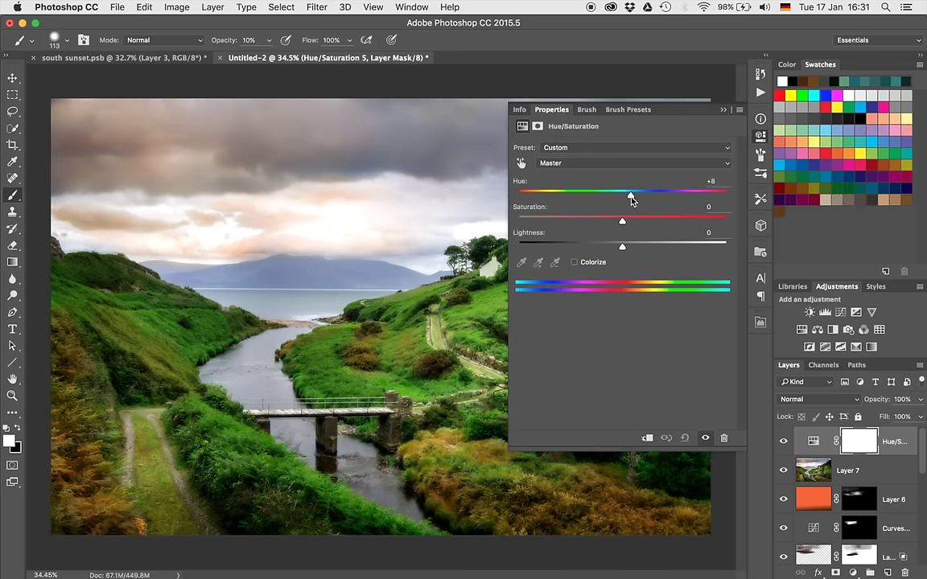
left_click(724, 109)
key("super+i")
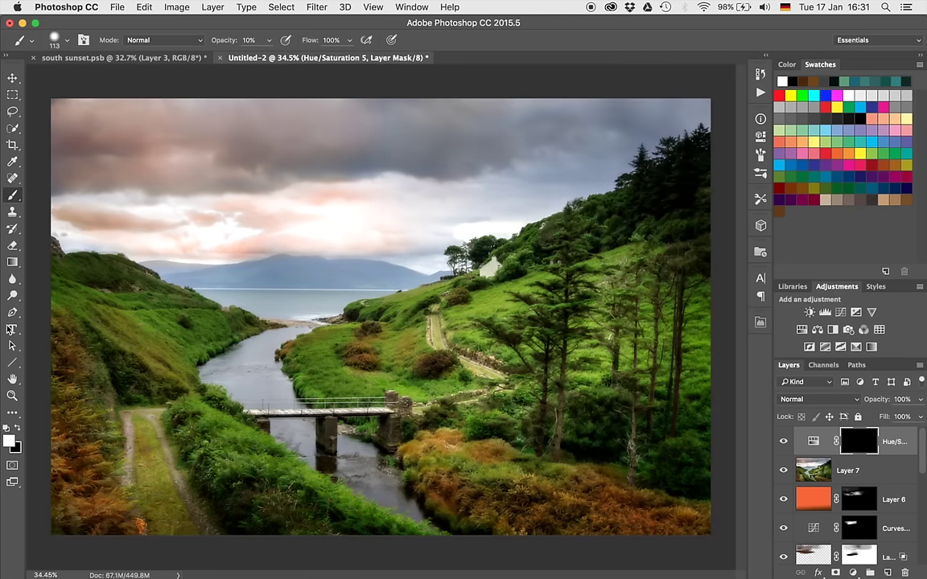
Paint white on the Hue/Saturation mask over the upper clouds and bright horizon sky with a large soft brush at 30% opacity.
left_click_drag(86, 218, 222, 214, "ctrl+alt")
key("3")
mouse_move(173, 134)
left_mouse_down()
mouse_move(208, 144)
mouse_move(89, 134)
mouse_move(211, 134)
left_mouse_up()
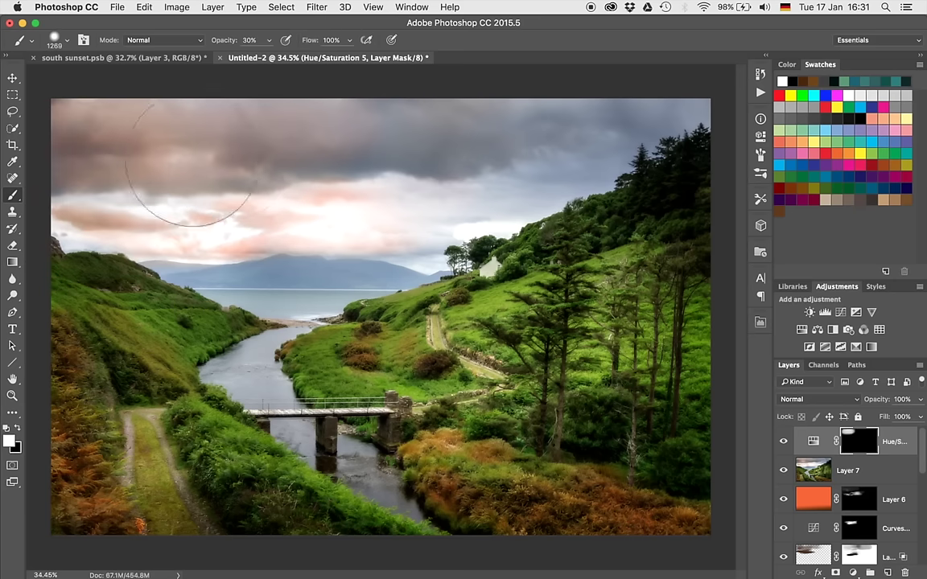
left_click_drag(353, 234, 297, 232, "ctrl+alt")
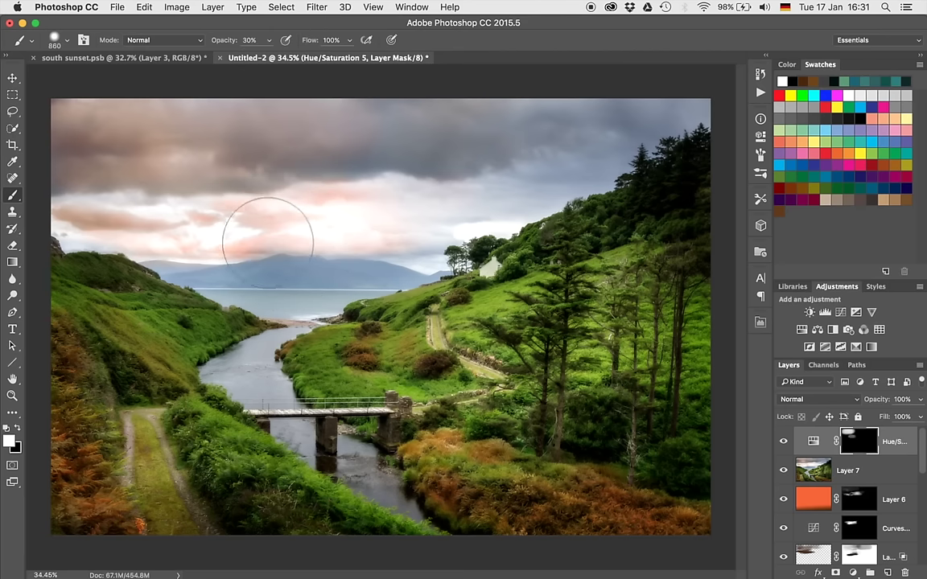
left_click_drag(352, 242, 407, 207)
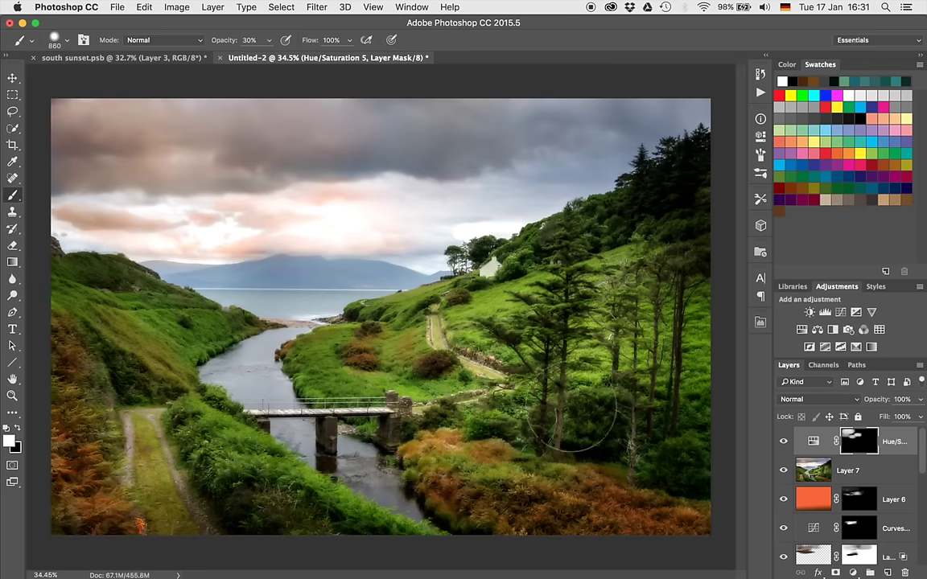
mouse_move(228, 231)
left_mouse_down()
mouse_move(273, 231)
mouse_move(320, 256)
mouse_move(211, 267)
mouse_move(365, 259)
mouse_move(402, 231)
left_mouse_up()
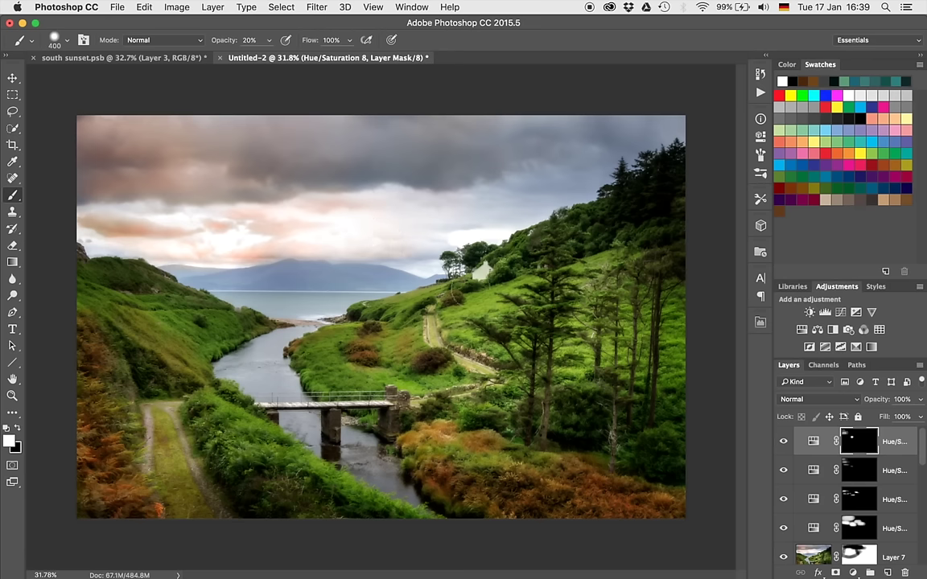
Add a Curves adjustment that darkens the midtones from input 147 to output 114, and invert its mask to black.
left_click(840, 312)
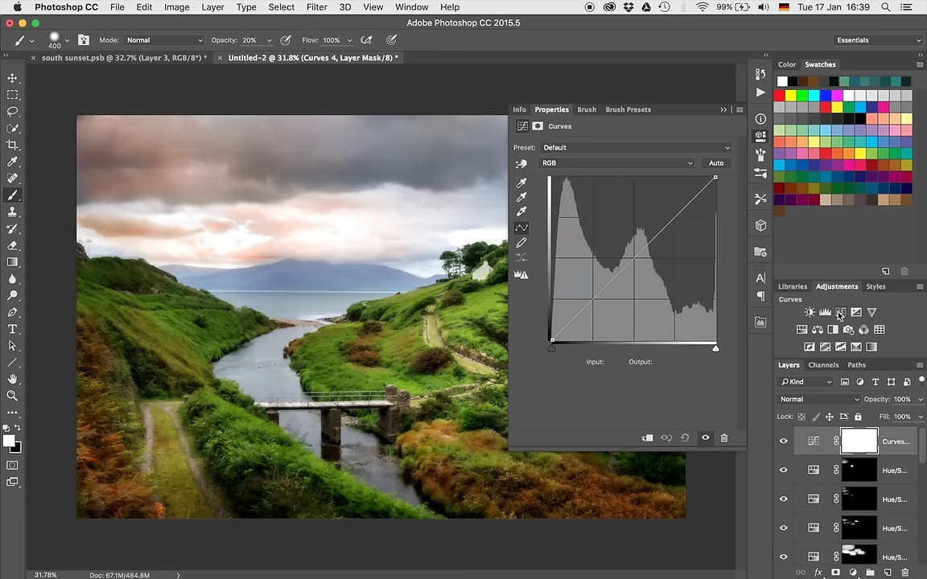
left_click_drag(646, 247, 647, 266)
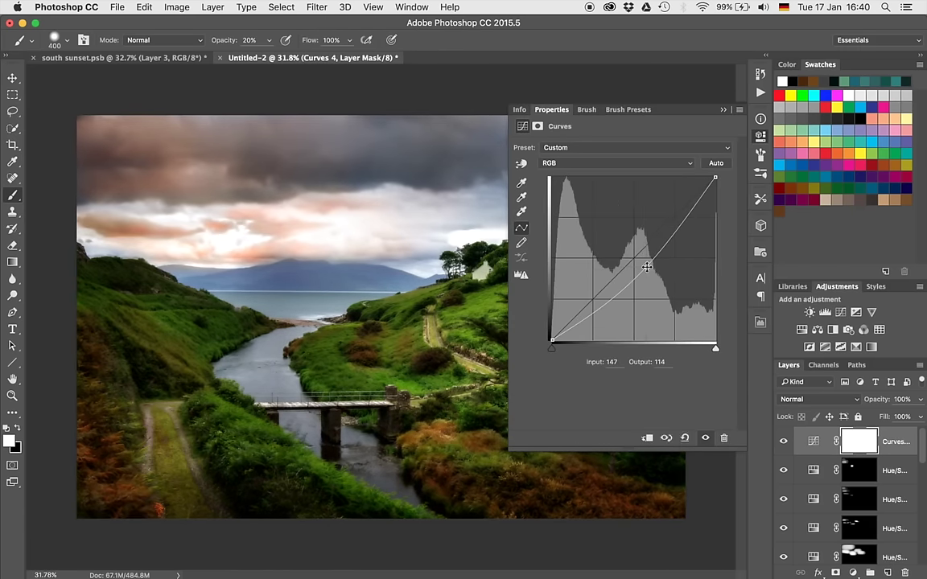
left_click(722, 111)
key("super+i")
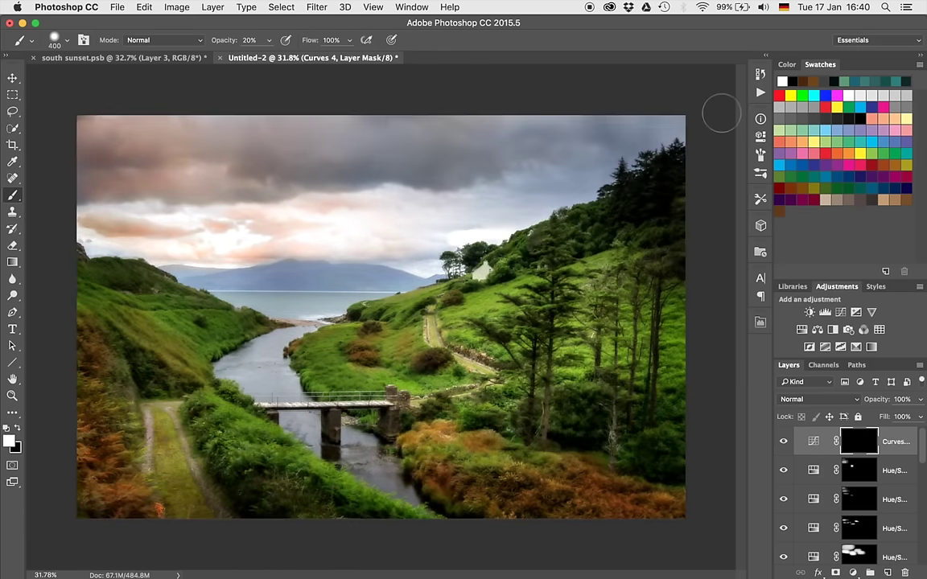
Paint the Curves darkening into the clouds, the hillsides and the foreground with large soft brushes at 20% opacity.
mouse_move(235, 295)
left_mouse_down()
mouse_move(302, 299)
mouse_move(256, 301)
mouse_move(269, 302)
left_mouse_up()
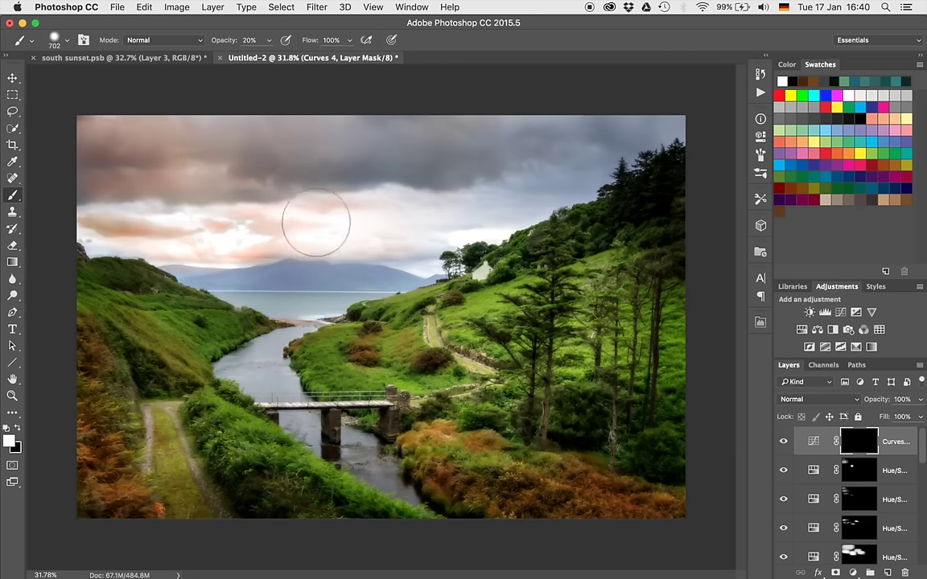
mouse_move(120, 227)
left_mouse_down()
mouse_move(338, 238)
mouse_move(323, 226)
mouse_move(73, 230)
mouse_move(218, 206)
mouse_move(148, 171)
mouse_move(166, 122)
mouse_move(312, 125)
mouse_move(391, 165)
mouse_move(174, 153)
mouse_move(347, 99)
mouse_move(656, 121)
mouse_move(592, 129)
mouse_move(331, 233)
mouse_move(462, 248)
mouse_move(437, 240)
mouse_move(444, 236)
mouse_move(465, 238)
mouse_move(295, 250)
mouse_move(316, 235)
mouse_move(214, 258)
mouse_move(240, 250)
mouse_move(160, 224)
mouse_move(88, 226)
mouse_move(67, 258)
mouse_move(276, 277)
mouse_move(272, 256)
mouse_move(217, 284)
mouse_move(266, 322)
left_mouse_up()
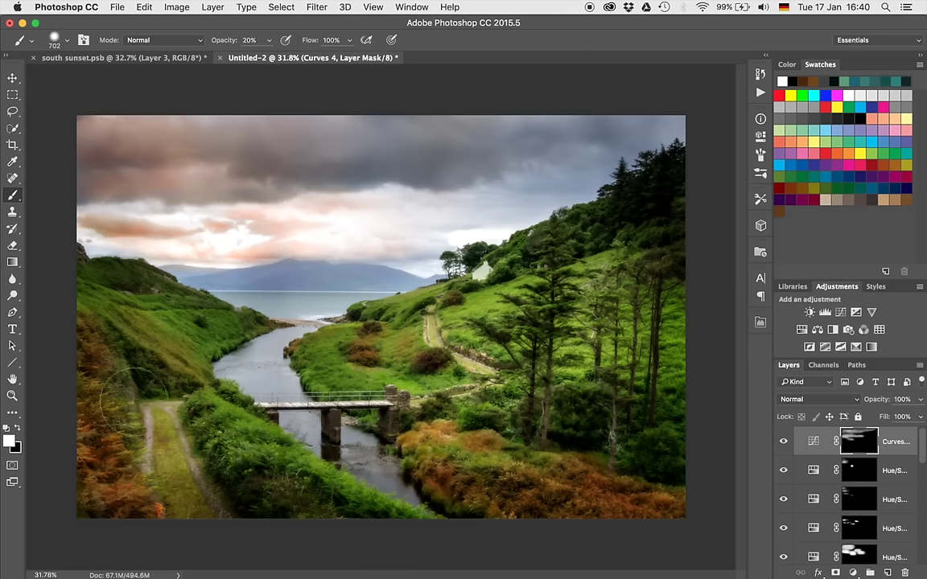
left_click_drag(165, 338, 201, 322)
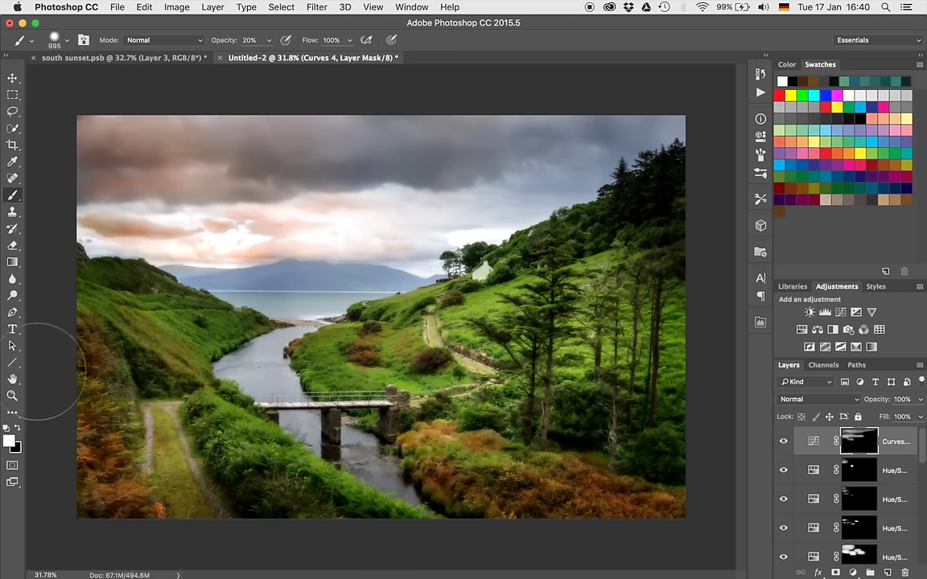
mouse_move(368, 525)
left_mouse_down()
mouse_move(311, 528)
mouse_move(605, 523)
mouse_move(631, 511)
mouse_move(725, 415)
mouse_move(707, 414)
mouse_move(707, 296)
mouse_move(621, 424)
mouse_move(563, 394)
mouse_move(523, 334)
mouse_move(556, 269)
mouse_move(583, 257)
mouse_move(581, 318)
left_mouse_up()
mouse_move(523, 319)
left_mouse_down()
mouse_move(555, 302)
mouse_move(535, 338)
mouse_move(511, 265)
mouse_move(519, 322)
mouse_move(451, 378)
mouse_move(257, 427)
mouse_move(185, 379)
mouse_move(197, 407)
left_mouse_up()
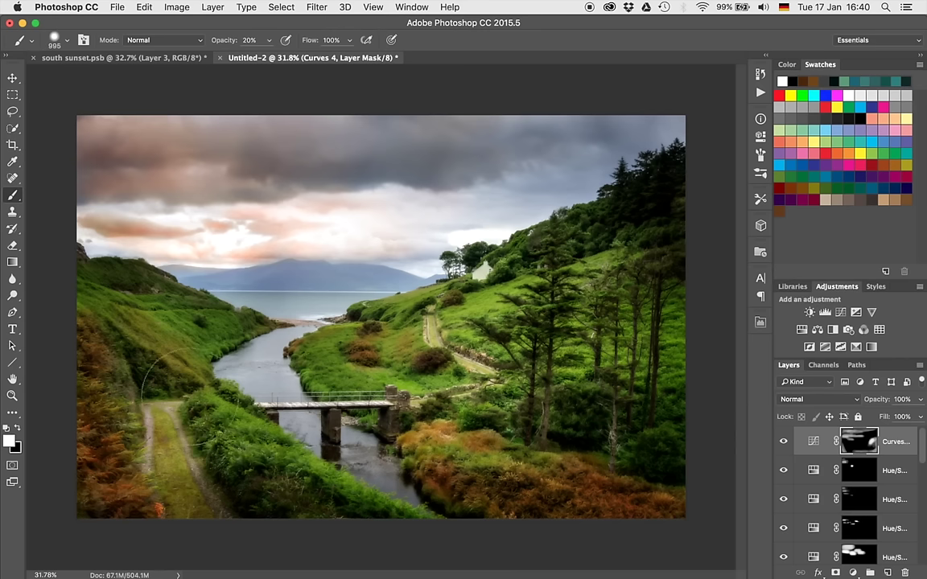
mouse_move(275, 372)
left_mouse_down()
mouse_move(185, 405)
mouse_move(201, 406)
left_mouse_up()
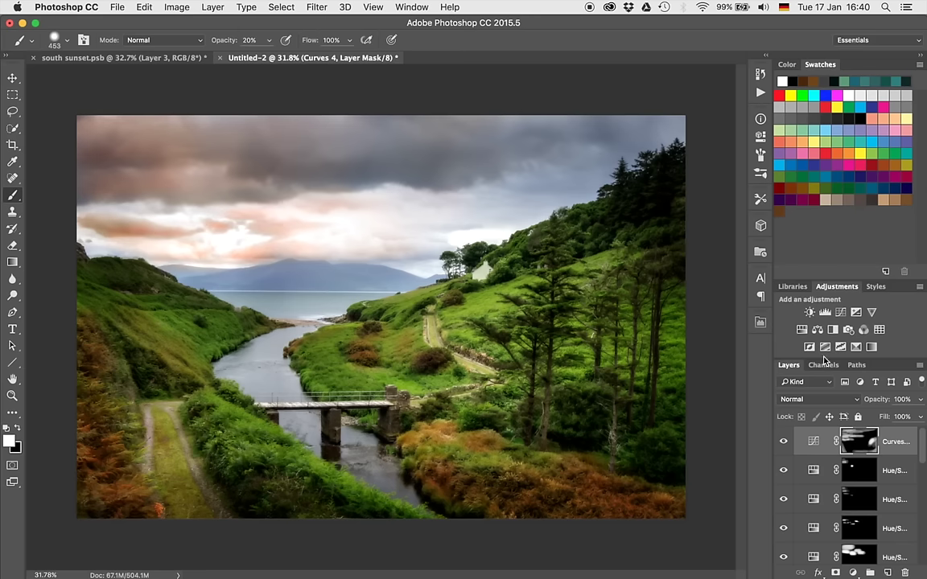
Add a Hue/Saturation adjustment with a slight positive hue shift and paint it over the sunset clouds through an inverted mask at 20% brush opacity.
key("super+u")
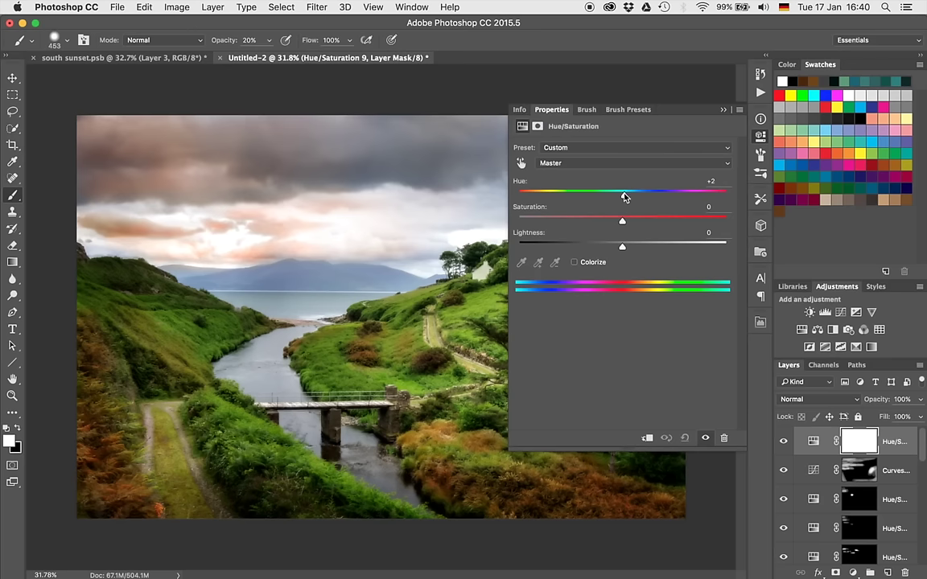
left_click_drag(615, 194, 630, 195)
left_click(724, 110)
key("super+i")
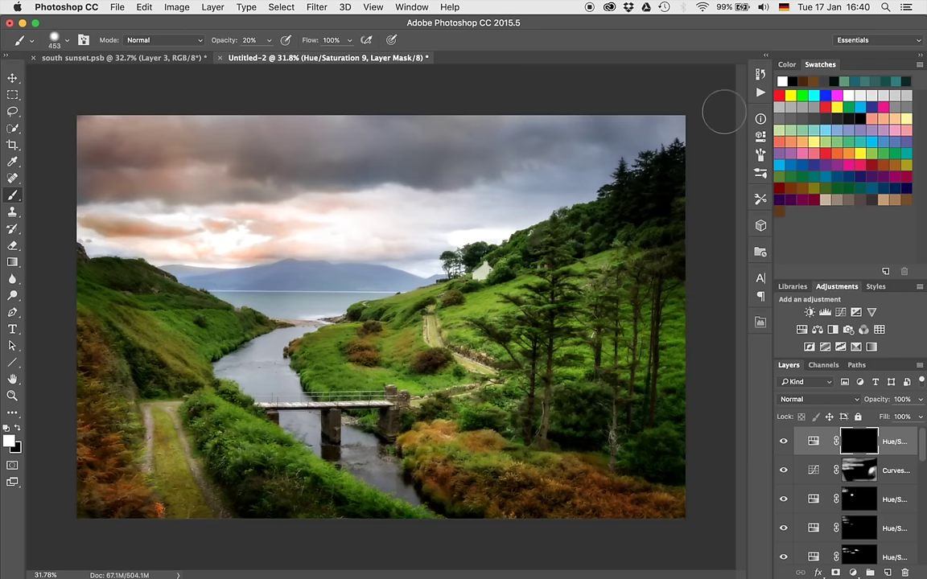
mouse_move(121, 223)
left_mouse_down()
mouse_move(173, 211)
mouse_move(205, 216)
mouse_move(173, 199)
mouse_move(187, 143)
mouse_move(265, 228)
mouse_move(233, 227)
mouse_move(346, 235)
mouse_move(275, 227)
mouse_move(352, 224)
mouse_move(338, 338)
left_mouse_up()
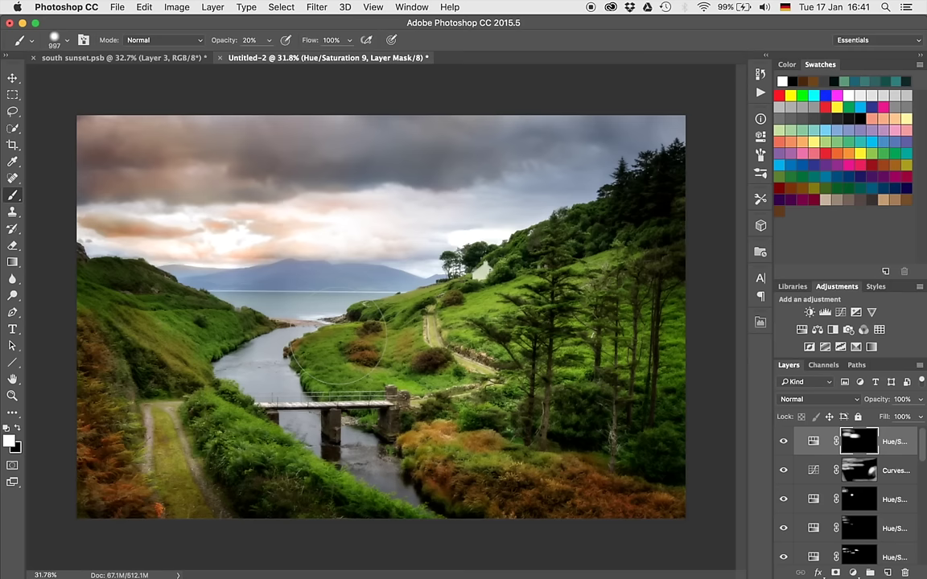
Examine the sky close up, from the sunset clouds and mountain horizon to the treeline and dark upper clouds, for colour blotches and image quality.
scroll(268, 201, "up", 5)
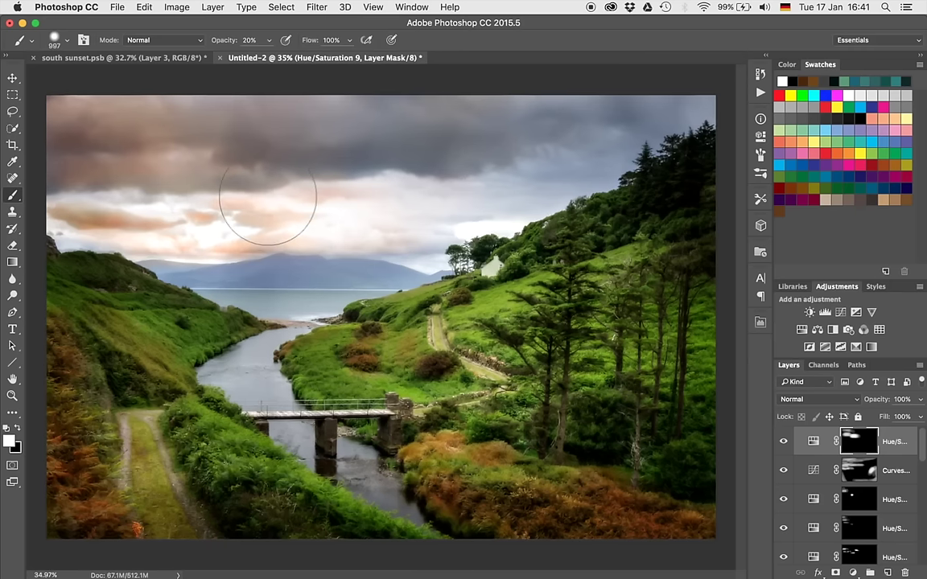
scroll(268, 196, "up", 5)
scroll(267, 197, "left", 5)
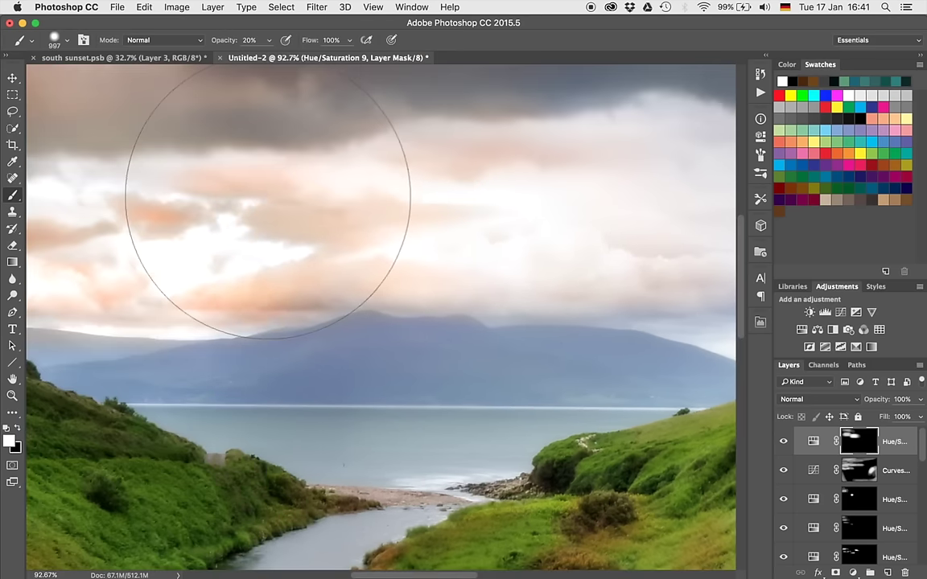
scroll(267, 201, "up", 4)
scroll(267, 196, "up", 10)
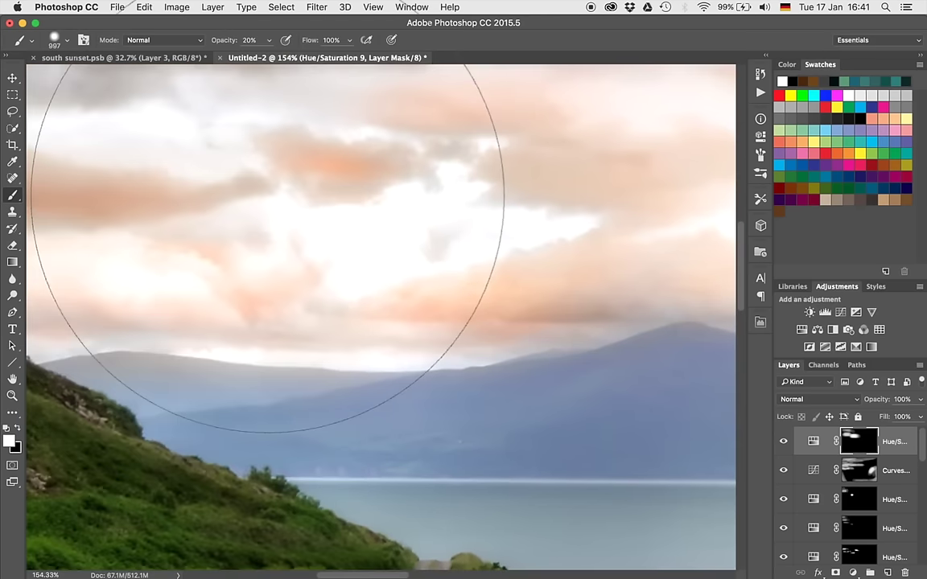
scroll(267, 196, "left", 3)
scroll(268, 196, "down", 10)
scroll(268, 196, "right", 3)
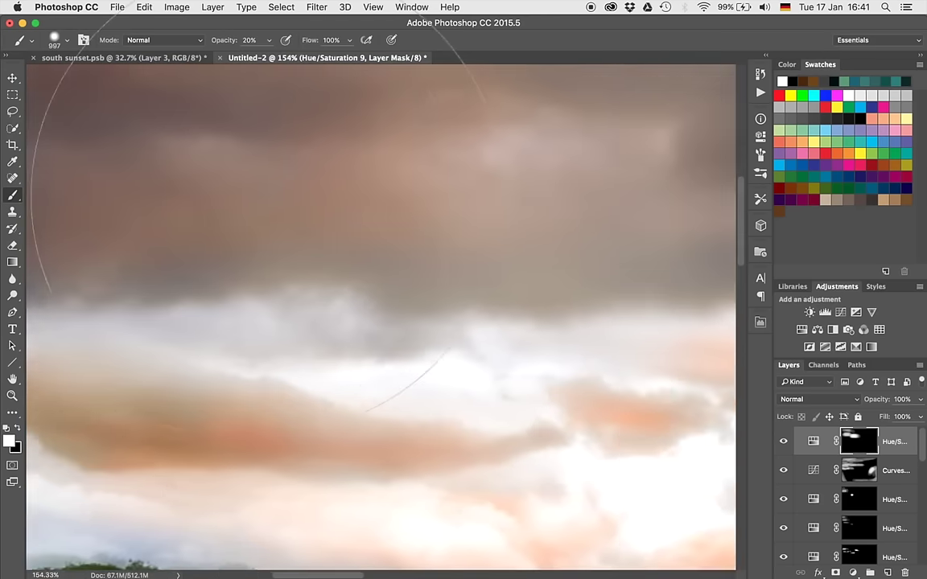
scroll(268, 196, "right", 3)
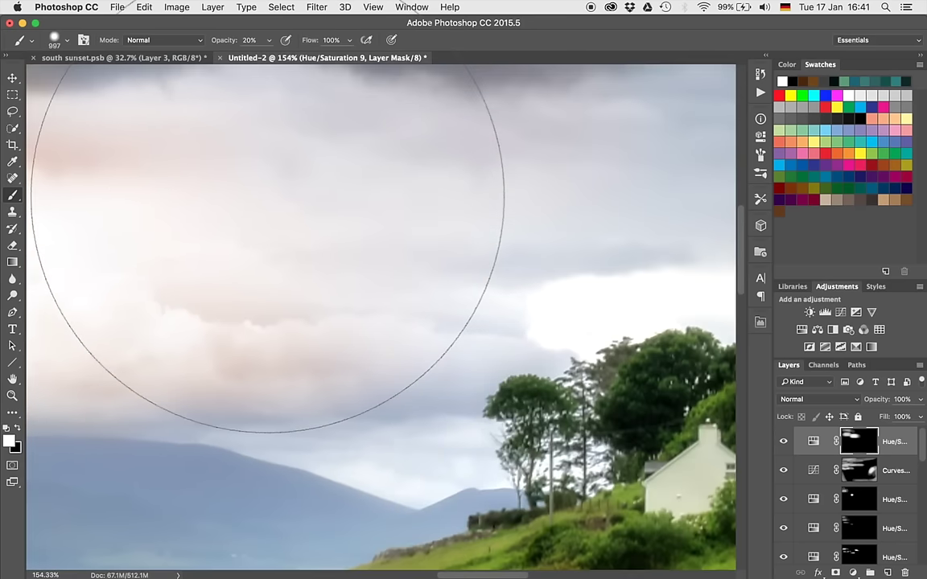
scroll(268, 195, "down", 10)
scroll(268, 196, "left", 3)
scroll(267, 195, "up", 10)
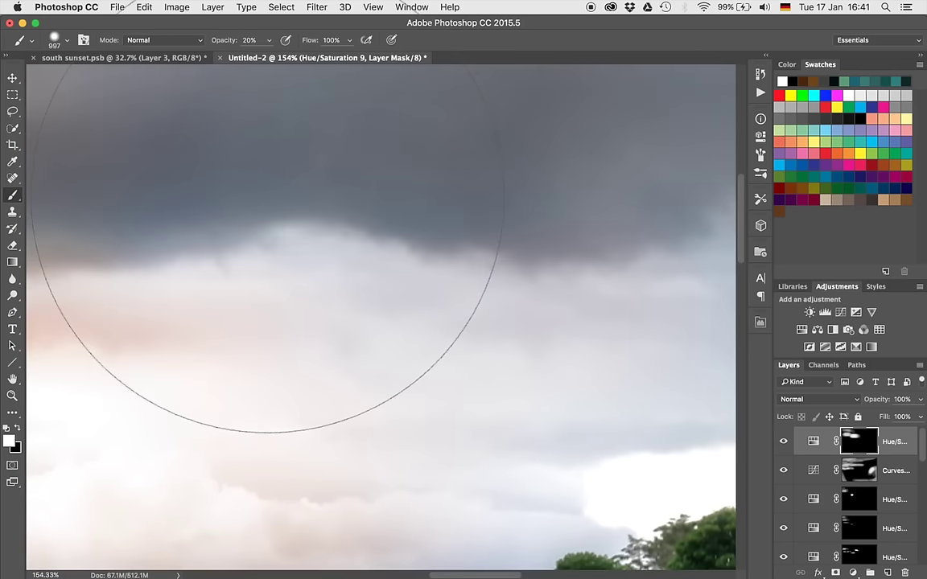
scroll(267, 195, "down", 10)
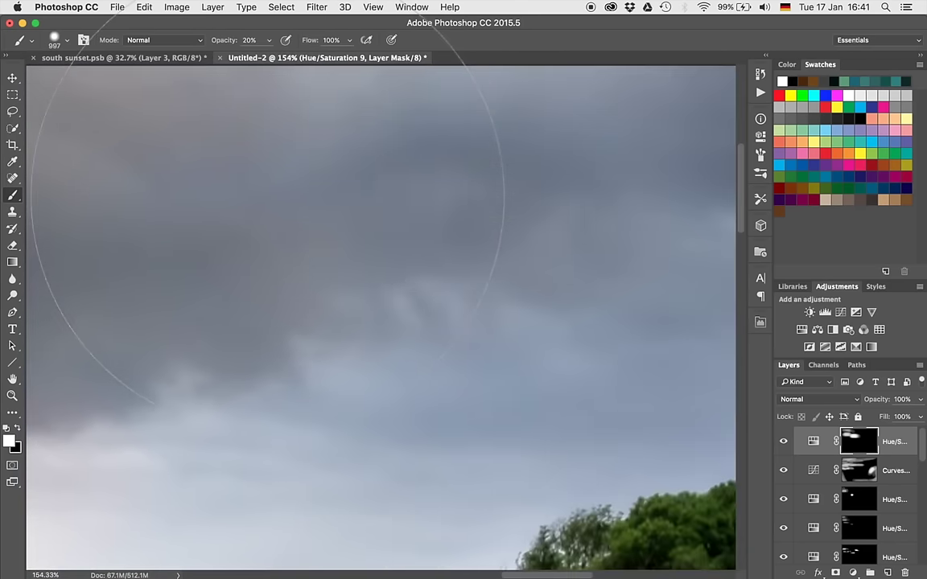
scroll(267, 195, "down", 5)
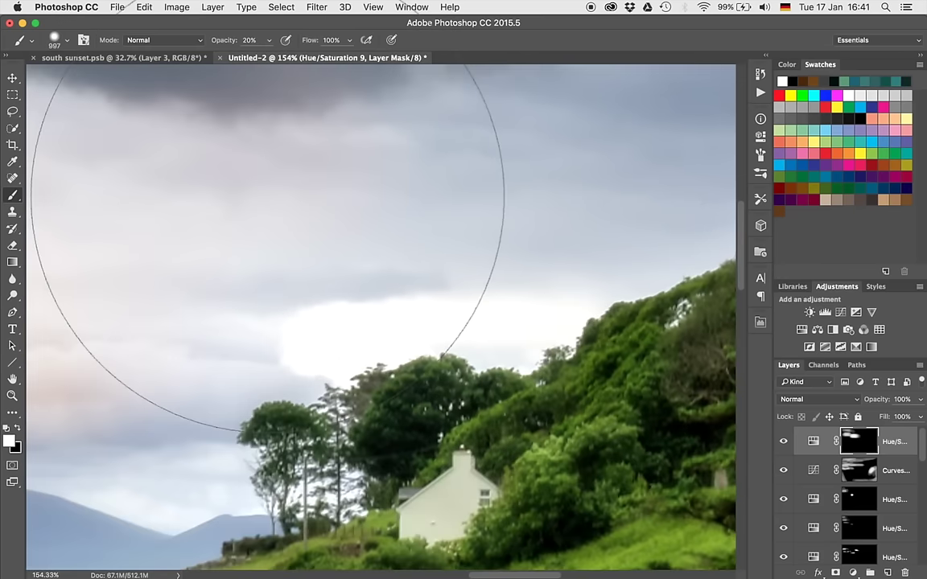
scroll(267, 196, "left", 10)
scroll(267, 195, "down", 5)
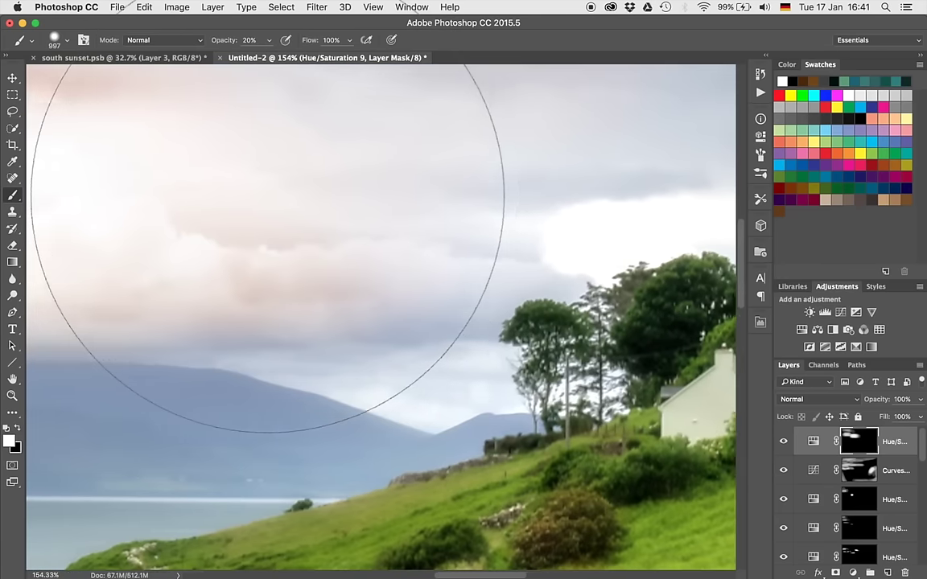
scroll(268, 196, "left", 15)
scroll(267, 196, "down", 2)
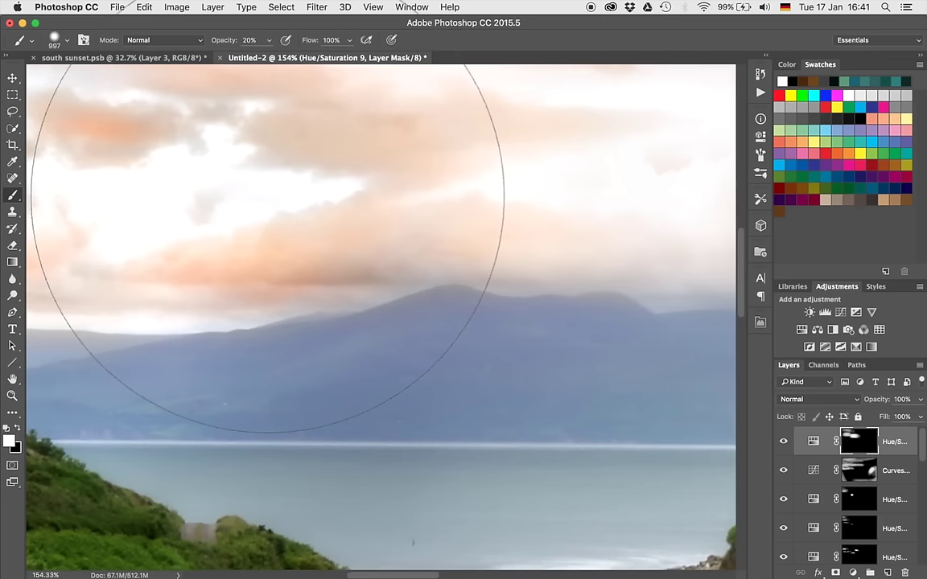
scroll(267, 196, "up", 10)
scroll(267, 196, "left", 5)
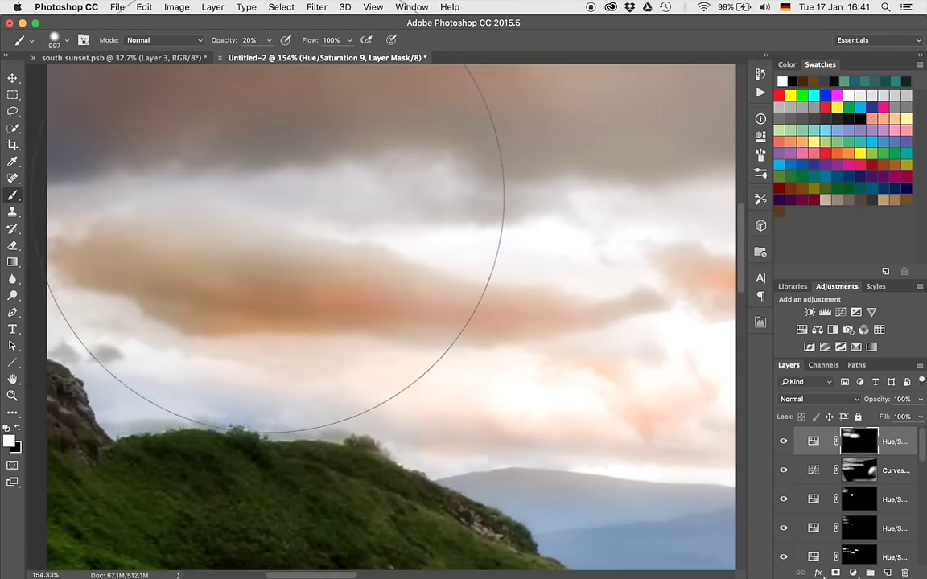
scroll(267, 195, "down", 10)
scroll(267, 195, "up", 10)
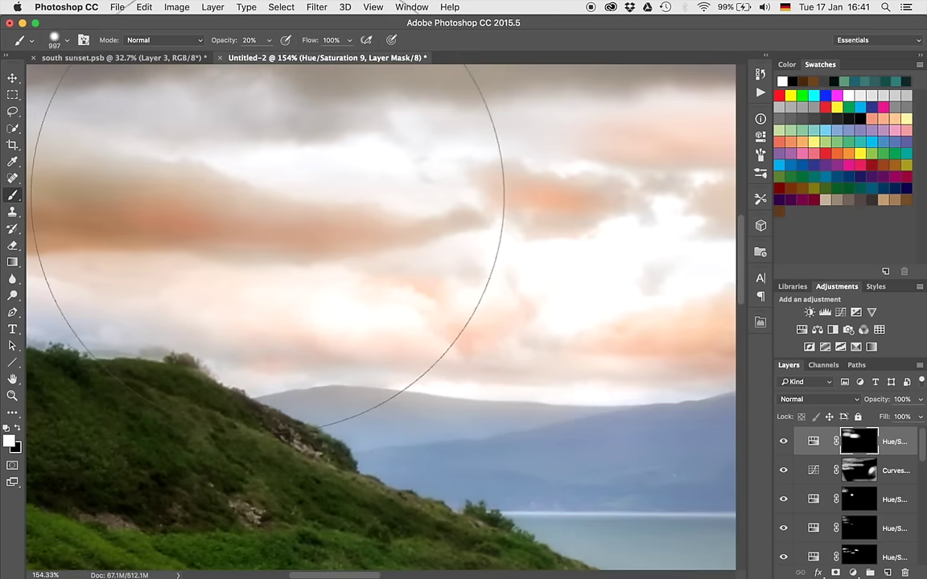
scroll(267, 196, "up", 15)
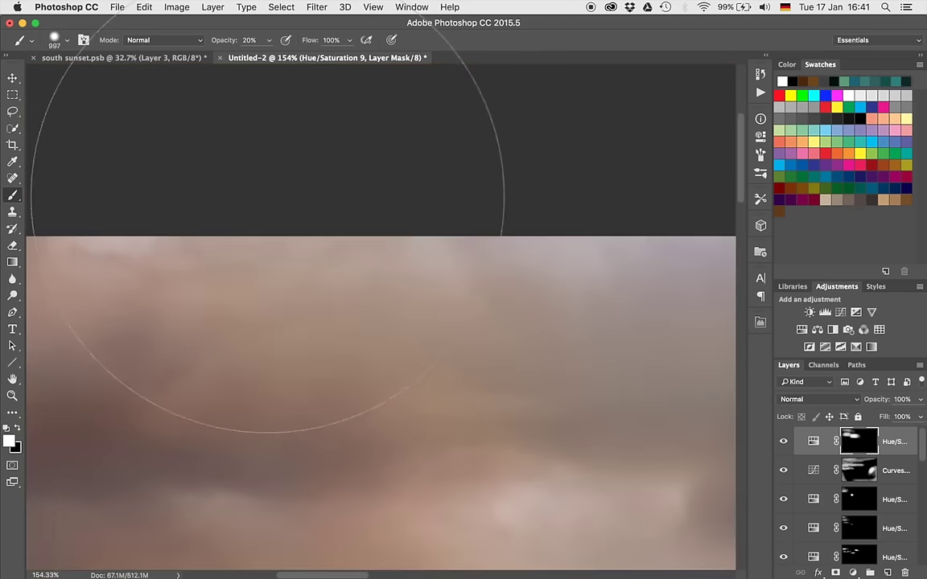
scroll(268, 196, "down", 10)
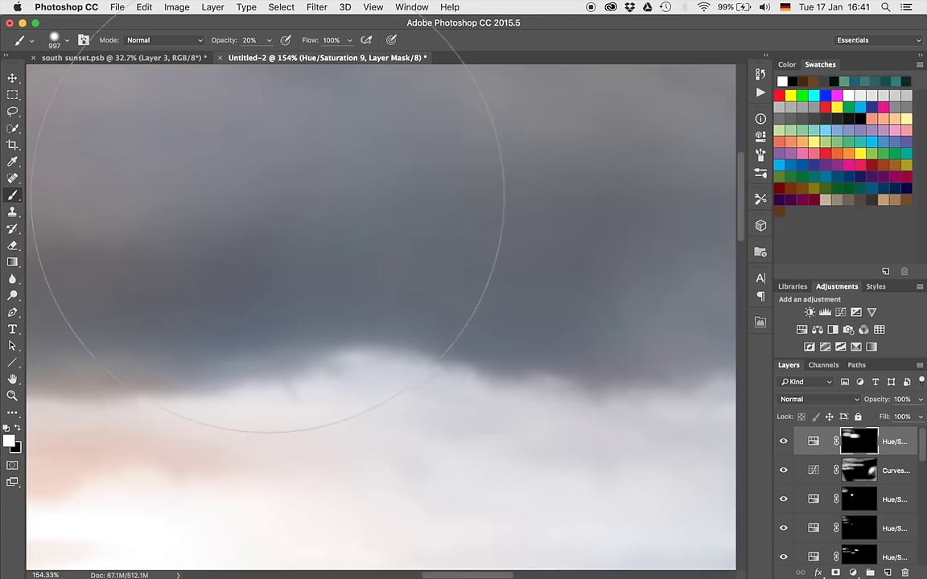
scroll(267, 195, "up", 10)
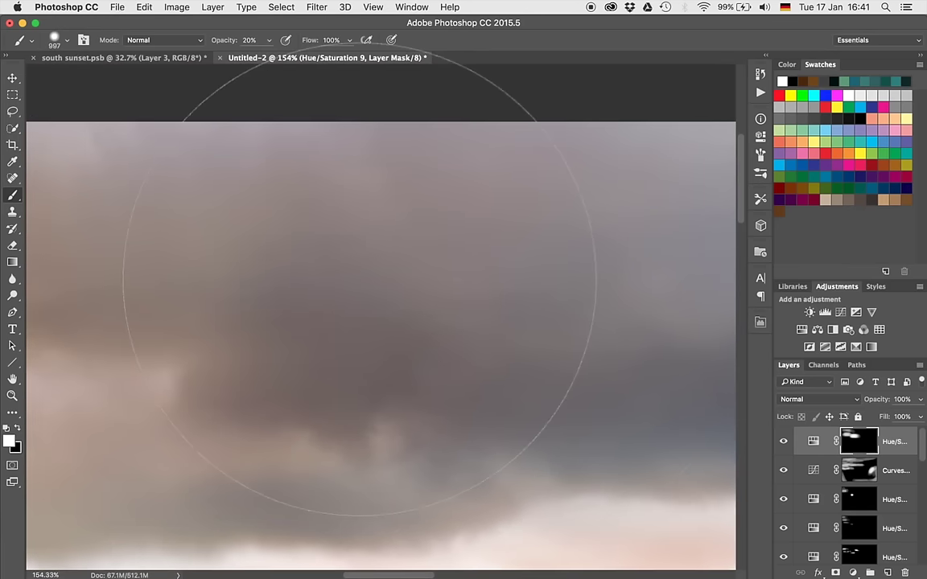
scroll(359, 280, "up", 5)
scroll(360, 281, "up", 5)
scroll(360, 280, "down", 3)
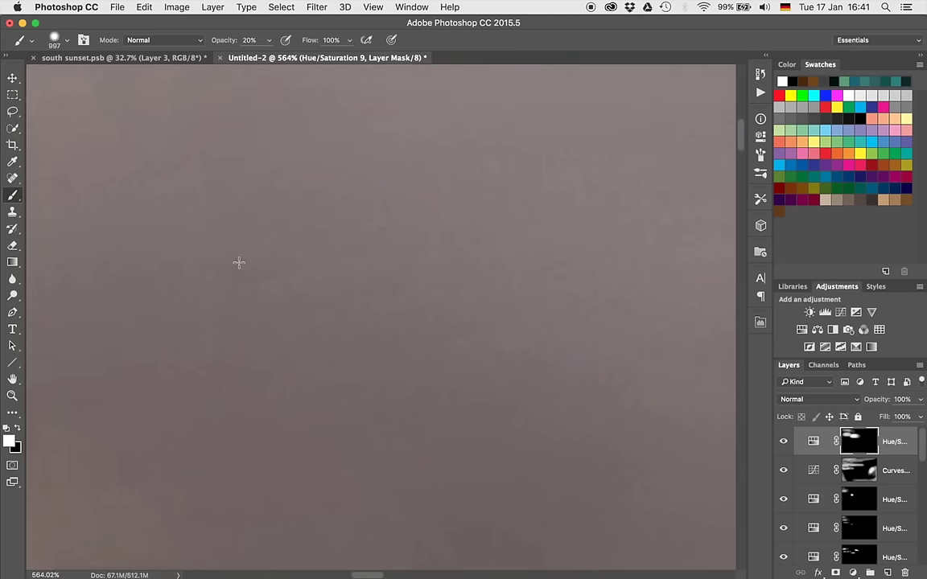
Stamp all visible layers into a new merged layer above the Hue/Saturation adjustment.
scroll(239, 262, "right", 2)
scroll(239, 262, "right", 5)
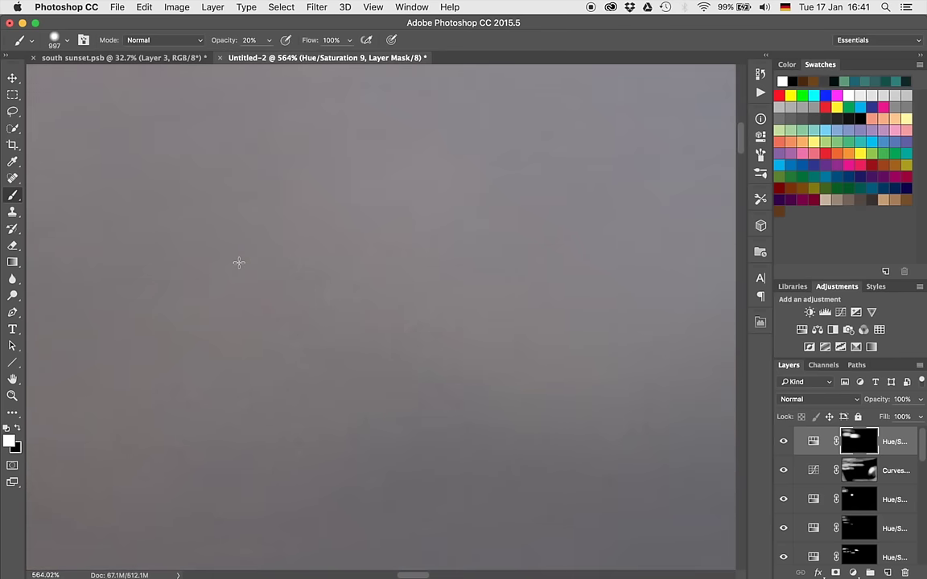
scroll(239, 263, "down", 5)
scroll(239, 262, "up", 2)
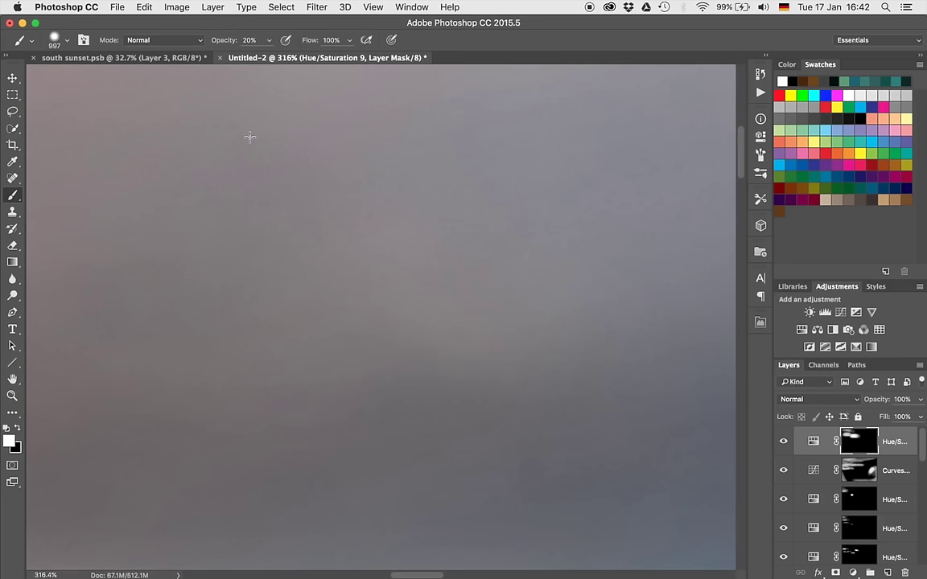
scroll(345, 378, "down", 6)
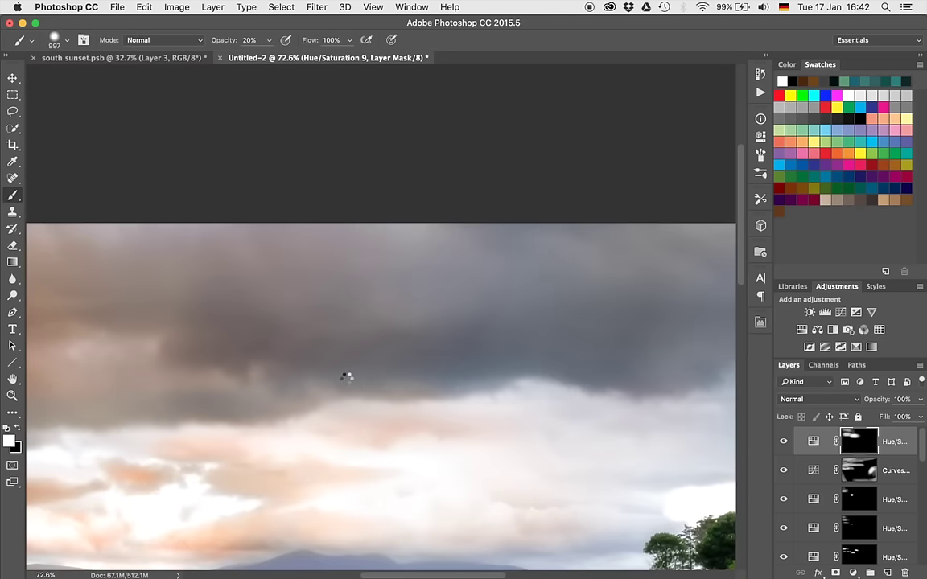
key("ctrl+alt+shift+e")
key("ctrl+0")
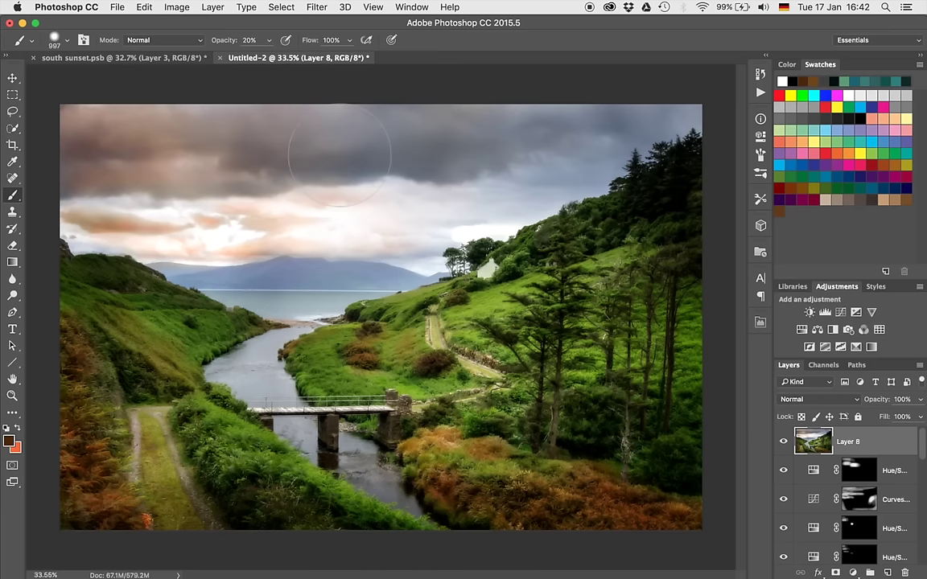
Start the Camera Raw Filter on the merged layer and set its luminance noise reduction to 53.
left_click(315, 6)
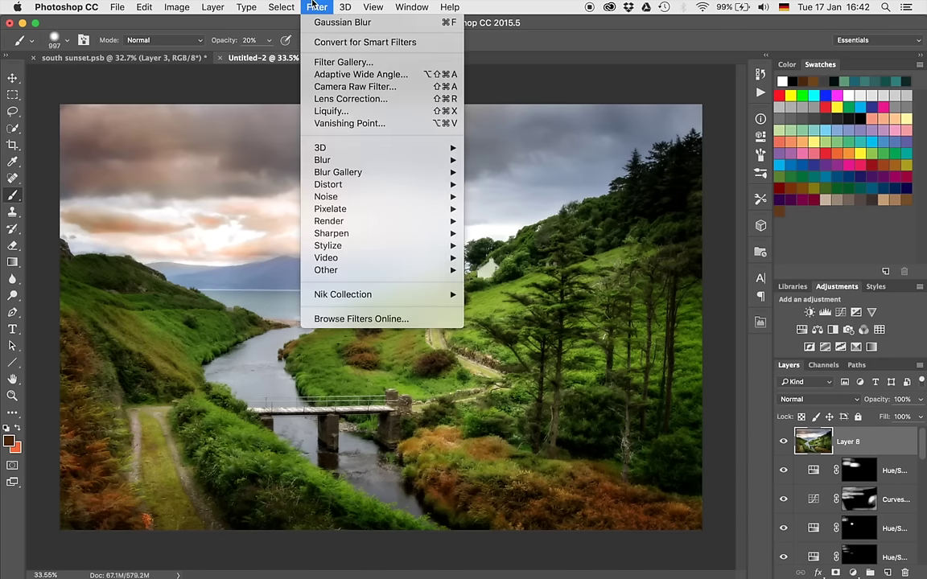
left_click(339, 87)
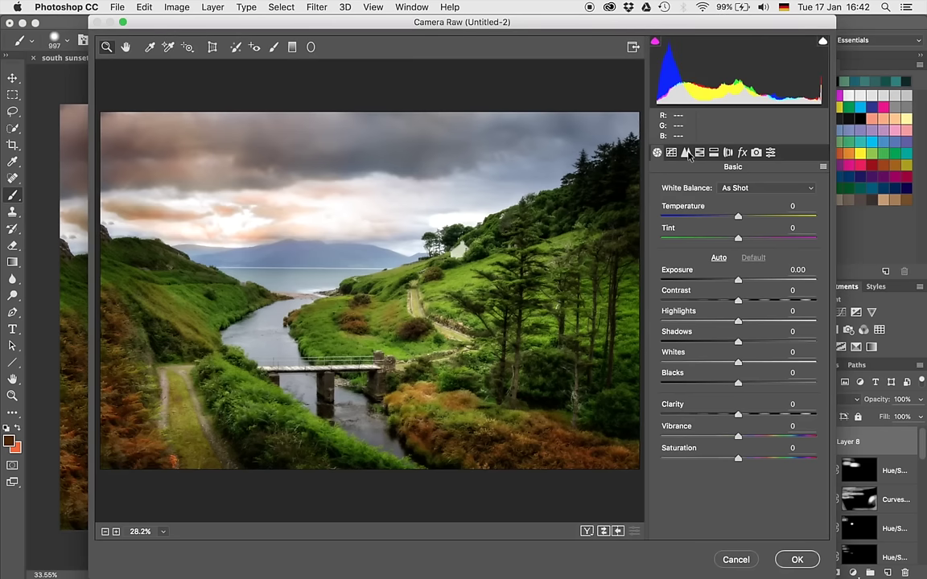
left_click(686, 153)
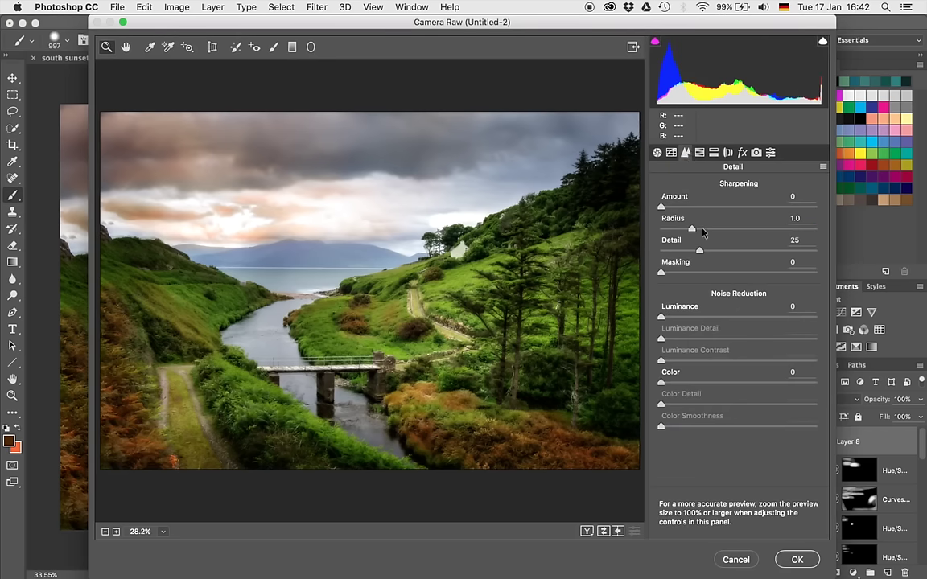
left_click_drag(662, 318, 716, 317)
left_click(732, 317)
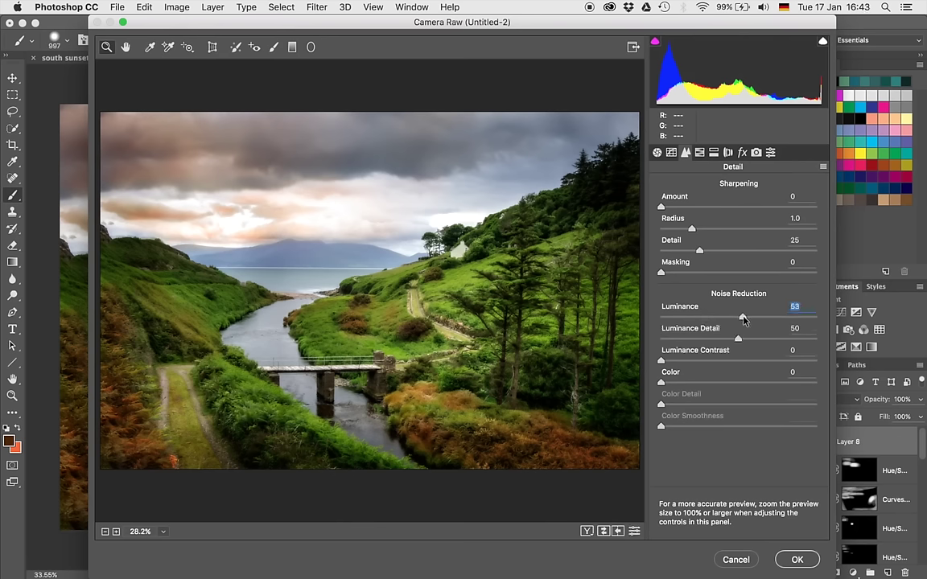
Check the clouds at 200% and adjust the noise reduction to Luminance 57 and Luminance Detail 30.
left_click(116, 532)
left_click(116, 532)
left_click(116, 532)
left_click(116, 532)
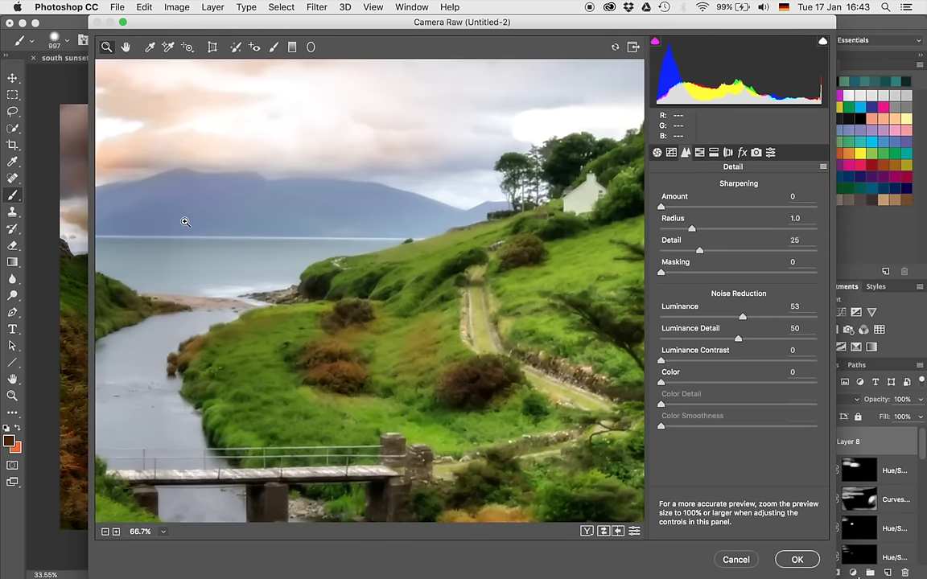
scroll(185, 221, "up", 5)
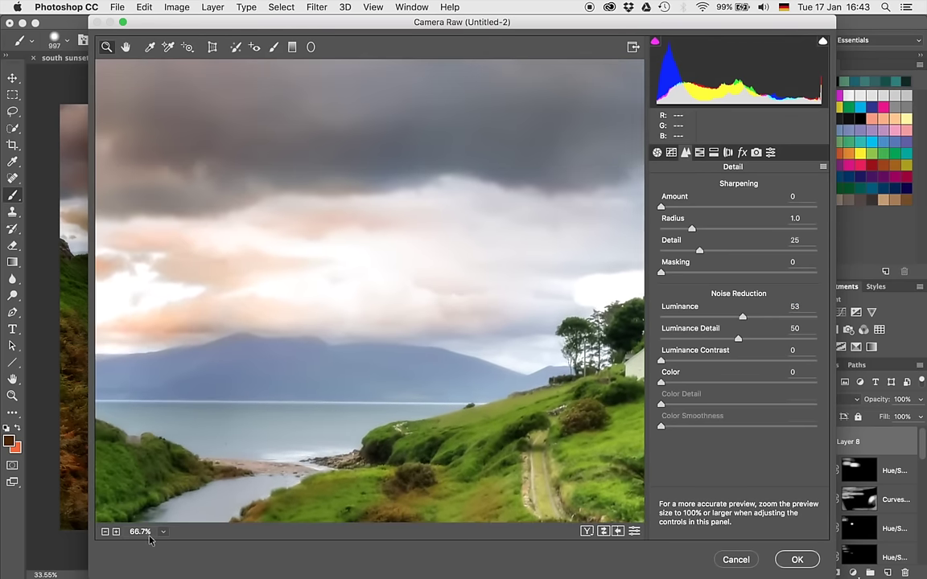
left_click(115, 532)
left_click(116, 532)
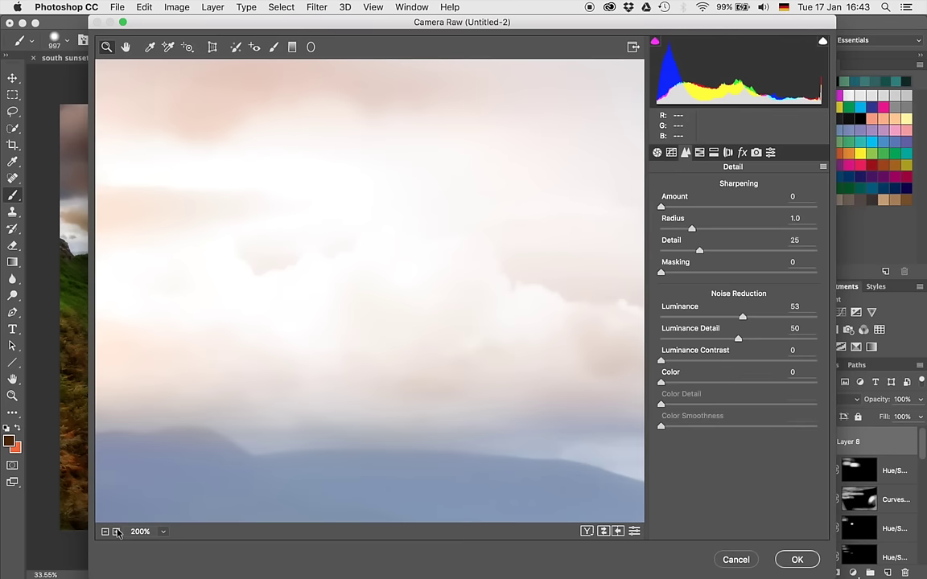
scroll(258, 365, "up", 10)
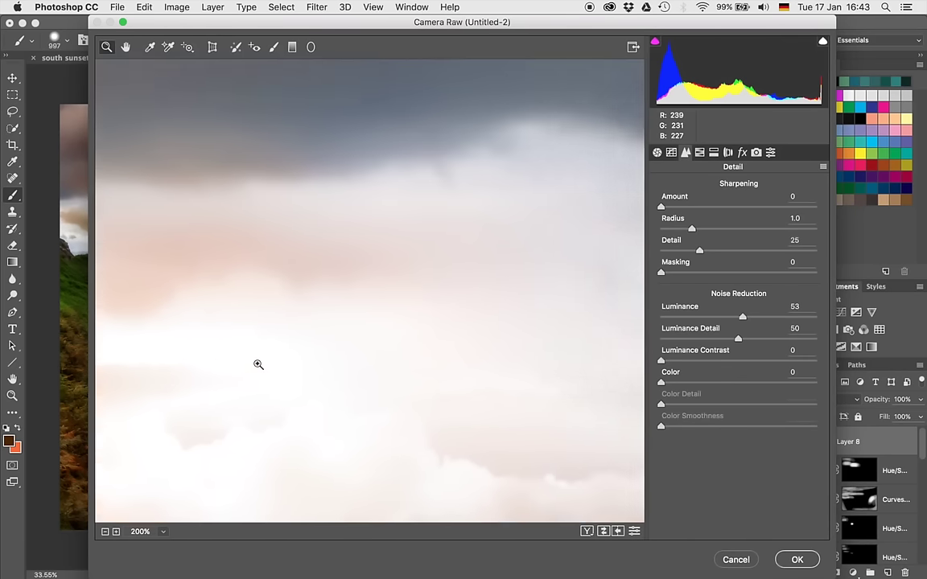
scroll(259, 365, "up", 5)
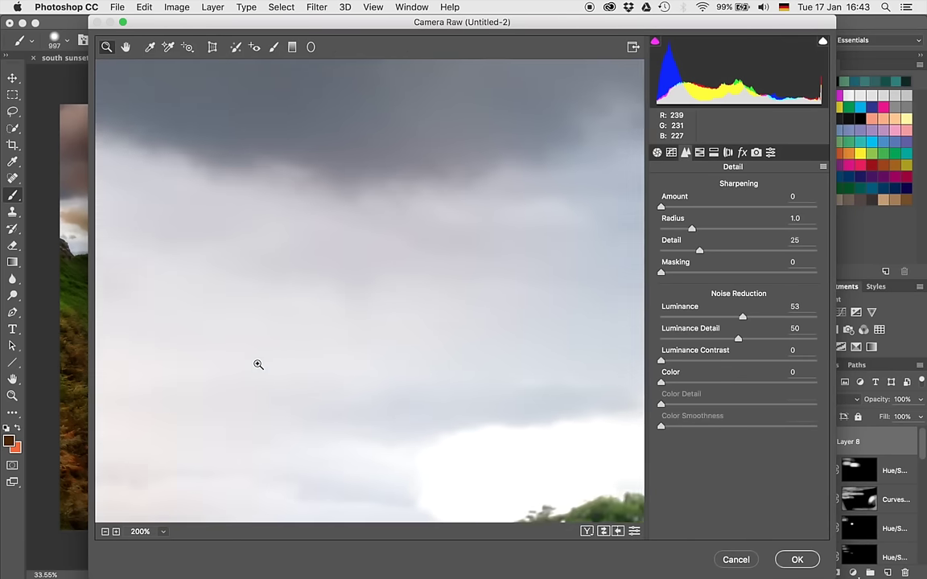
scroll(258, 365, "up", 5)
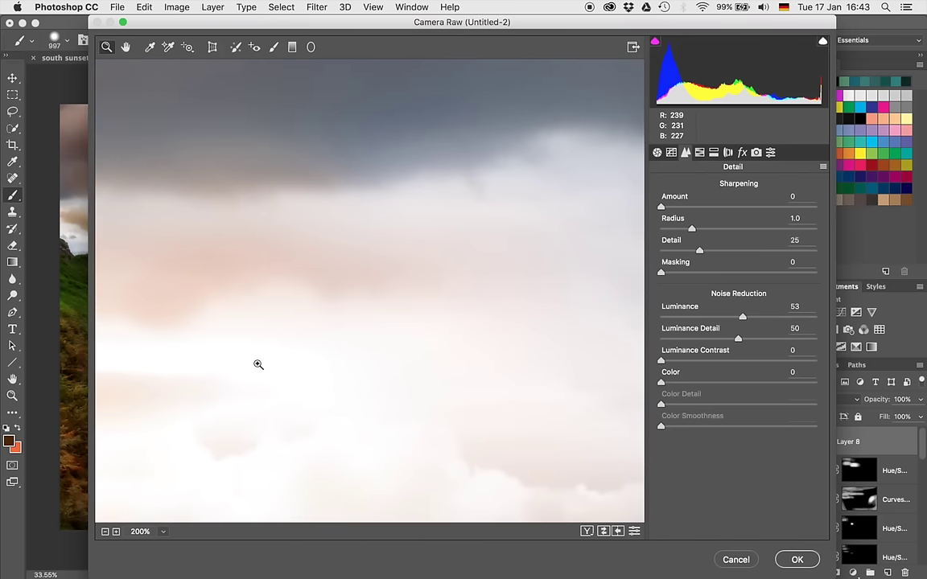
scroll(258, 365, "up", 5)
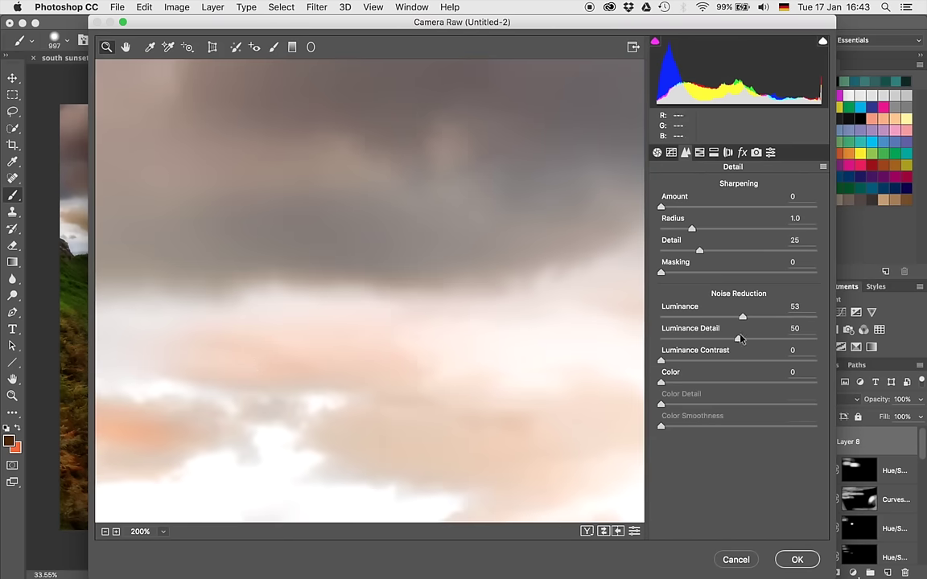
left_click_drag(753, 320, 707, 338)
Examine the noise-reduced clouds at 200%, from the orange sunset streaks to the sky's upper corner and the hill's edge.
scroll(478, 332, "left", 5)
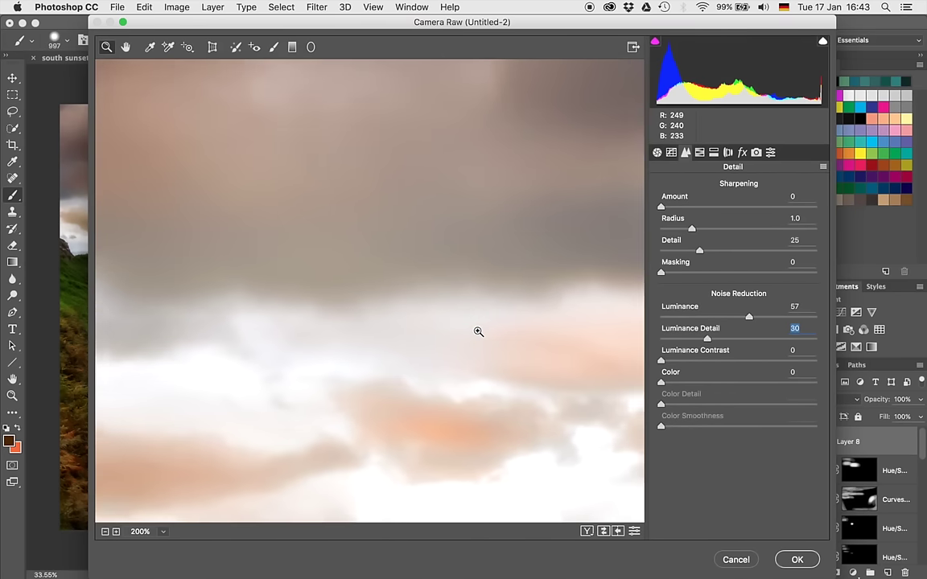
scroll(478, 331, "left", 5)
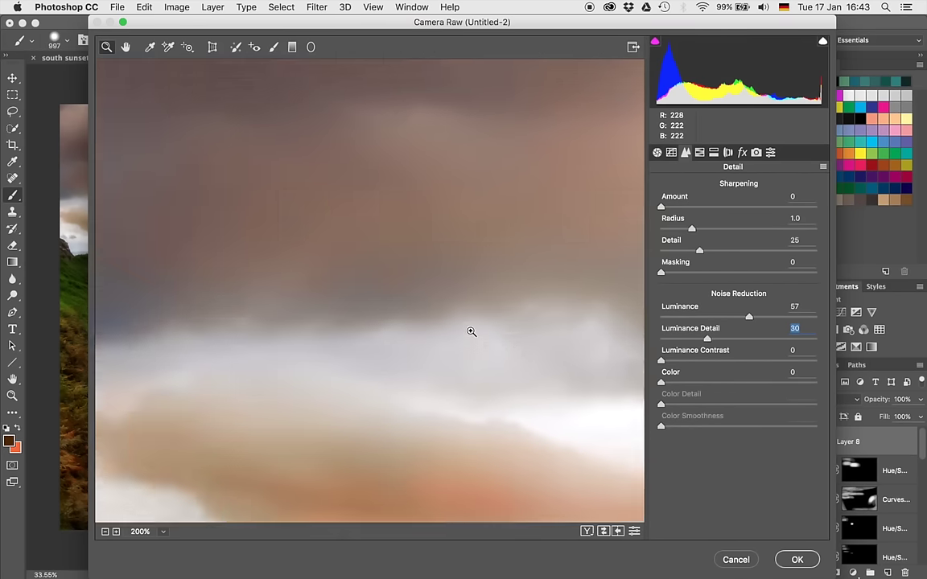
scroll(470, 332, "up", 10)
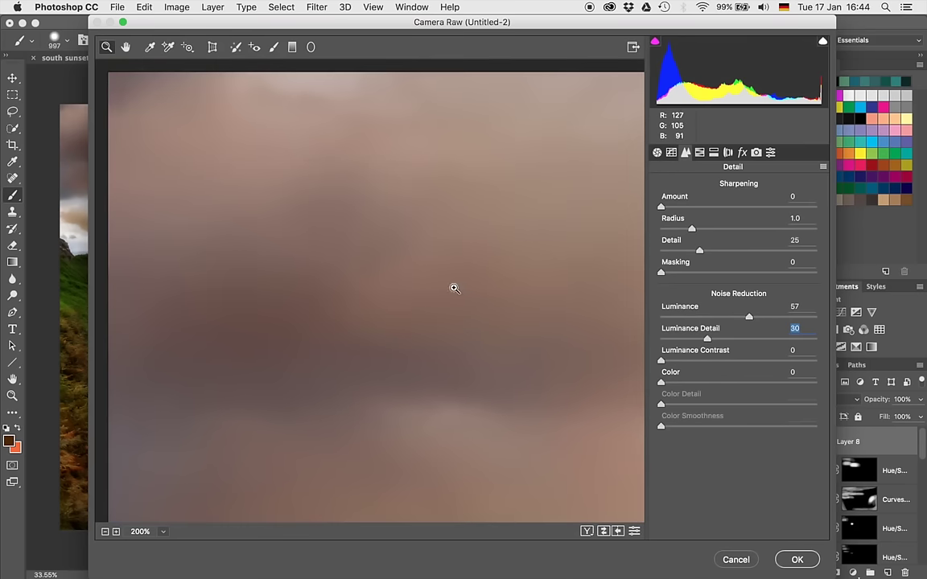
scroll(454, 288, "down", 5)
scroll(454, 288, "down", 10)
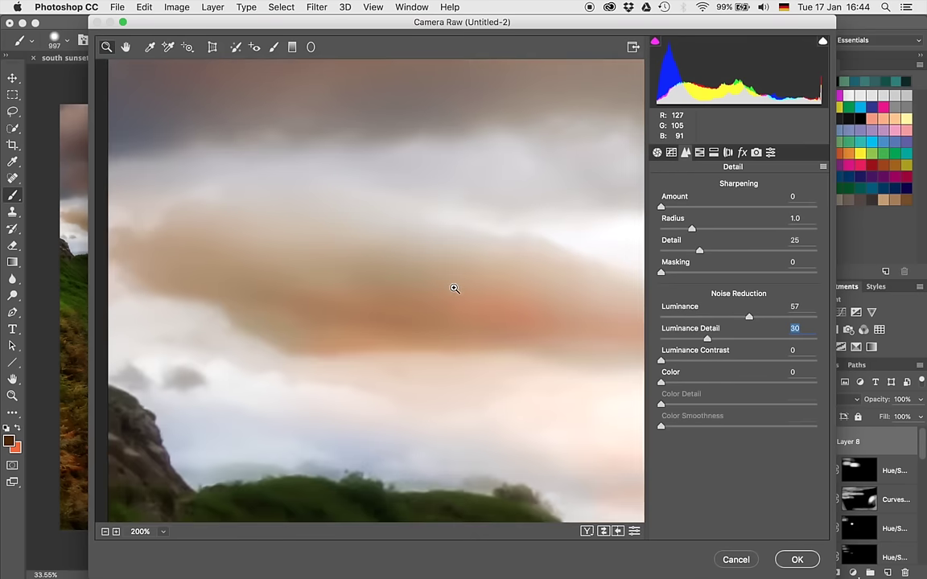
scroll(454, 288, "down", 3)
scroll(454, 288, "left", 3)
scroll(454, 288, "up", 1)
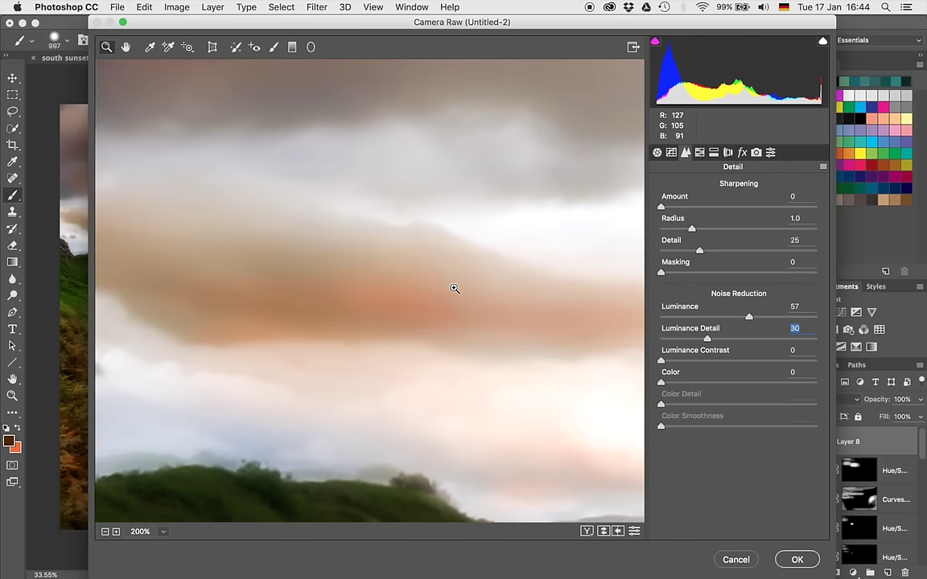
Set Clarity to +41 in the basic adjustments and apply the Camera Raw filter.
left_click(656, 153)
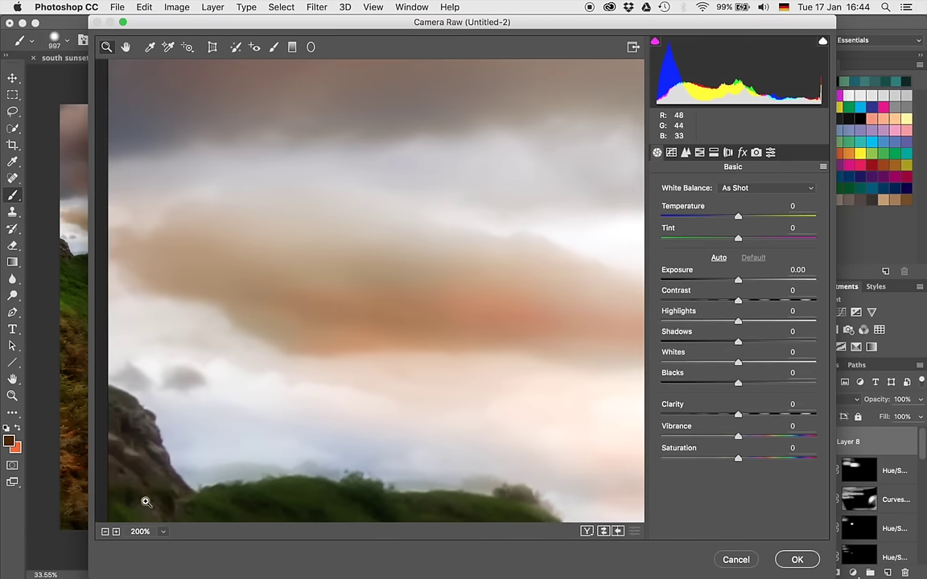
left_click(104, 532)
left_click(105, 532)
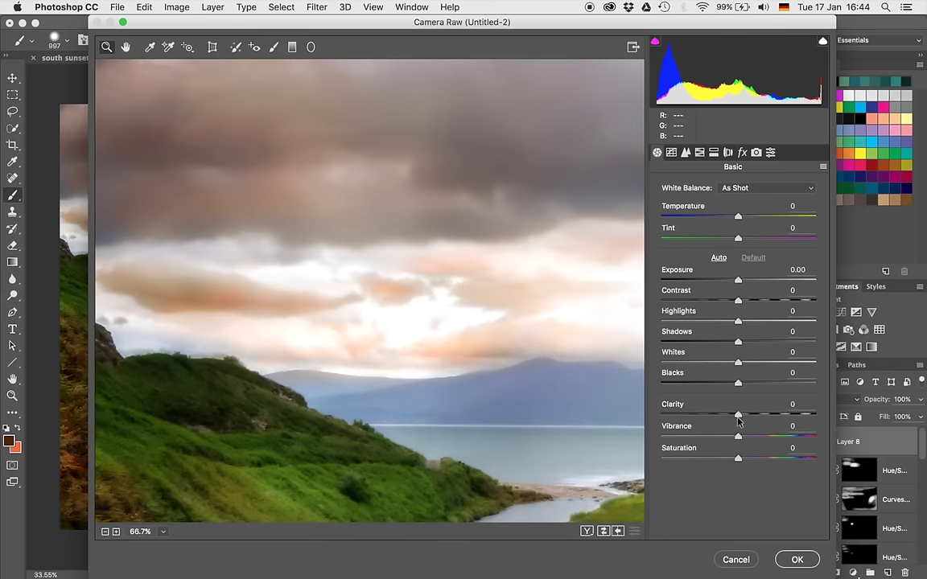
left_click_drag(738, 415, 768, 416)
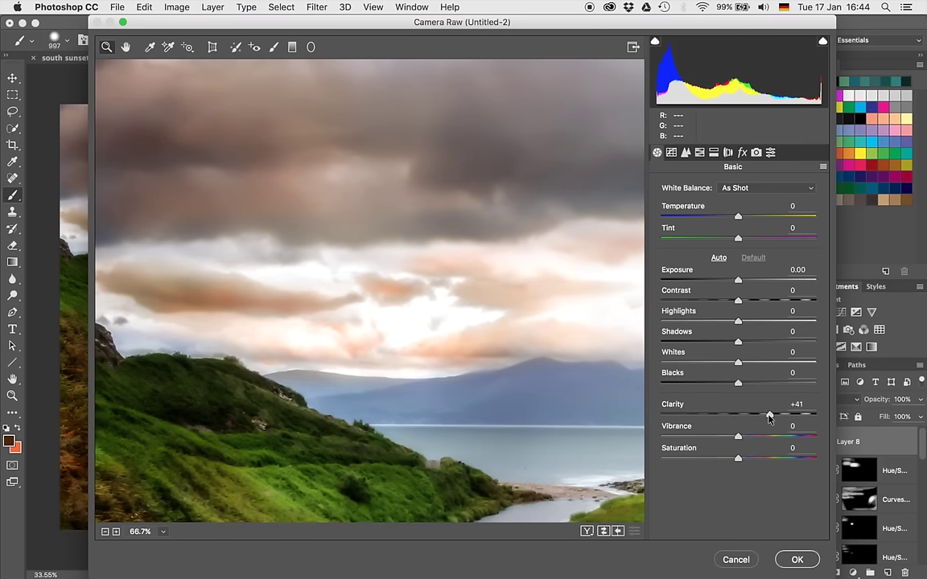
left_click_drag(768, 417, 769, 416)
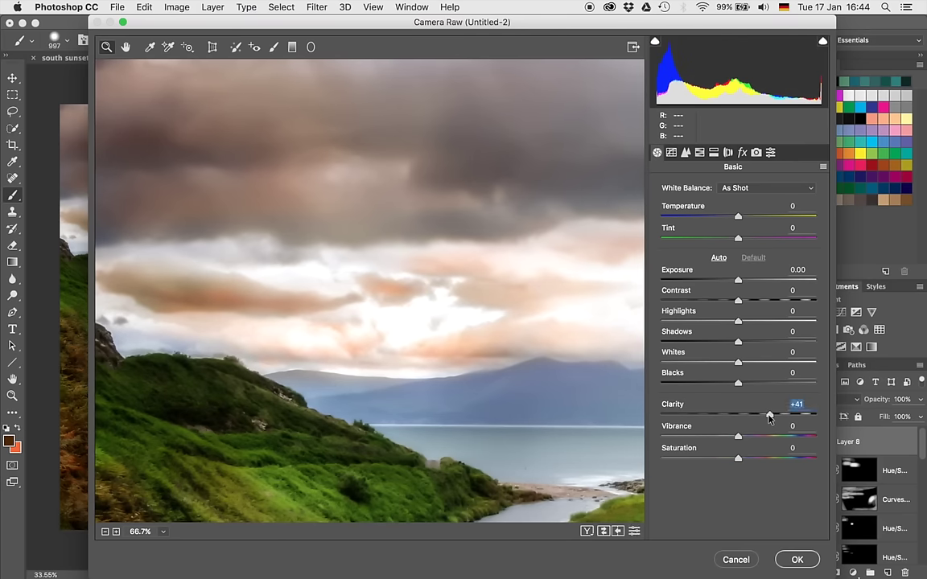
left_click(794, 561)
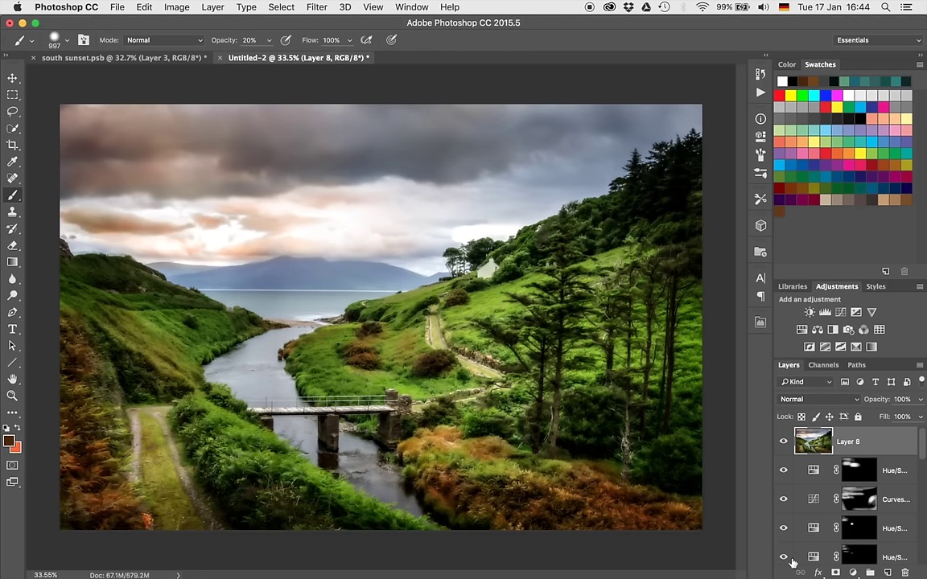
Compare the whole image and the sunset clouds with the filtered merged layer hidden and shown.
left_click(783, 445)
left_click(783, 445)
left_click(782, 445)
left_click(783, 445)
left_click(782, 445)
left_click(783, 445)
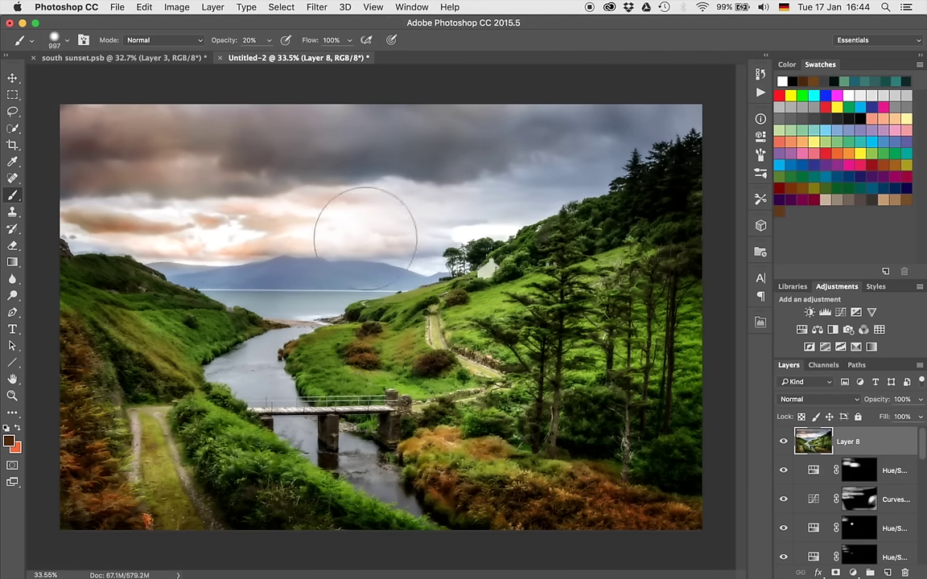
scroll(218, 201, "up", 4)
scroll(224, 198, "up", 5)
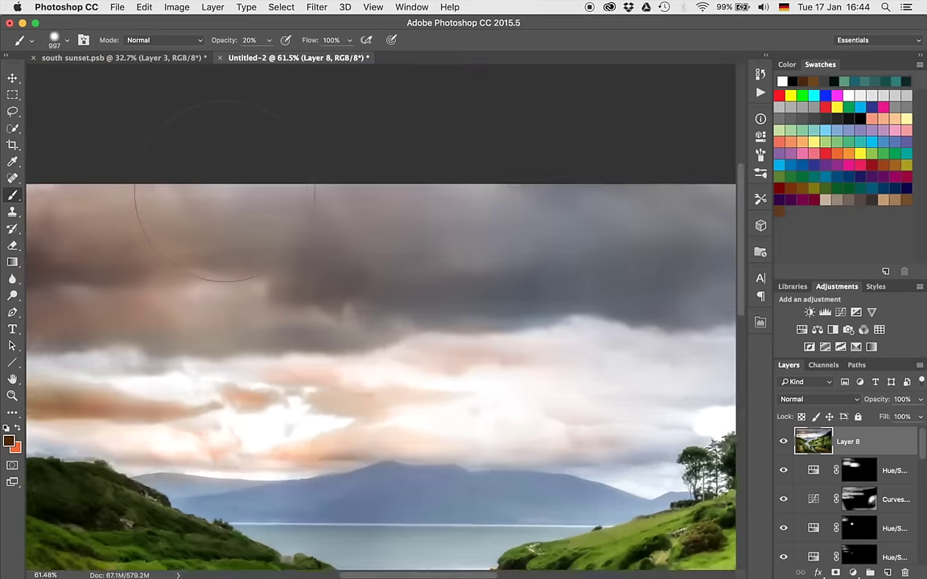
scroll(224, 198, "up", 2)
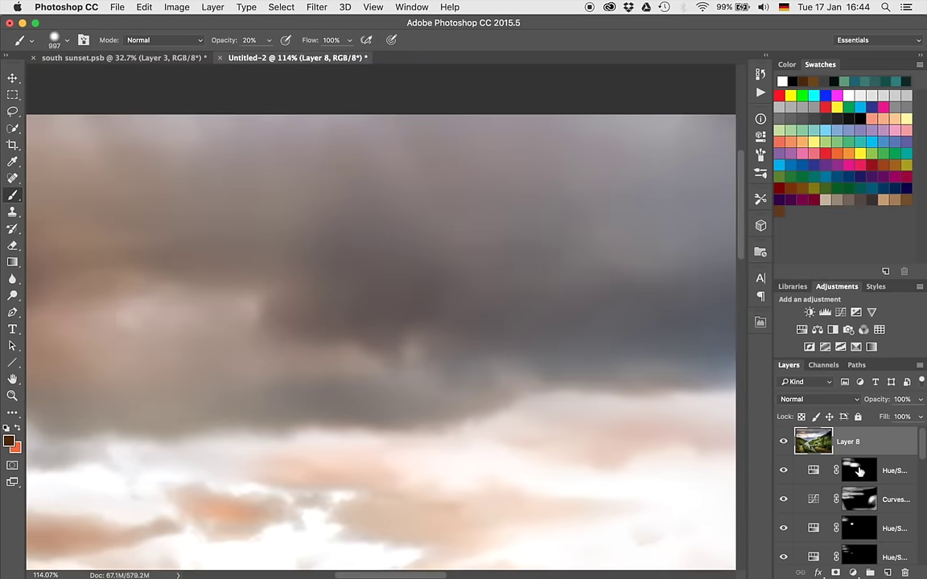
left_click(784, 443)
left_click(783, 443)
Examine the dark upper clouds close up, with the filtered layer hidden and shown, for remaining noise and blotches.
scroll(548, 338, "down", 8)
scroll(588, 347, "up", 8)
scroll(587, 348, "right", 2)
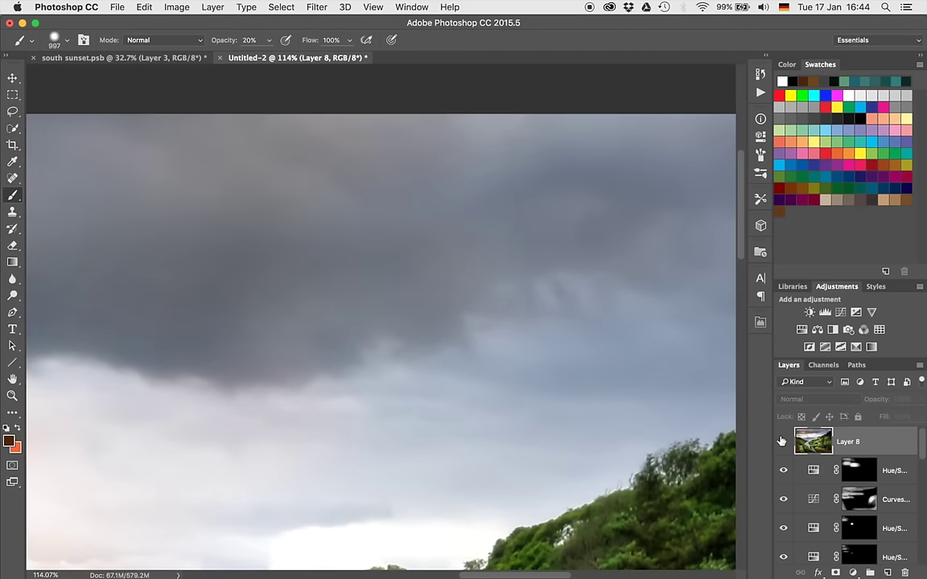
scroll(263, 323, "up", 2, "alt")
scroll(388, 330, "up", 3, "alt")
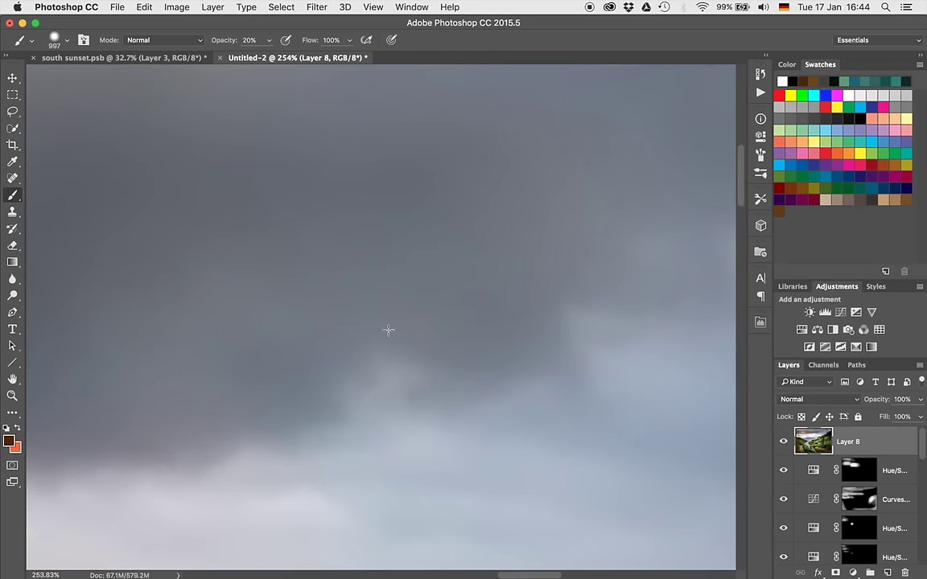
left_click(784, 442)
left_click(785, 442)
left_click(784, 442)
left_click(784, 442)
scroll(425, 321, "down", 3, "alt")
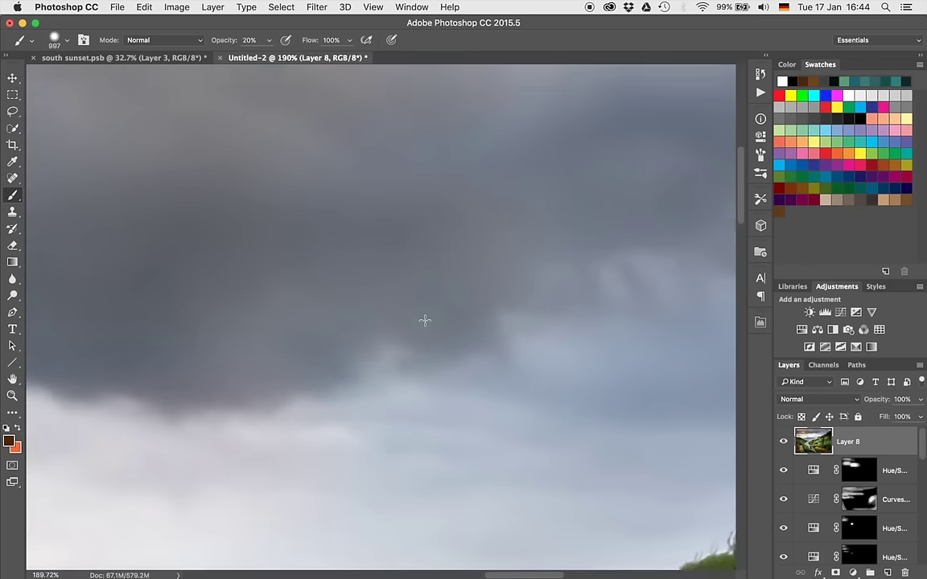
scroll(425, 321, "left", 5)
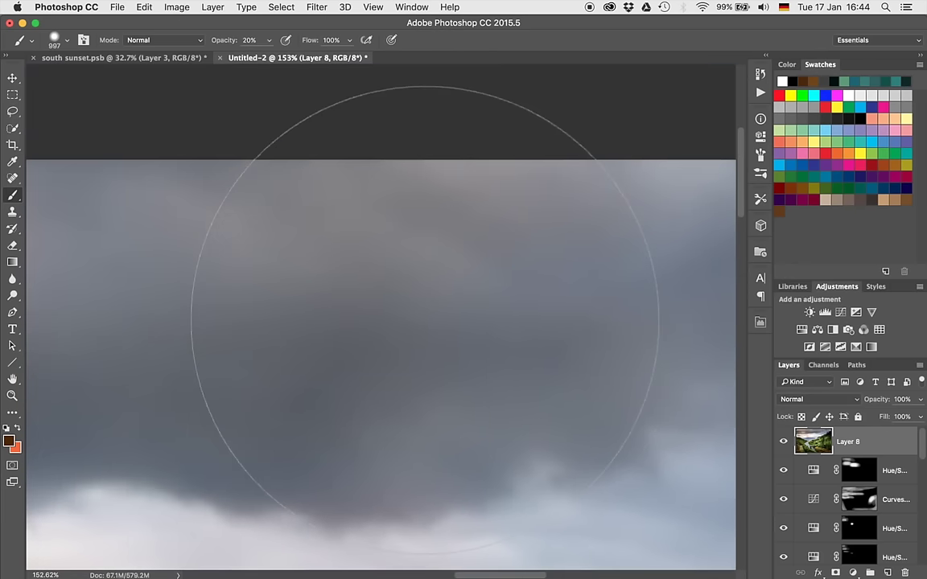
scroll(424, 320, "down", 3)
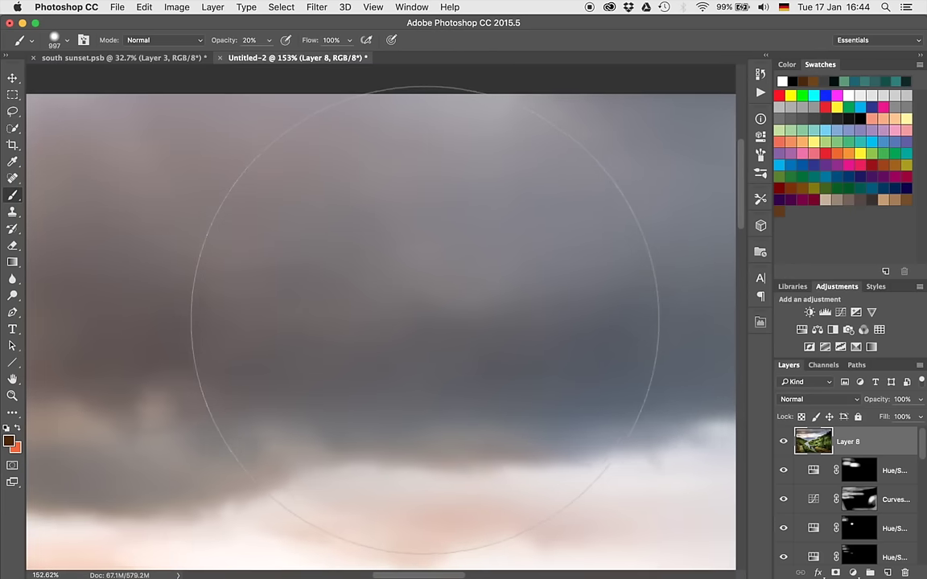
scroll(425, 320, "up", 5)
scroll(425, 320, "down", 2)
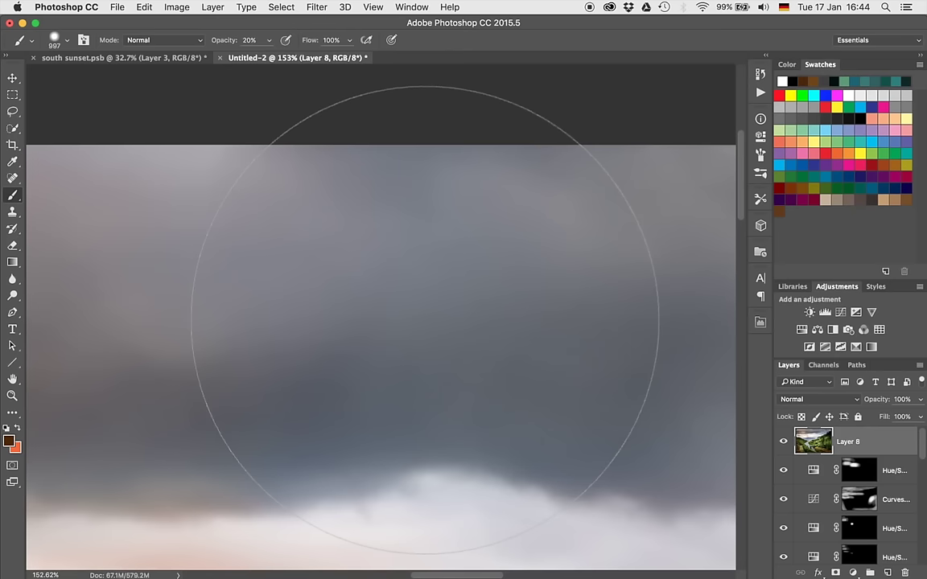
scroll(402, 314, "up", 2)
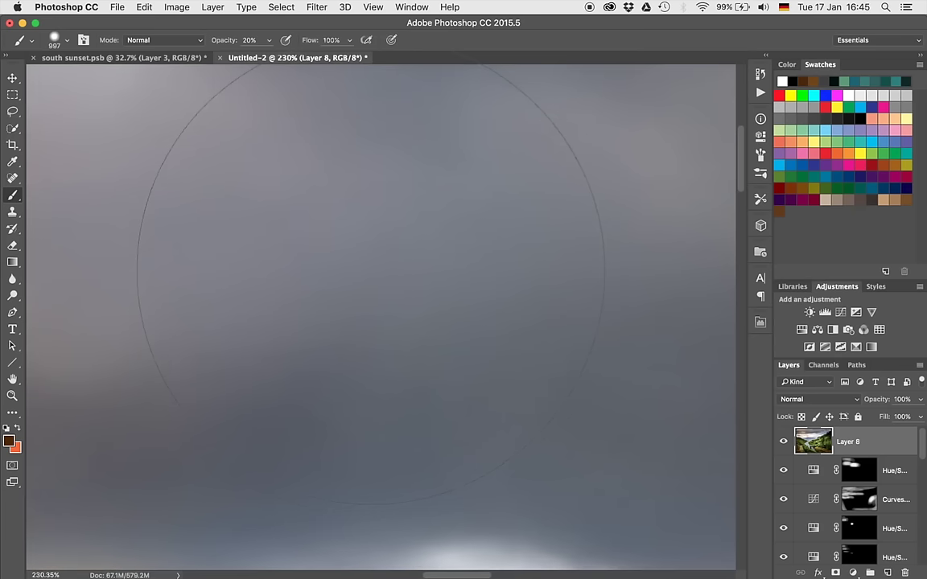
Add a layer mask to the filtered merged layer, enlarge the brush to 1869 px, and invert the mask to black.
scroll(371, 271, "up", 3)
scroll(371, 271, "down", 3)
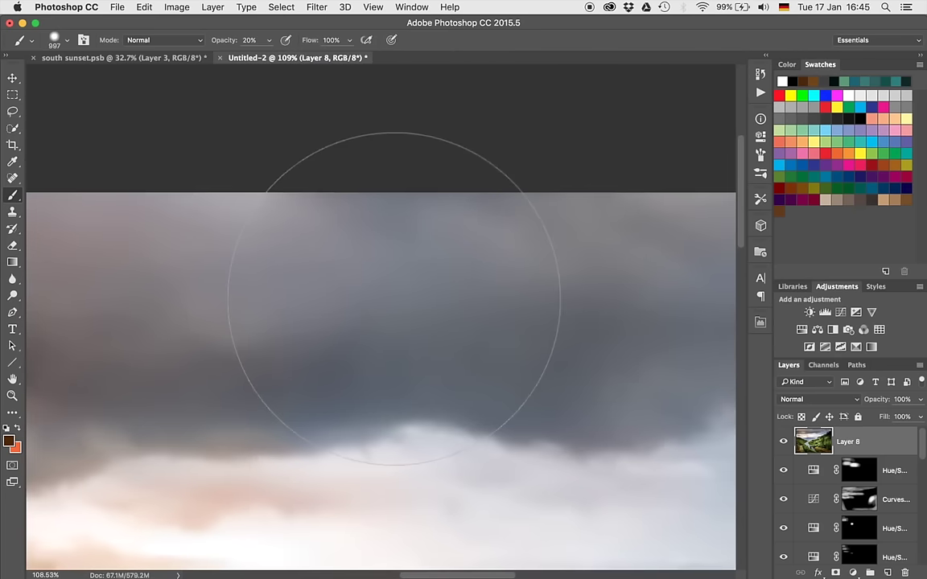
scroll(394, 298, "down", 5)
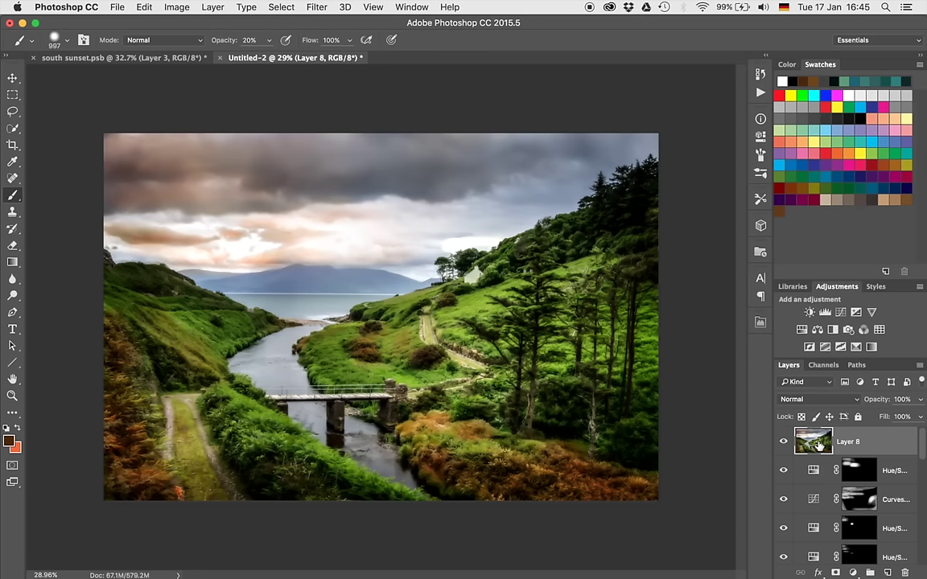
left_click(835, 572)
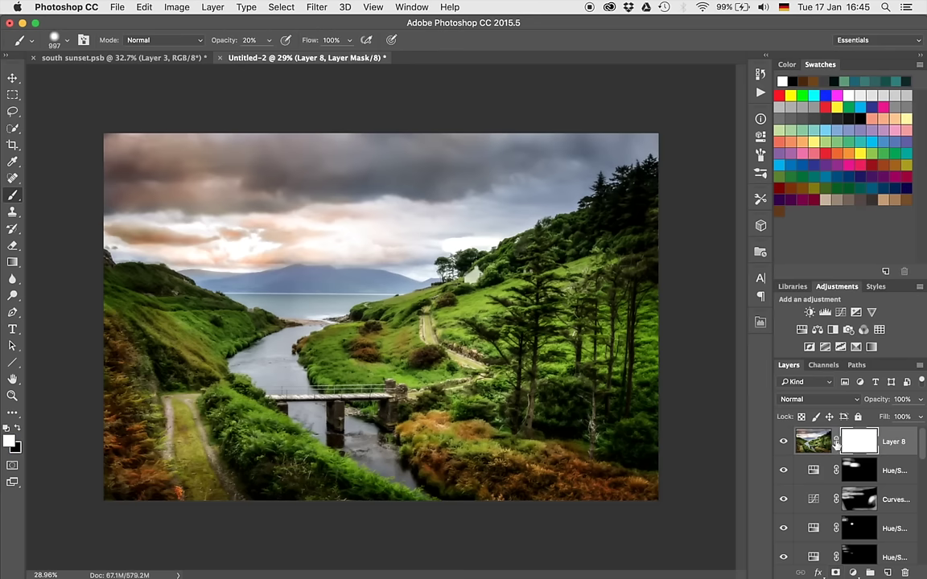
left_click_drag(352, 293, 436, 287)
key("super+i")
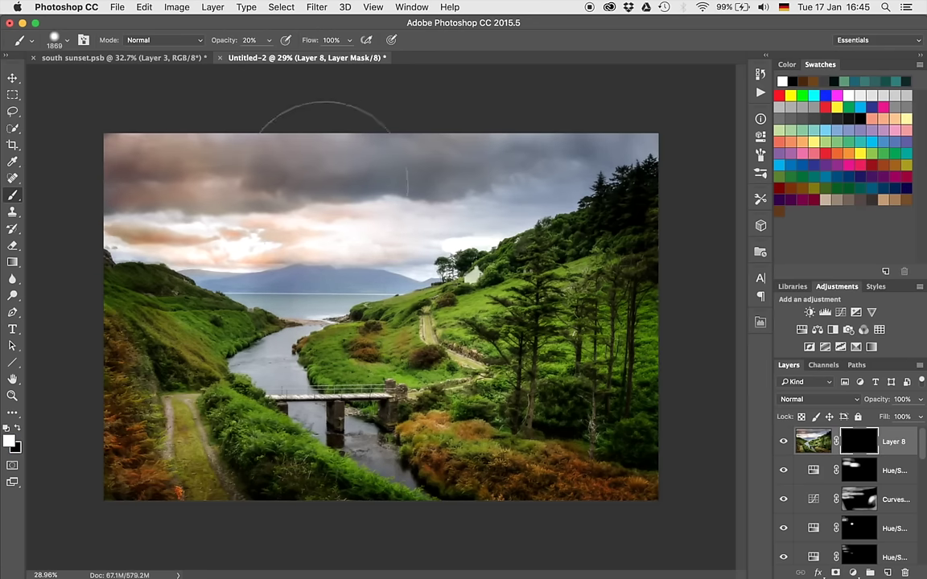
Paint white on the layer mask across the dark cloudy sky, raising the brush opacity from 20% to 40%.
mouse_move(245, 167)
left_mouse_down()
mouse_move(386, 194)
mouse_move(330, 186)
mouse_move(308, 212)
left_mouse_up()
key("4")
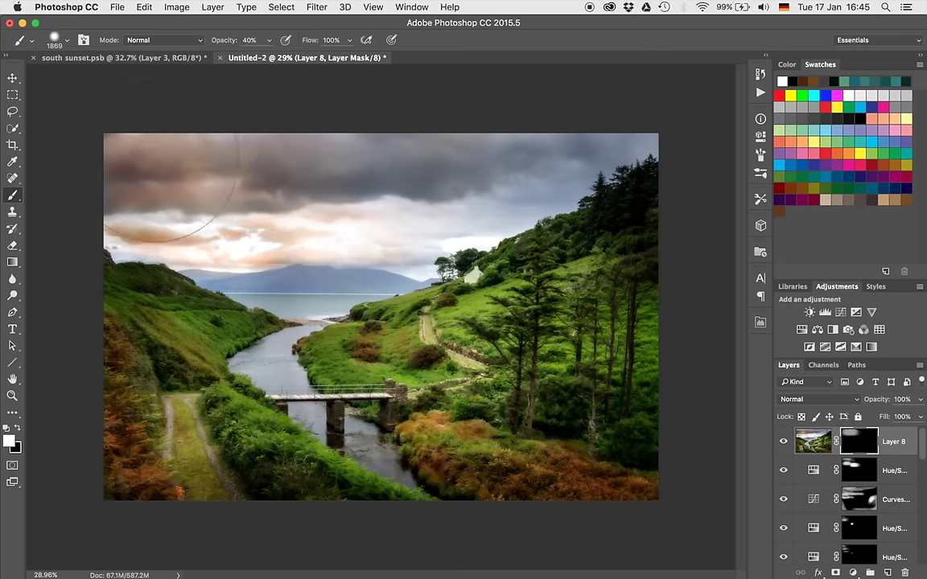
mouse_move(203, 218)
left_mouse_down()
mouse_move(419, 225)
mouse_move(563, 193)
left_mouse_up()
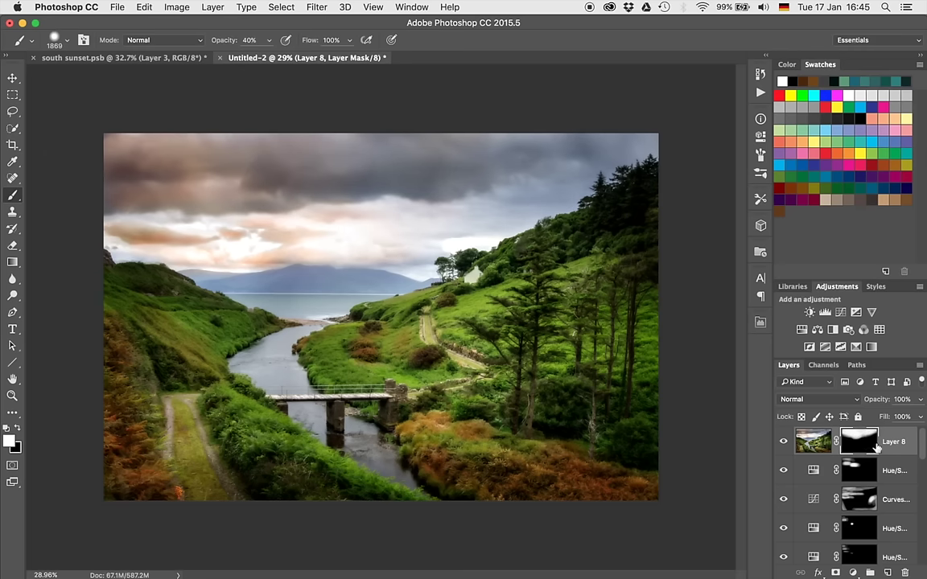
left_click_drag(573, 343, 637, 382)
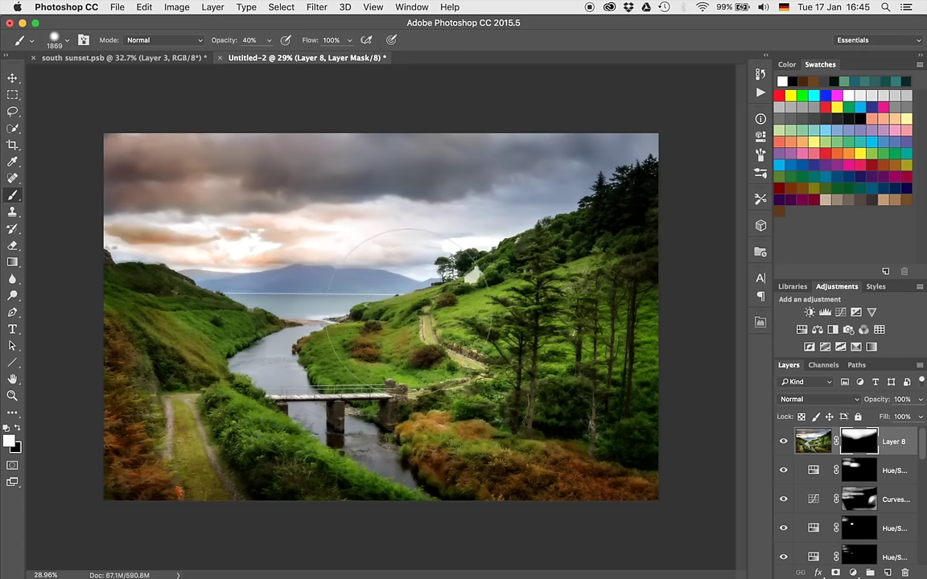
Examine the masked noise reduction close up at 123% across the dark clouds, from the hill's edge to the sunset side.
scroll(362, 242, "up", 5)
scroll(364, 251, "up", 3)
scroll(364, 250, "up", 5)
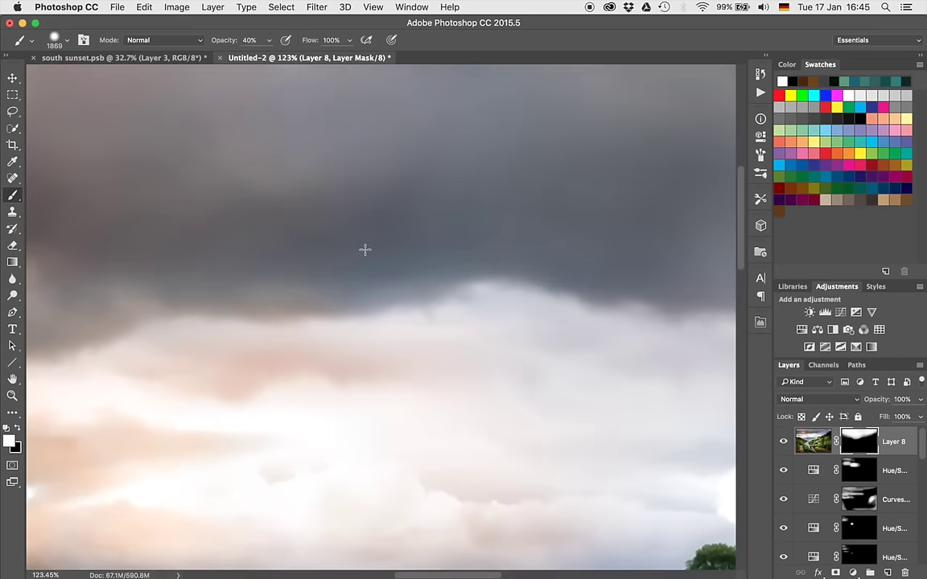
scroll(365, 250, "up", 5)
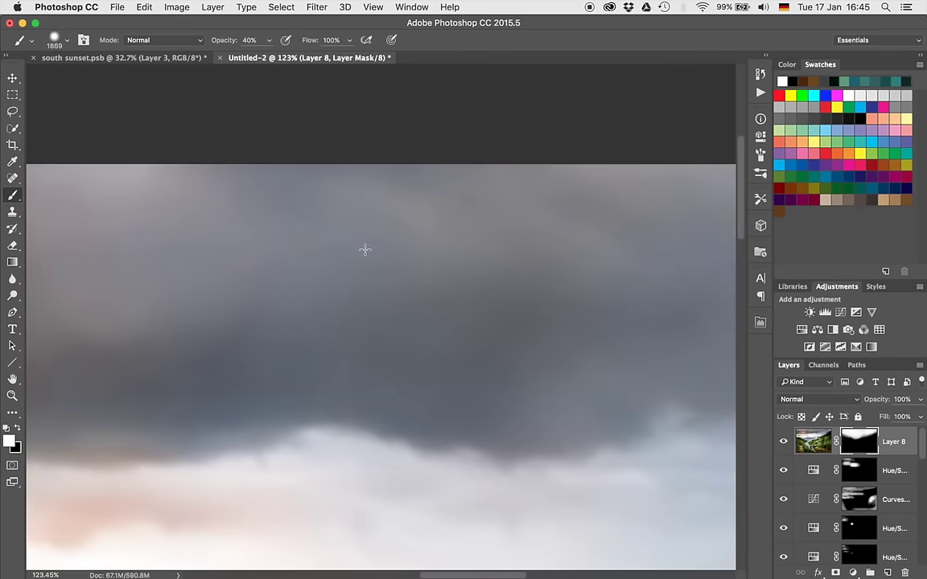
scroll(364, 250, "right", 5)
scroll(365, 251, "down", 2)
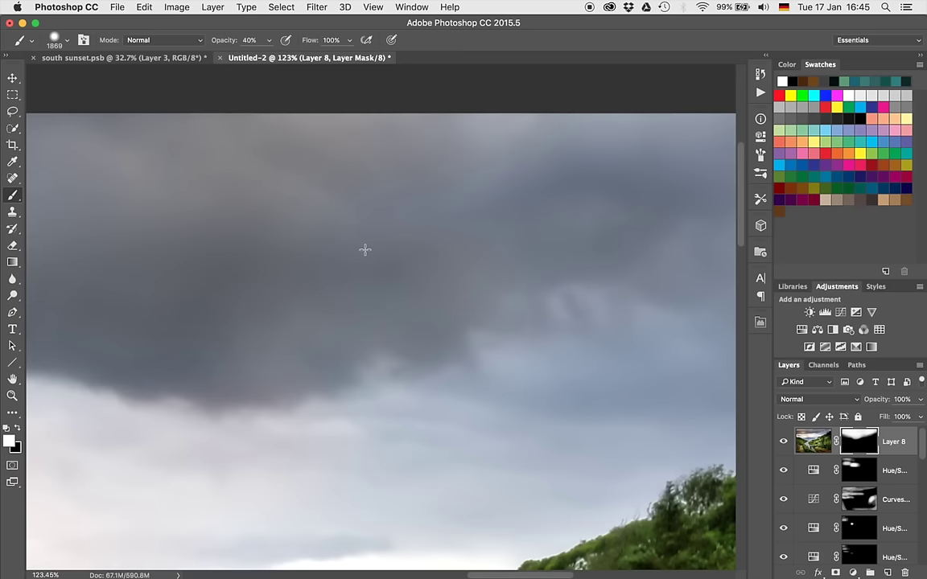
scroll(365, 251, "left", 6)
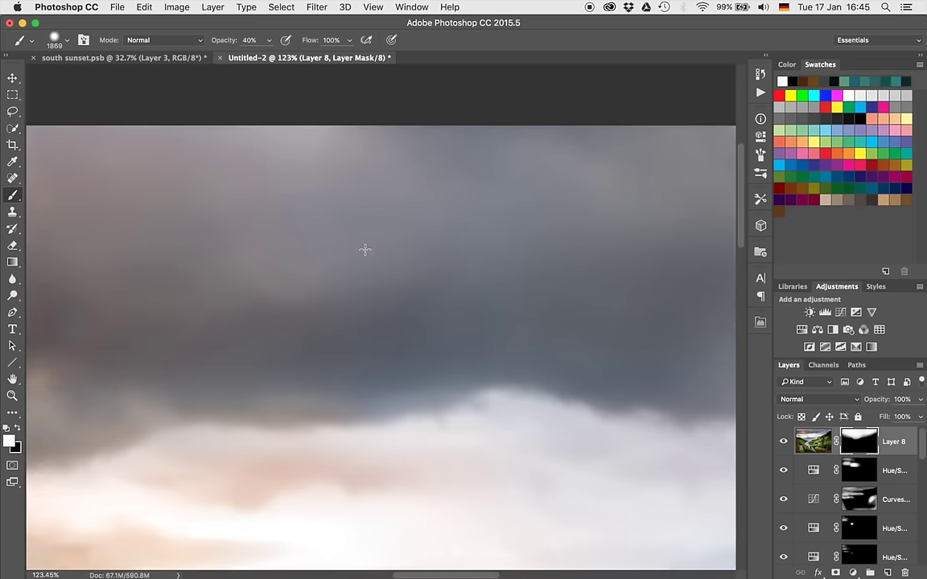
scroll(365, 251, "left", 5)
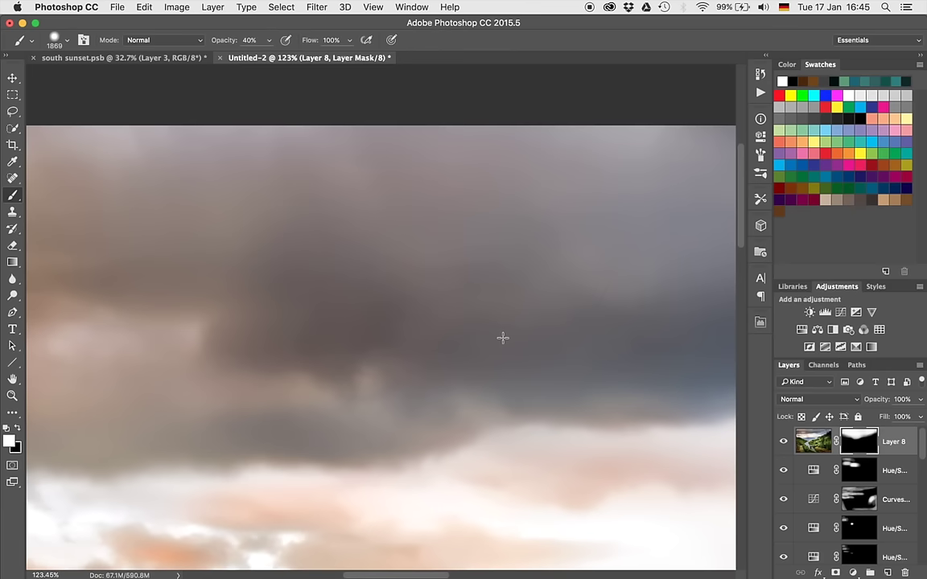
Stamp all visible layers into a new merged layer on top and set its blend mode to Color.
key("super+shift+alt+n")
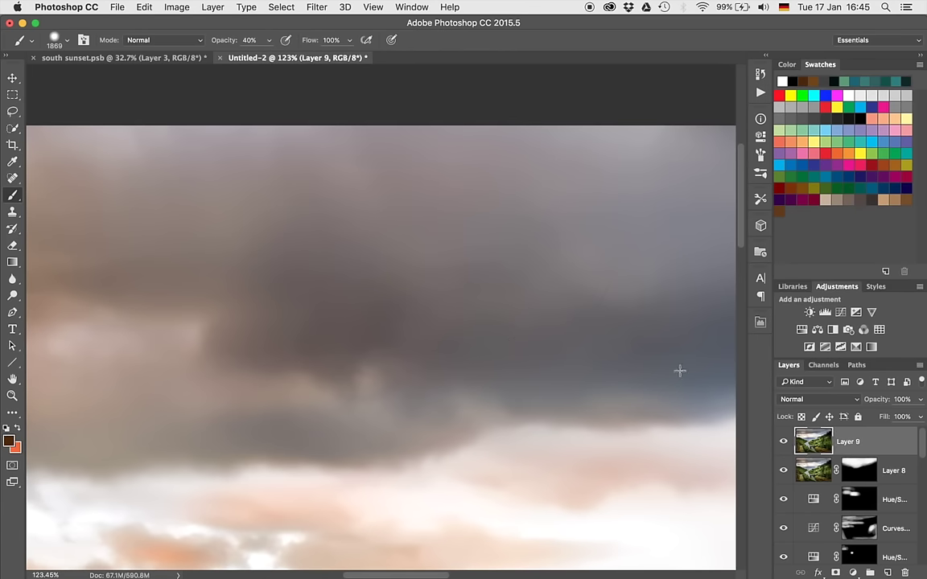
left_click(797, 402)
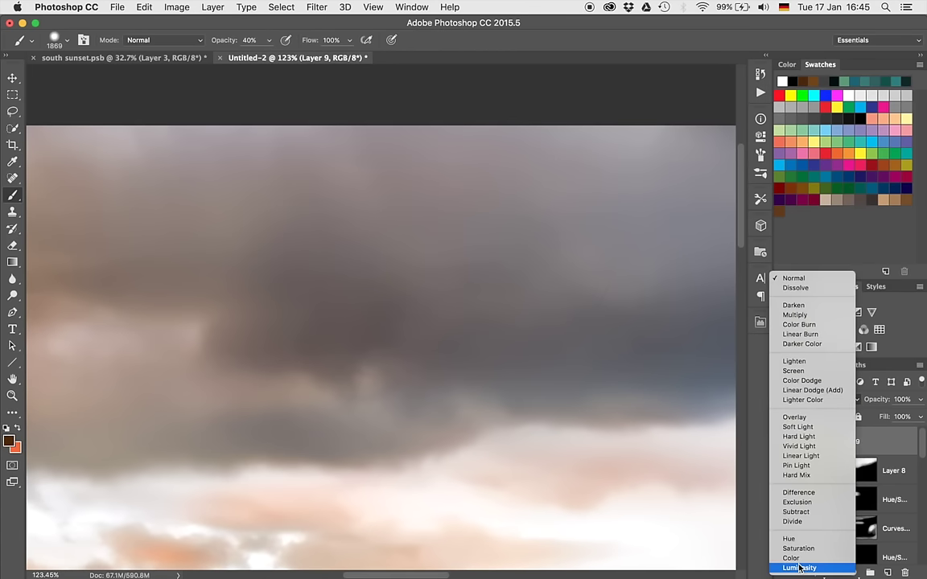
left_click(797, 563)
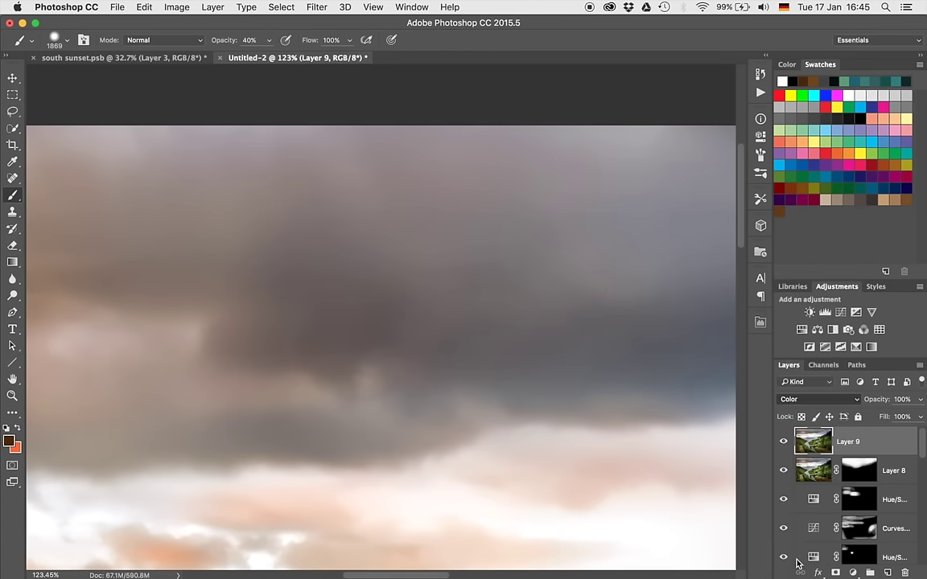
Apply a Gaussian Blur with a radius below 3 pixels to the merged Color layer.
left_click(317, 6)
mouse_move(424, 159)
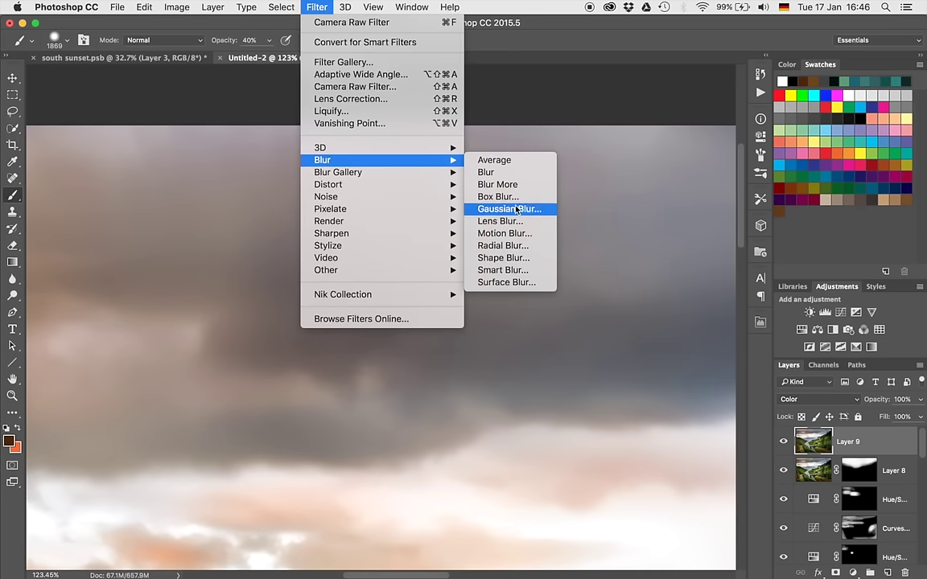
left_click(509, 209)
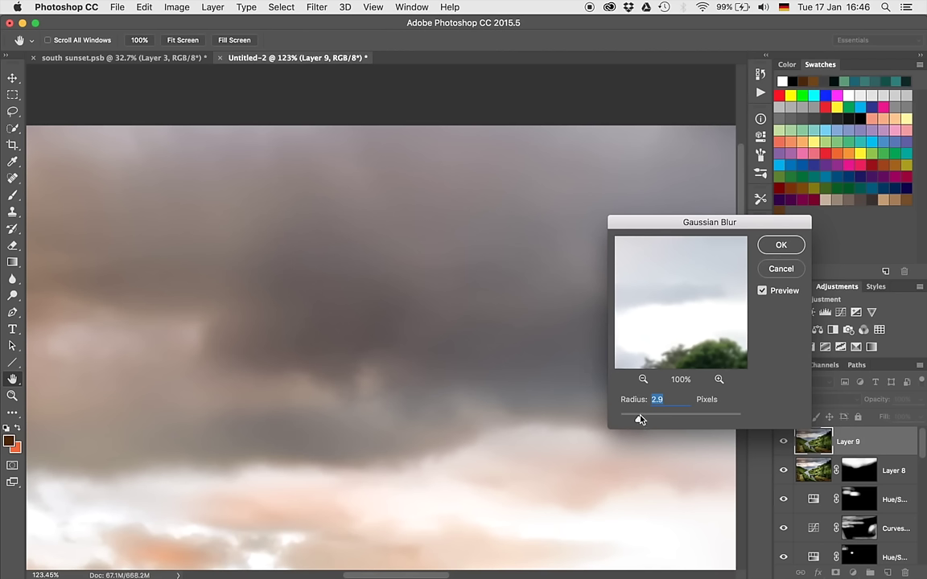
left_click_drag(640, 419, 636, 419)
left_click(779, 246)
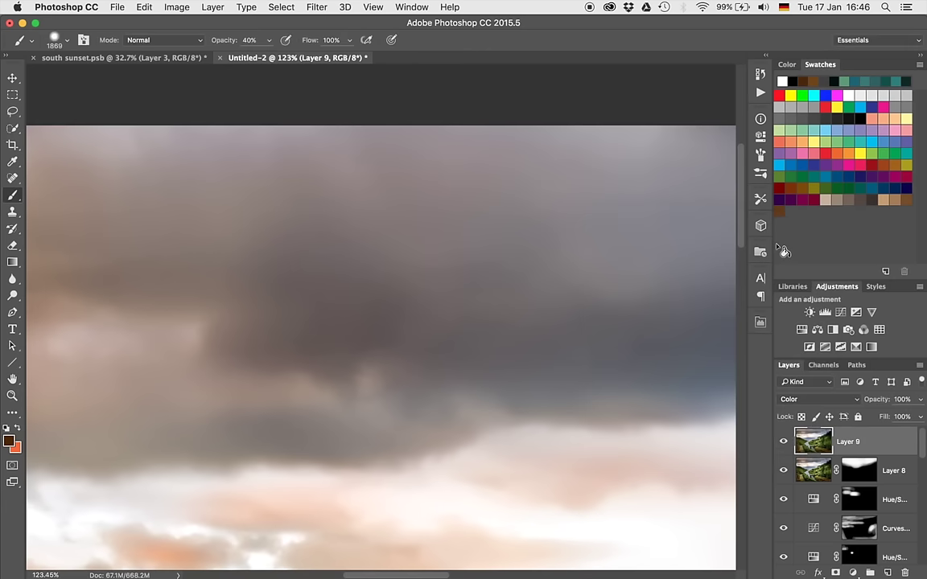
Check the blurred Color layer's effect on the orange sunset streaks, the dark upper clouds and the whole image.
left_click(784, 442)
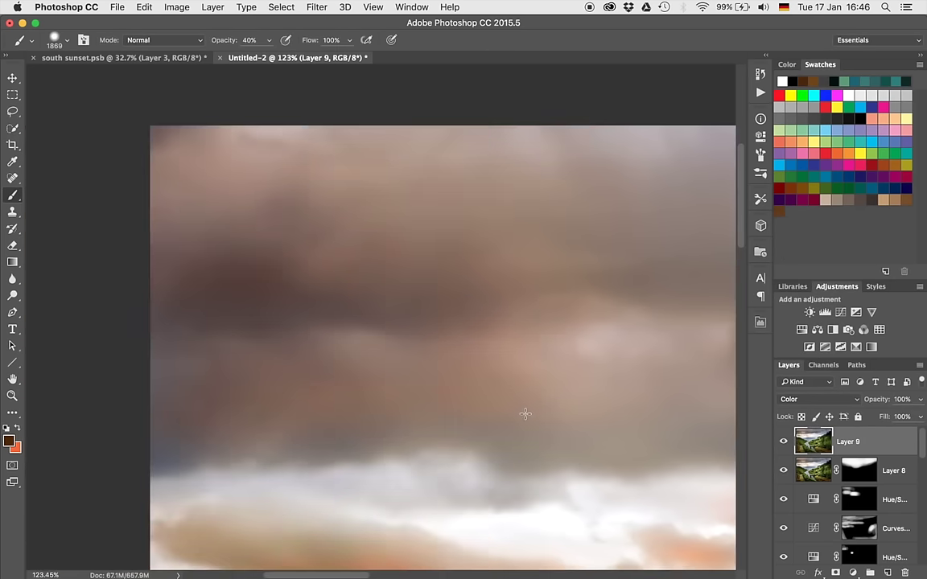
scroll(525, 414, "down", 10)
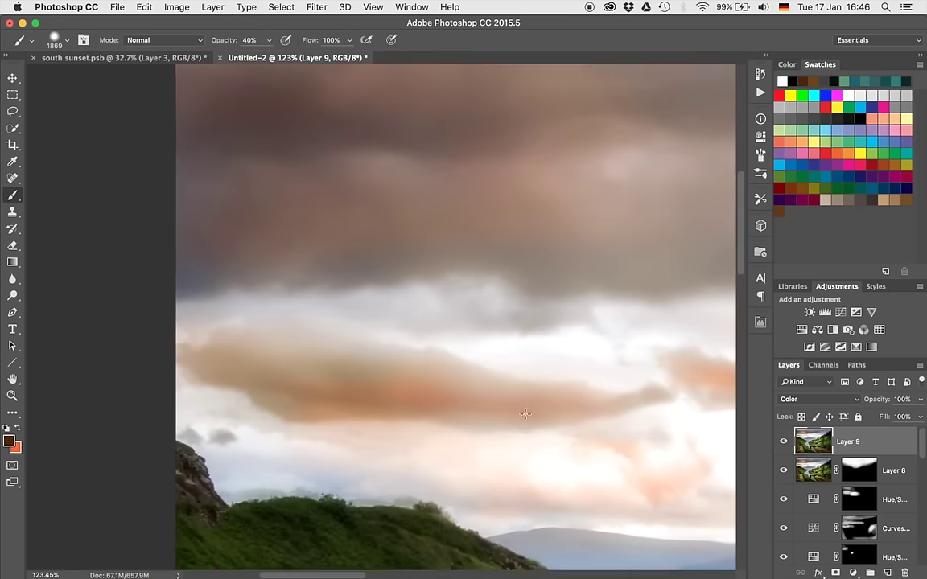
scroll(526, 414, "right", 10)
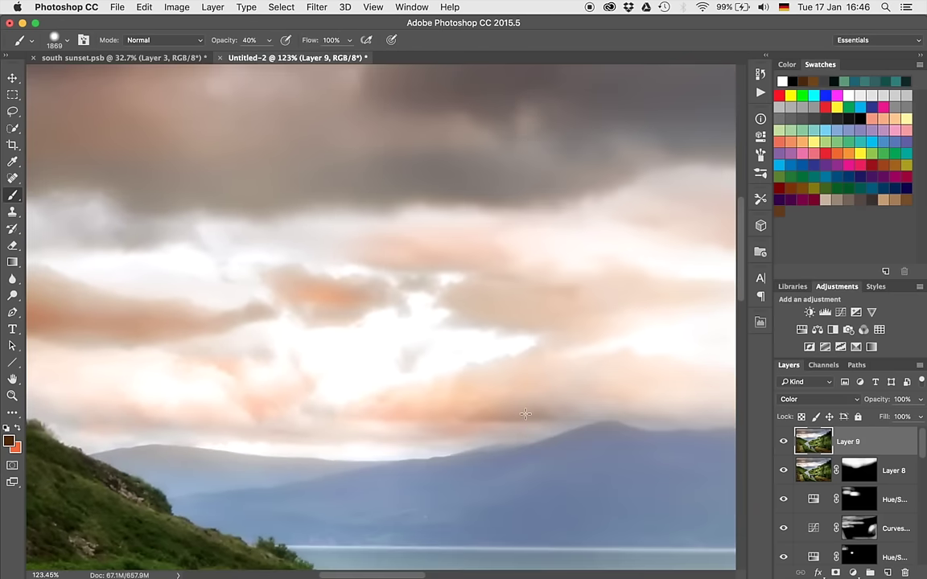
scroll(525, 414, "right", 2)
scroll(526, 414, "up", 10)
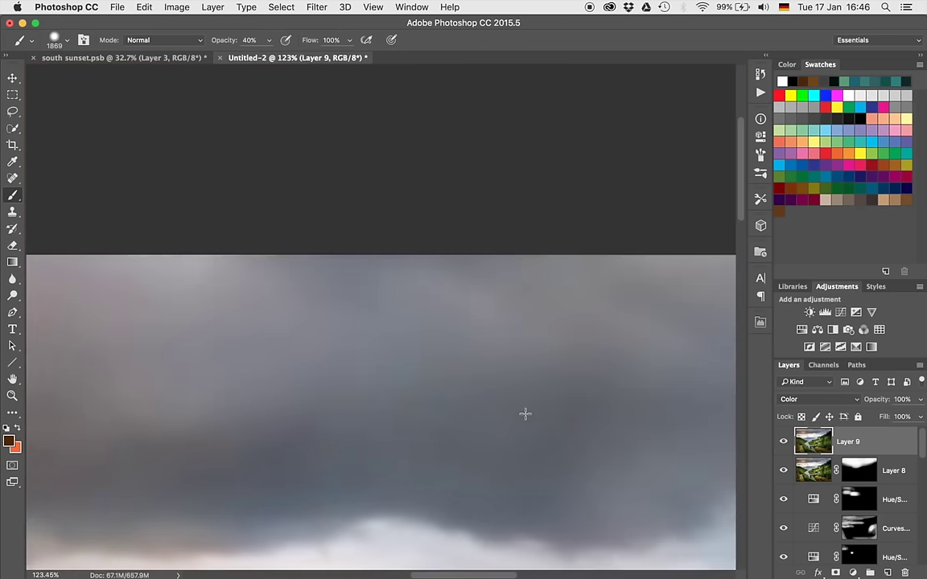
scroll(526, 415, "down", 2)
scroll(526, 414, "down", 5)
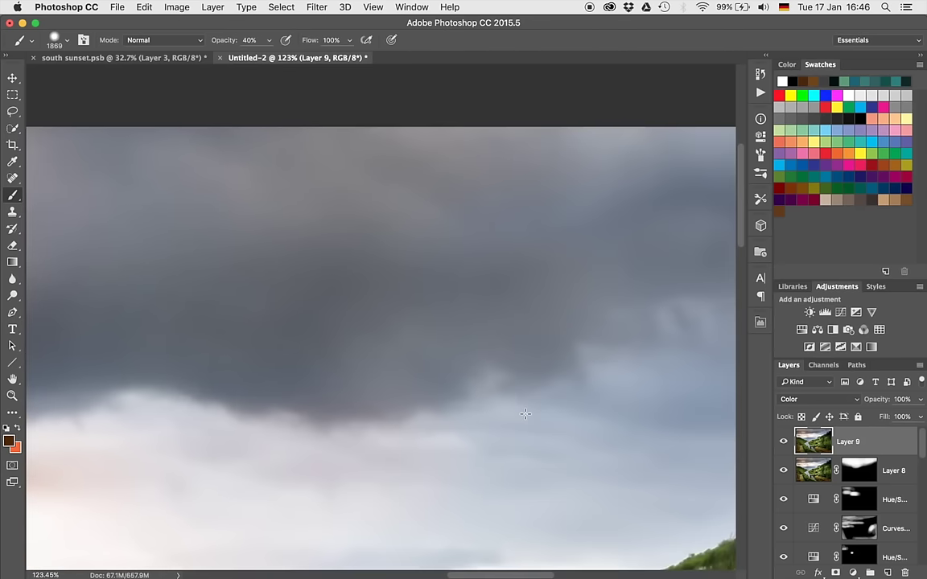
scroll(525, 414, "down", 10)
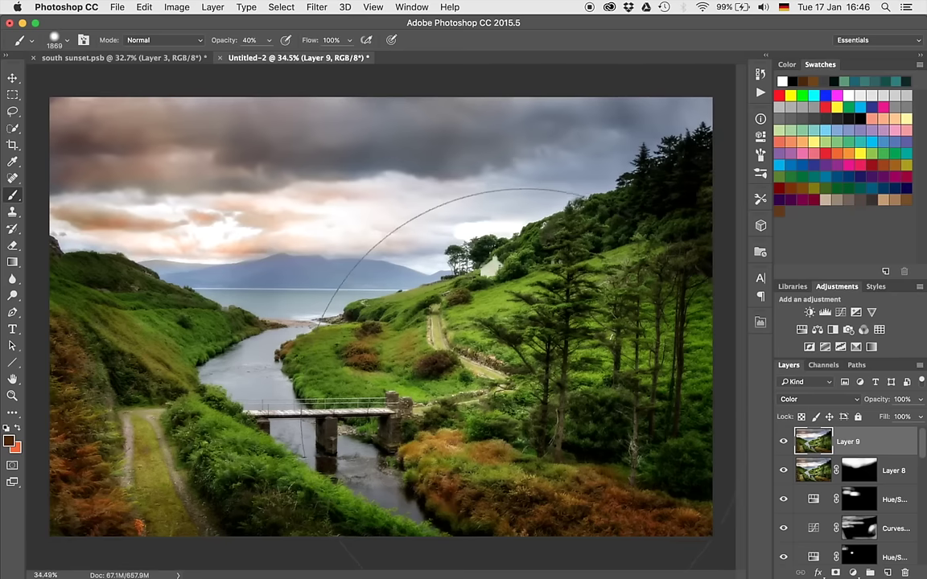
scroll(525, 415, "up", 3)
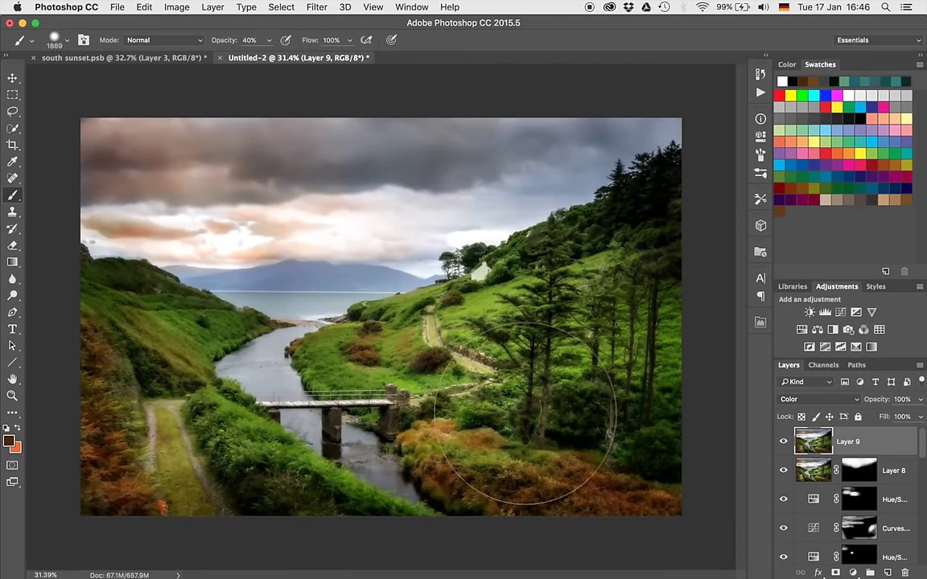